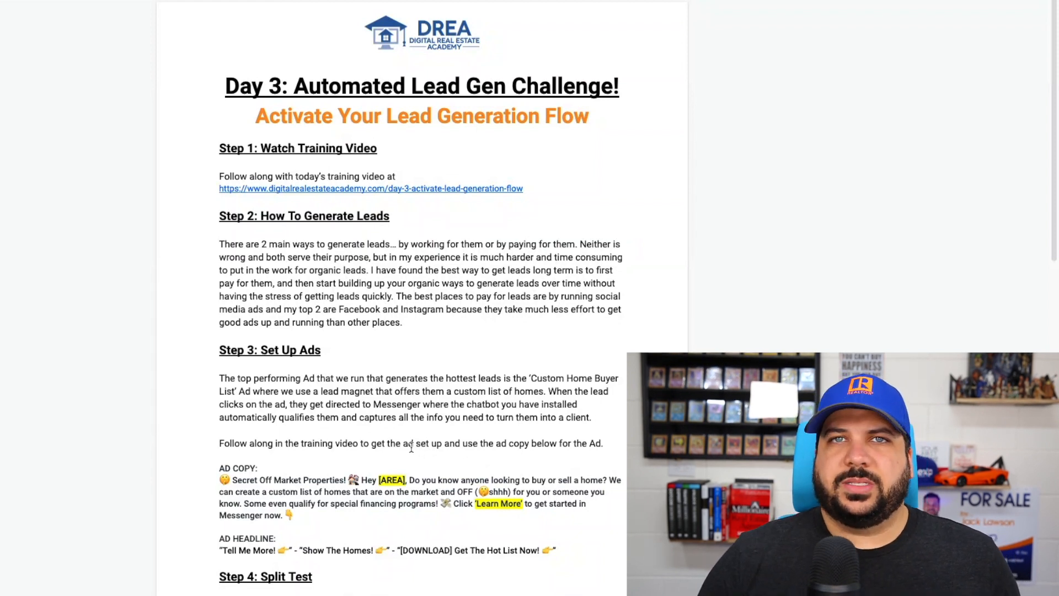
- Switch to Ads Manager and start a new auction campaign with the Engagement objective
left_click(331, 11)
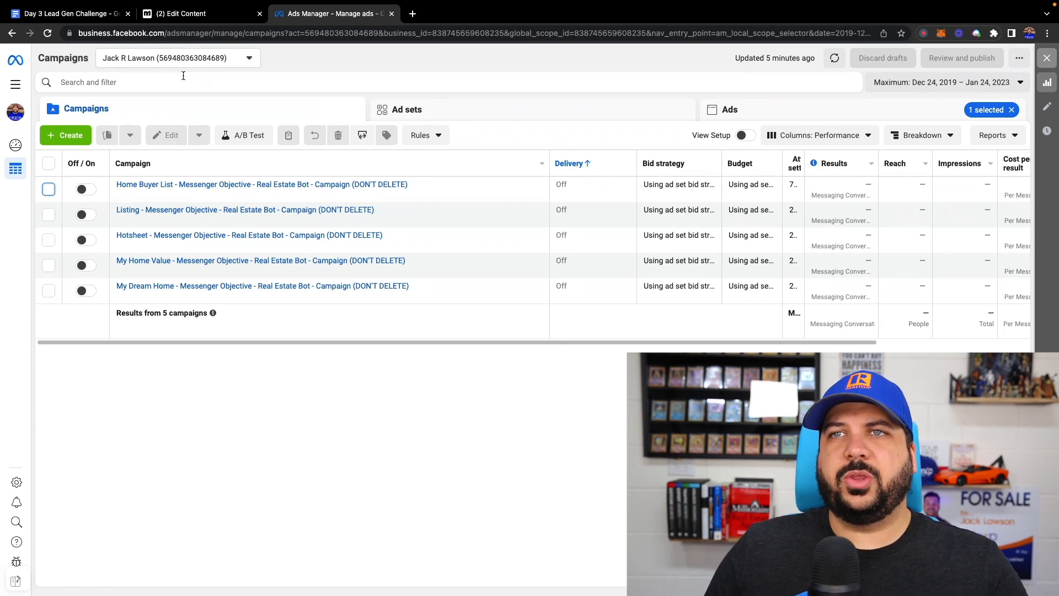
left_click(69, 136)
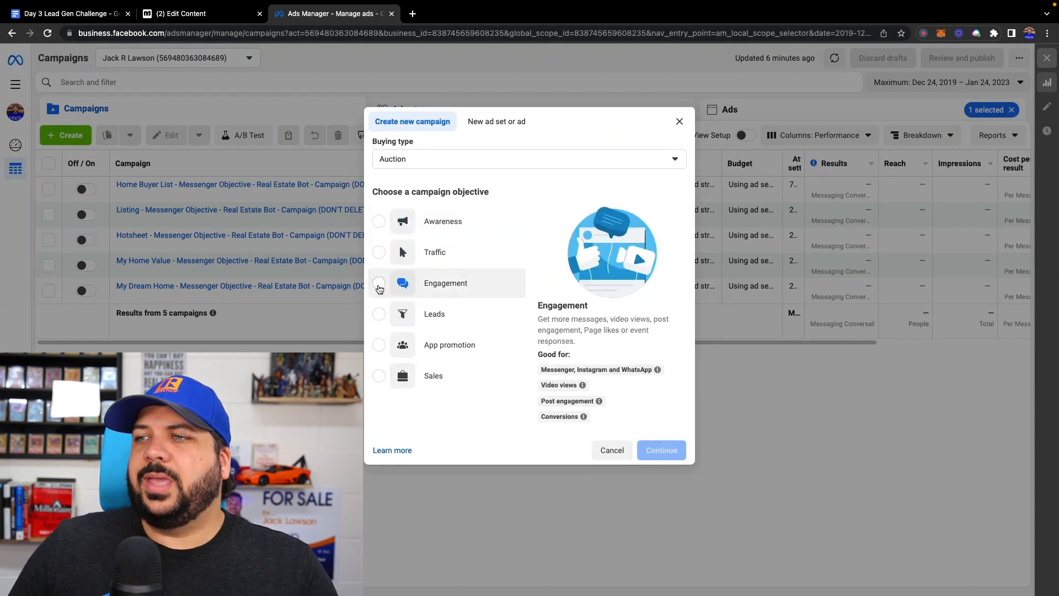
left_click(379, 287)
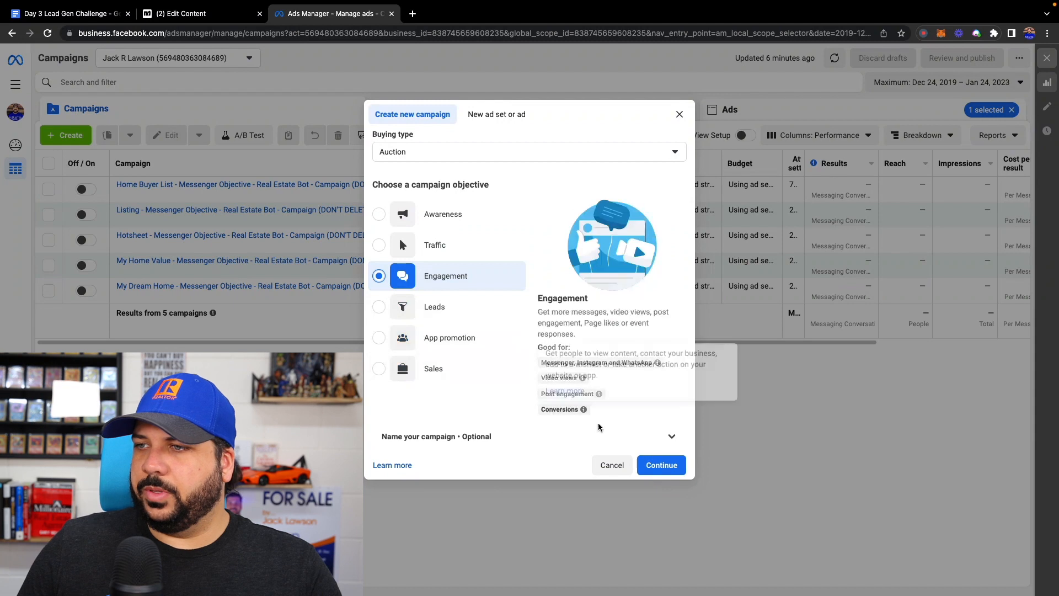
- Expand the optional naming section and name the campaign "Custom Home Buyer List"
left_click(569, 436)
left_click(457, 402)
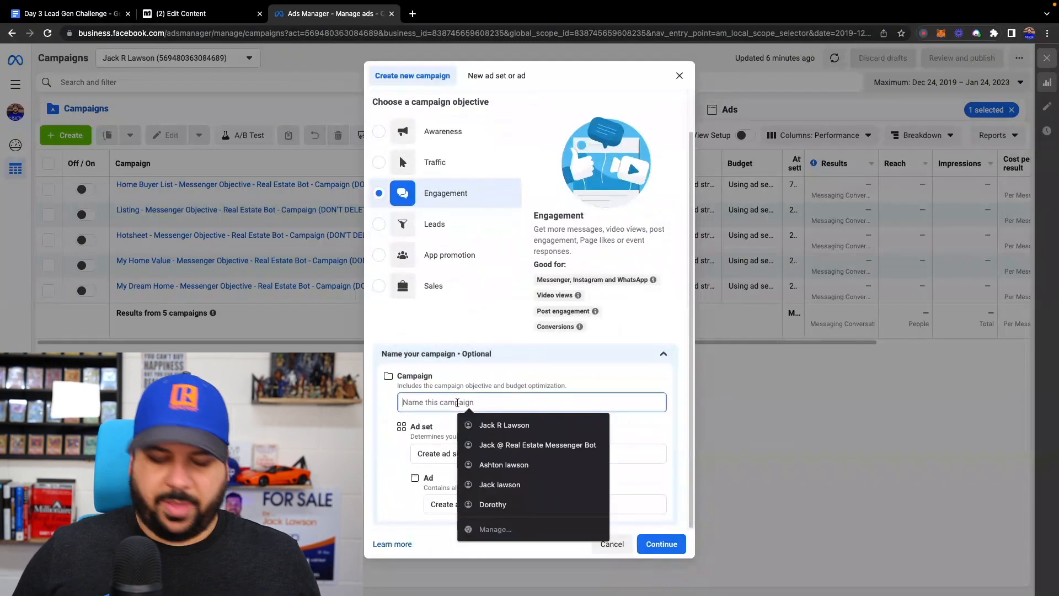
type("Custom Home")
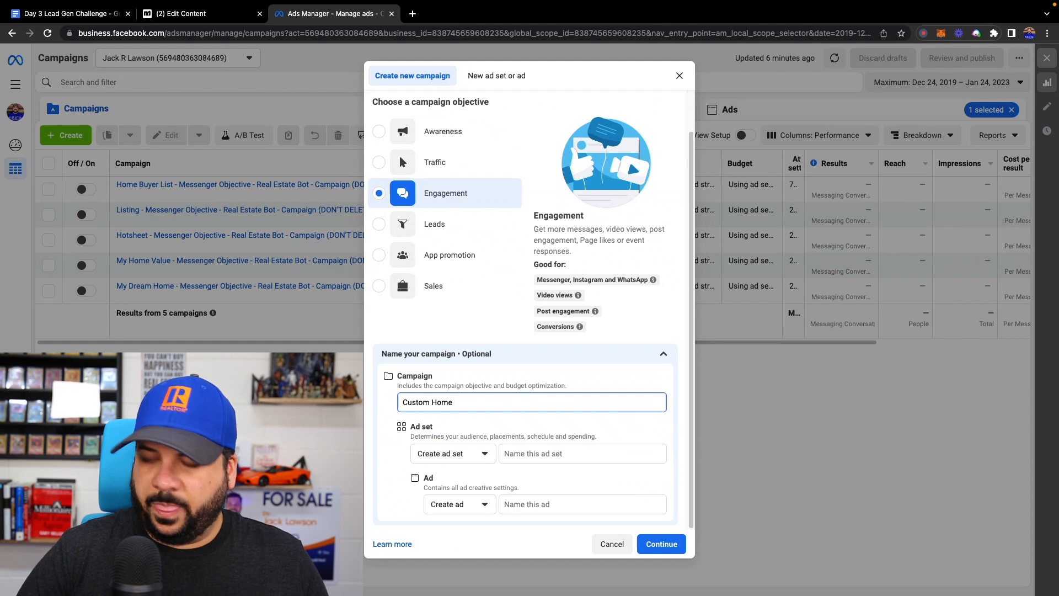
type(" Buyer Lis")
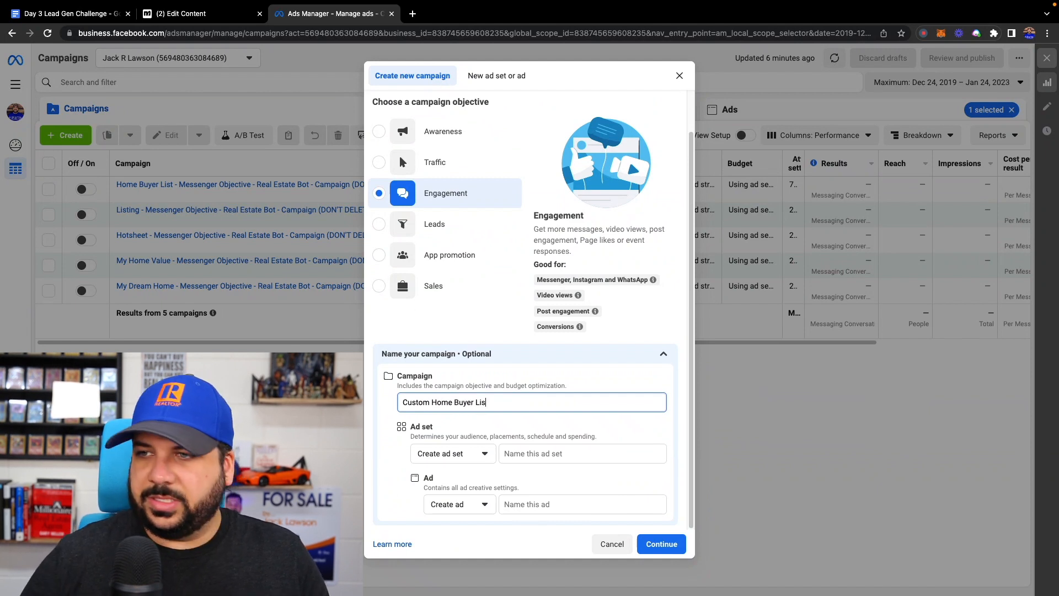
- Copy the campaign name into the ad set and ad names, and continue to create the campaign draft
triple_click(453, 397)
key("ctrl+c")
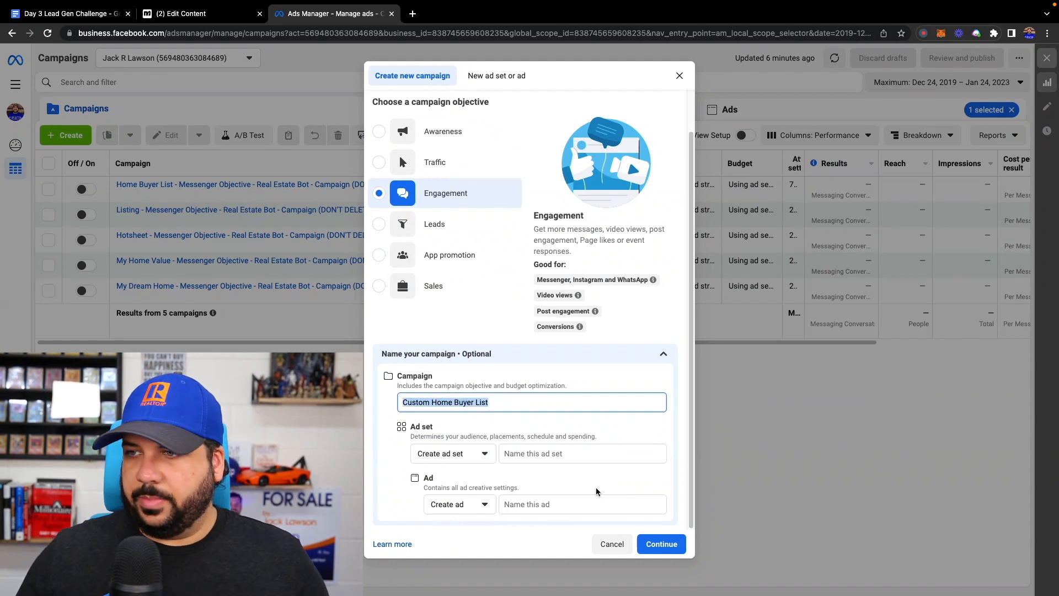
left_click(551, 461)
left_click(551, 454)
key("ctrl+v")
left_click(539, 503)
key("ctrl+v")
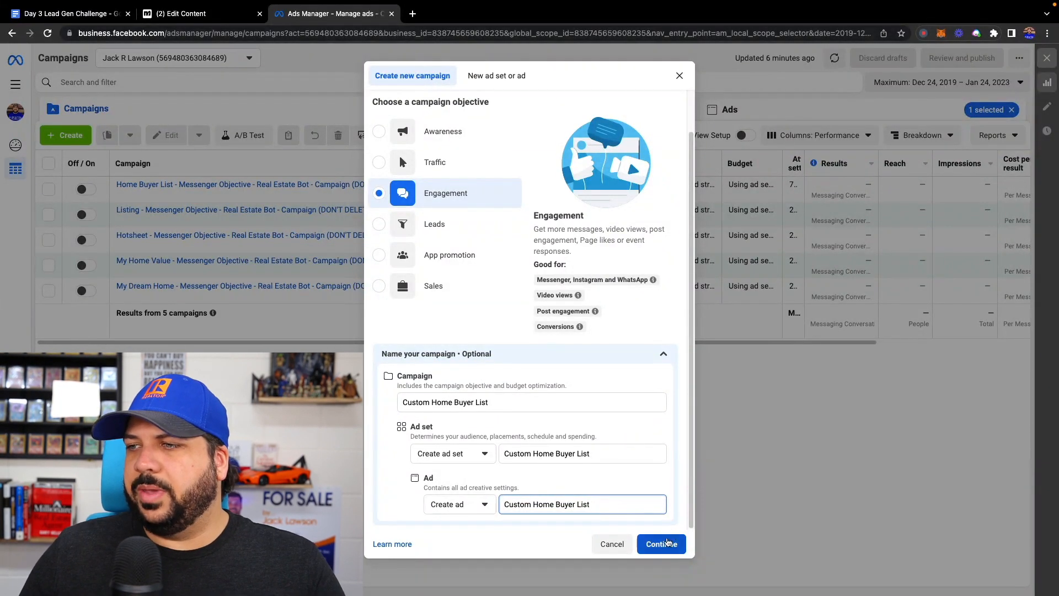
left_click(663, 546)
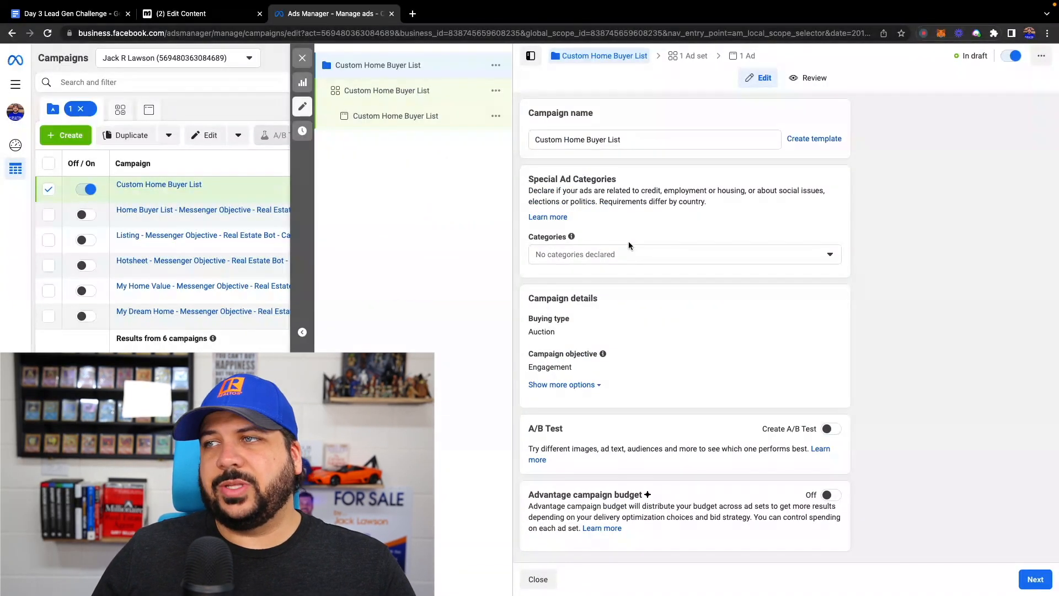
- Declare Housing as the campaign's special ad category, keeping United States as the country
left_click(634, 255)
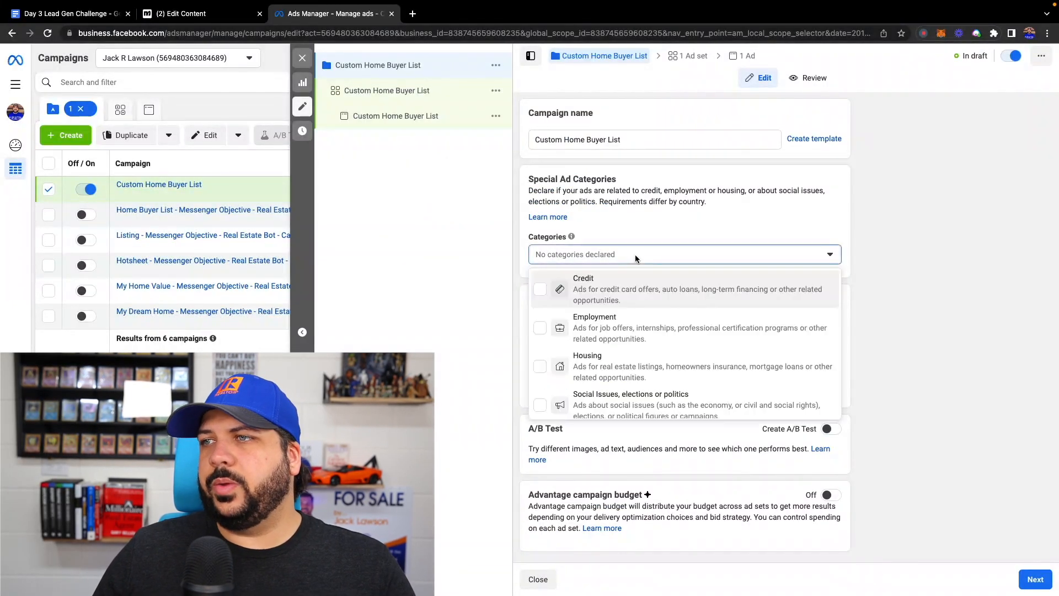
left_click(591, 369)
left_click(683, 254)
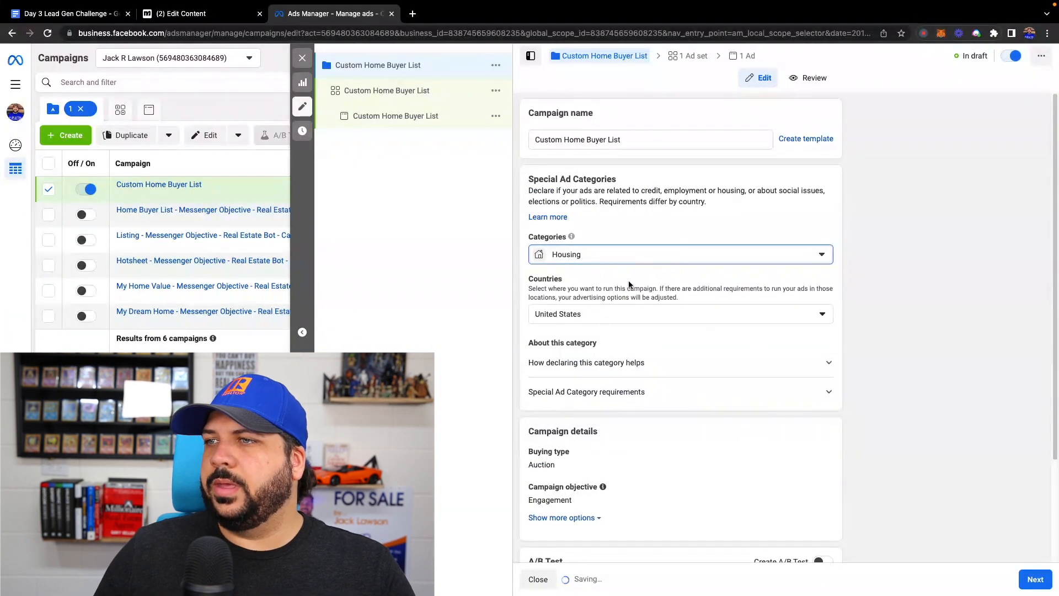
left_click(563, 311)
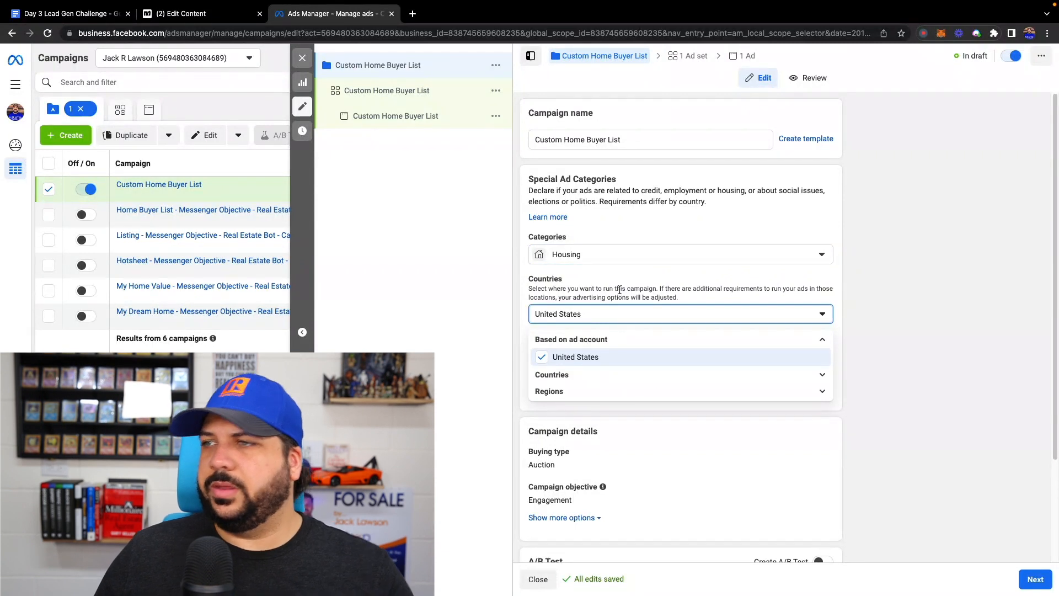
left_click(620, 287)
scroll(622, 283, "down", 3)
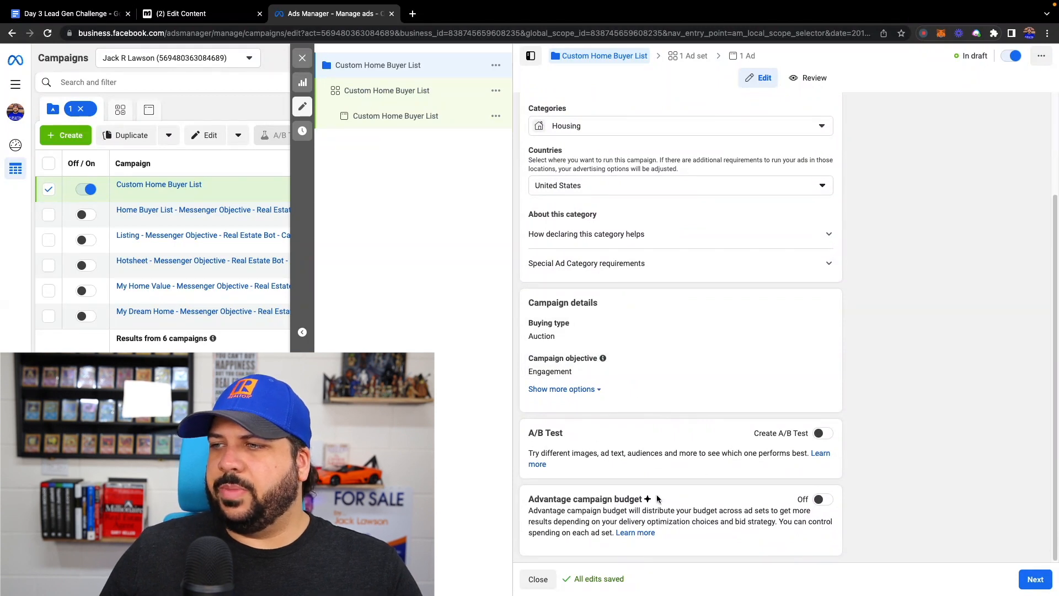
scroll(563, 287, "up", 3)
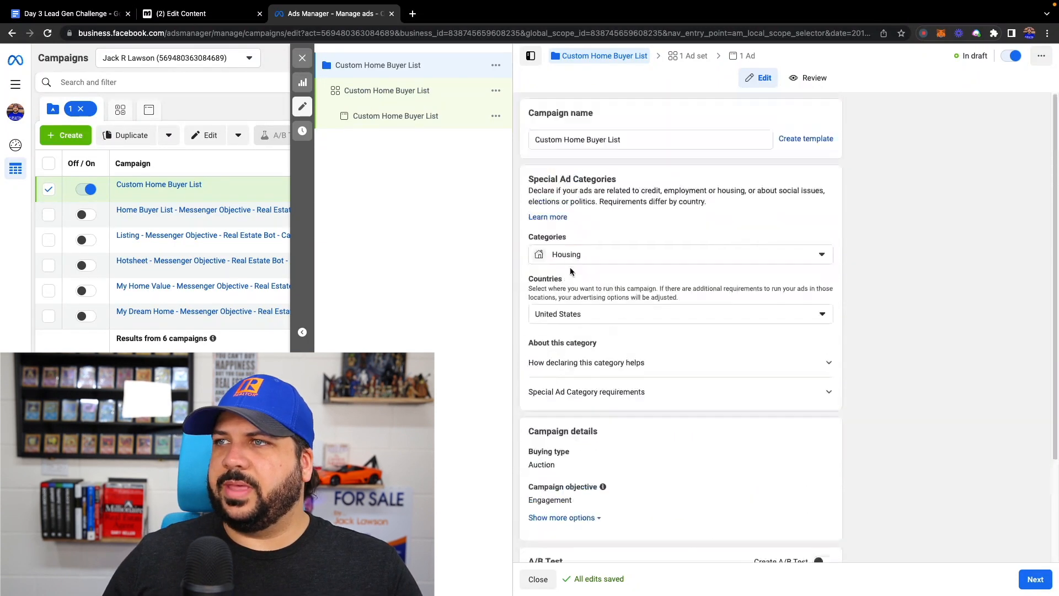
- In the Custom Home Buyer List ad set, choose Bot Install Demo as the Facebook Page for the ad
left_click(382, 95)
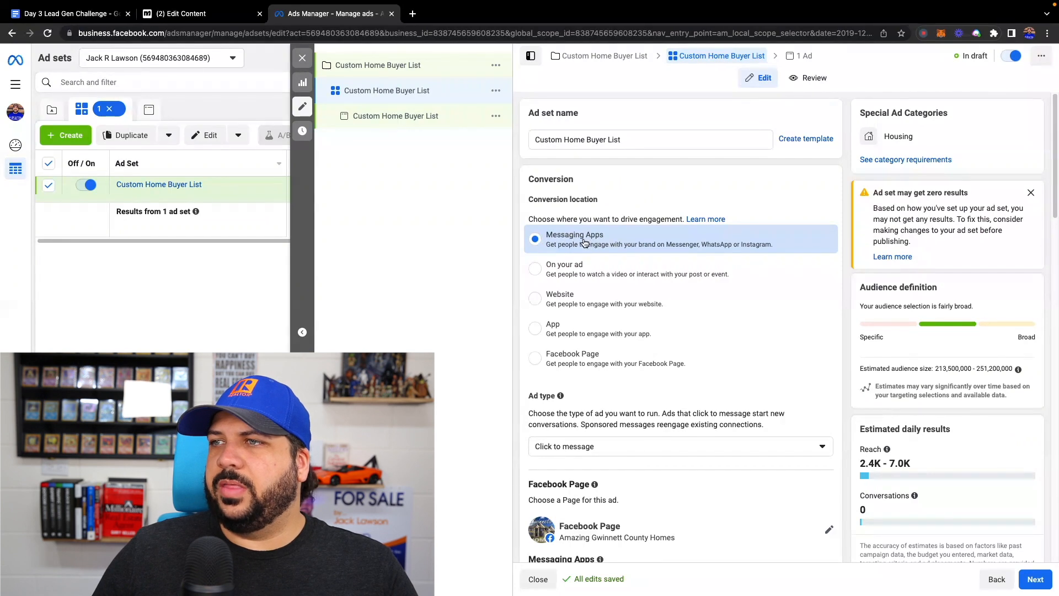
scroll(614, 240, "down", 3)
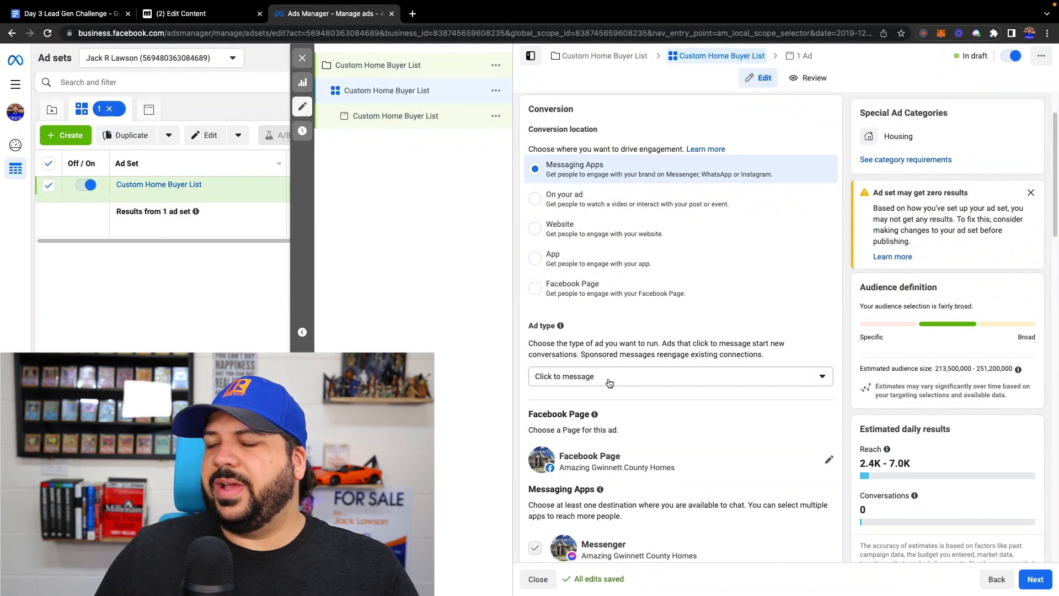
scroll(610, 381, "down", 1)
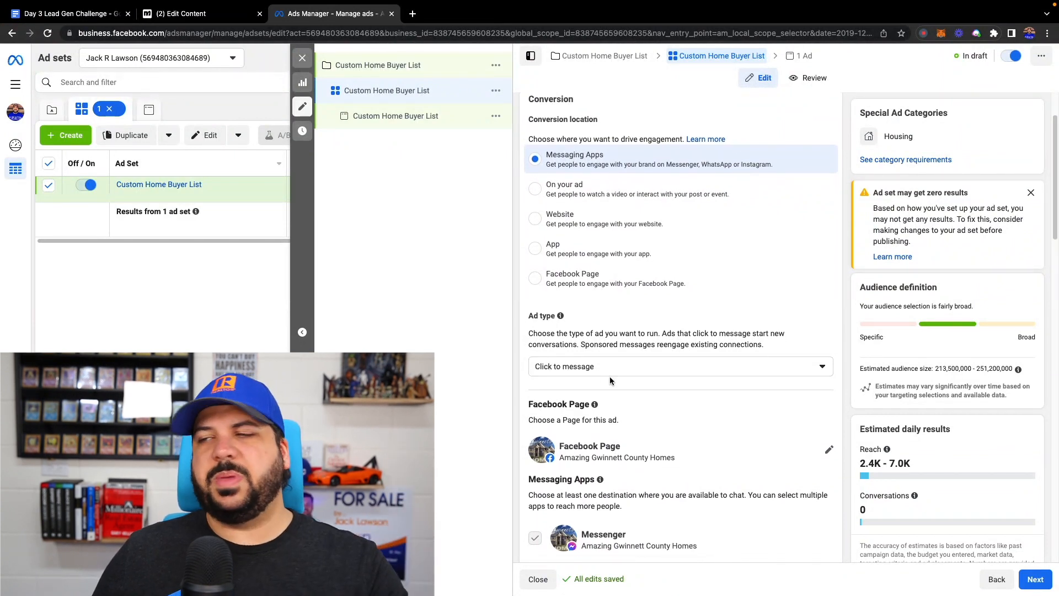
scroll(609, 381, "down", 1)
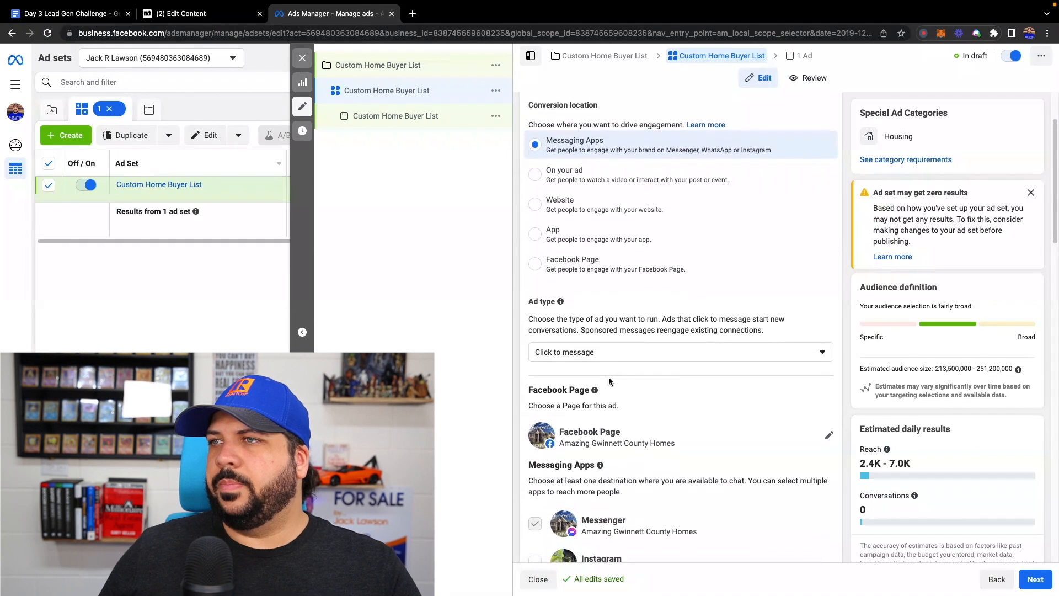
scroll(609, 380, "down", 3)
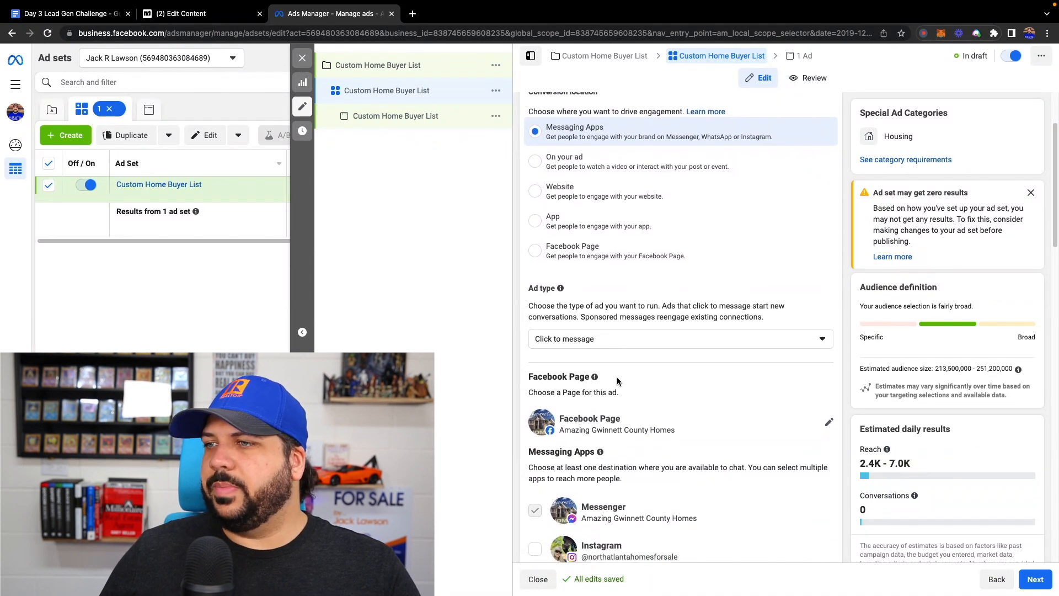
scroll(665, 382, "down", 8)
left_click(828, 252)
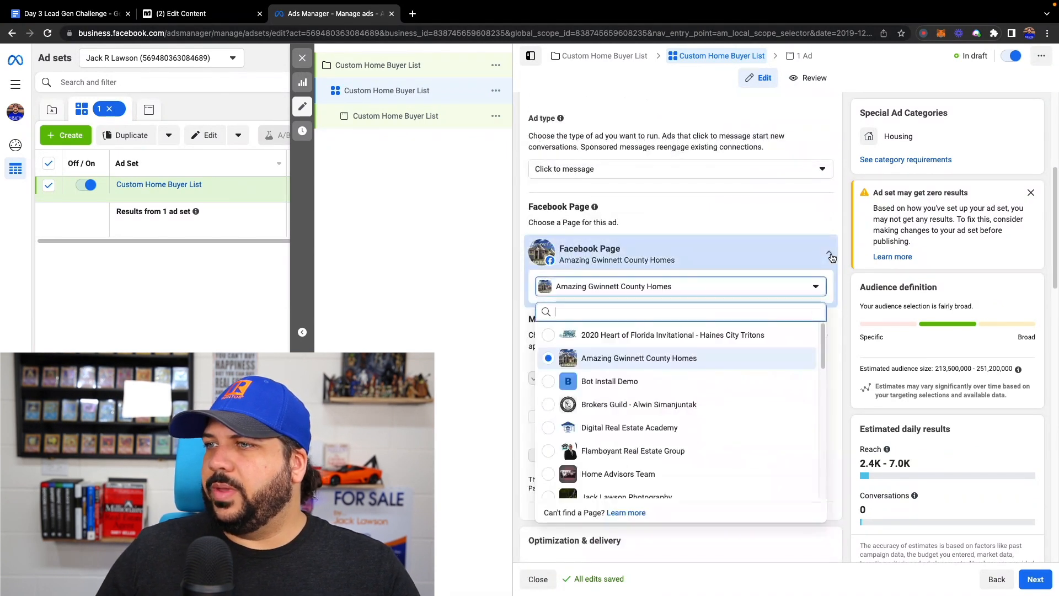
left_click(550, 382)
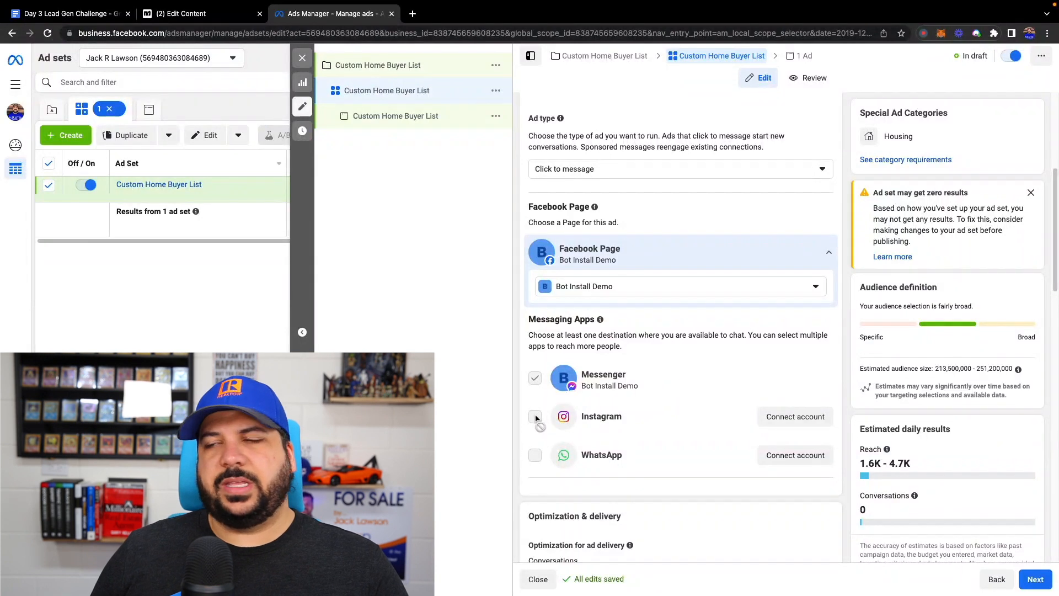
mouse_move(537, 419)
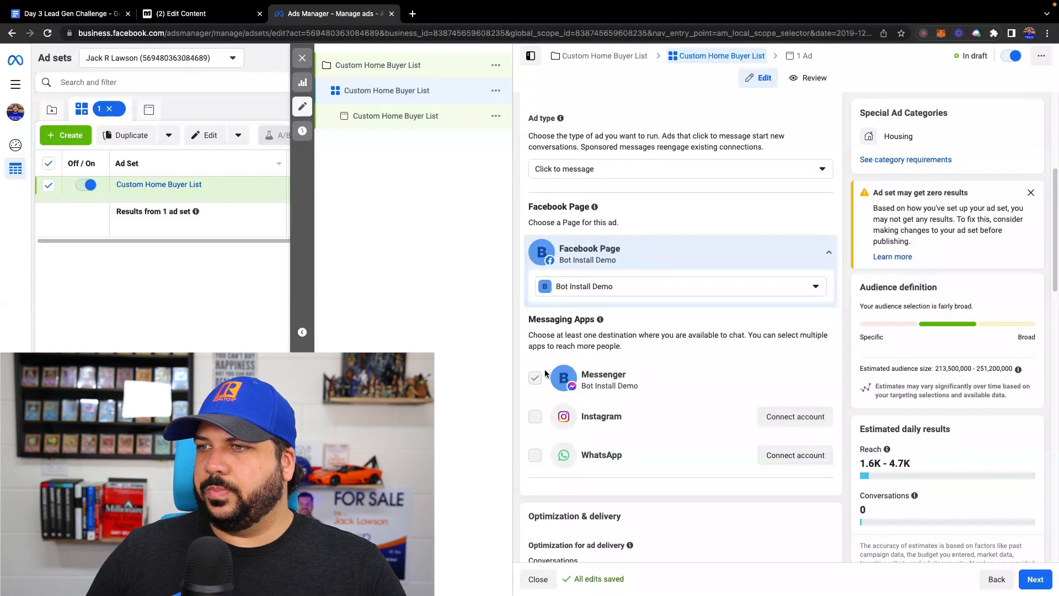
- Set the ad set's daily budget to $5.00
scroll(618, 334, "down", 4)
scroll(623, 379, "down", 2)
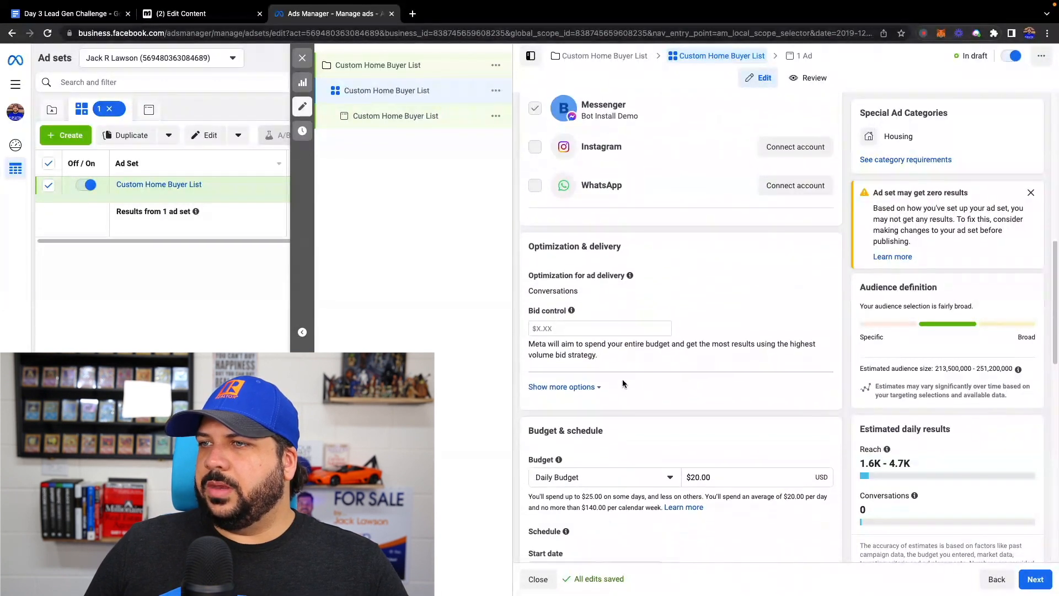
scroll(621, 379, "down", 1)
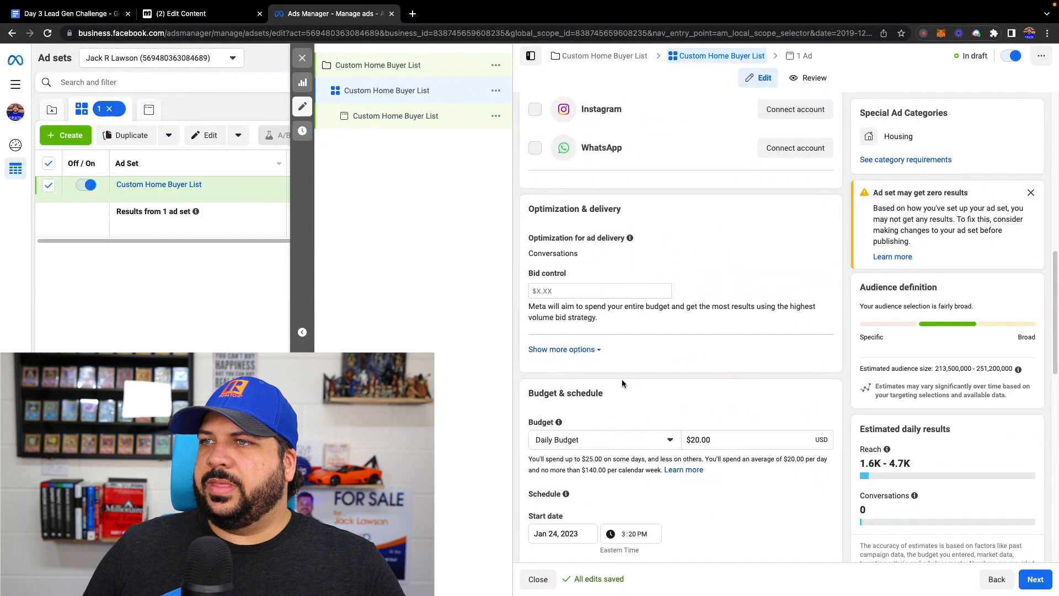
scroll(623, 378, "down", 1)
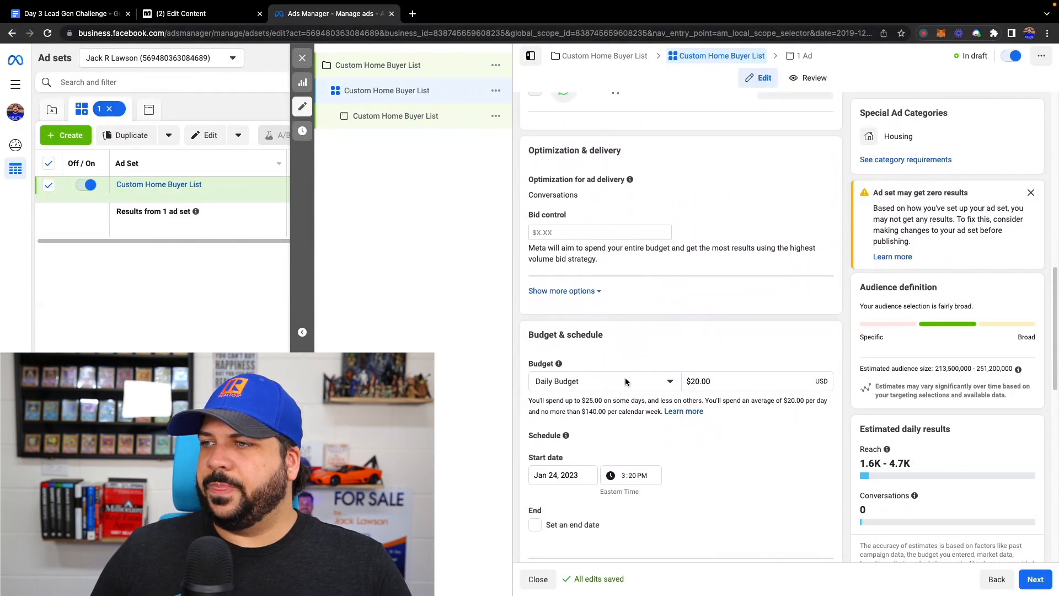
left_click_drag(700, 382, 692, 381)
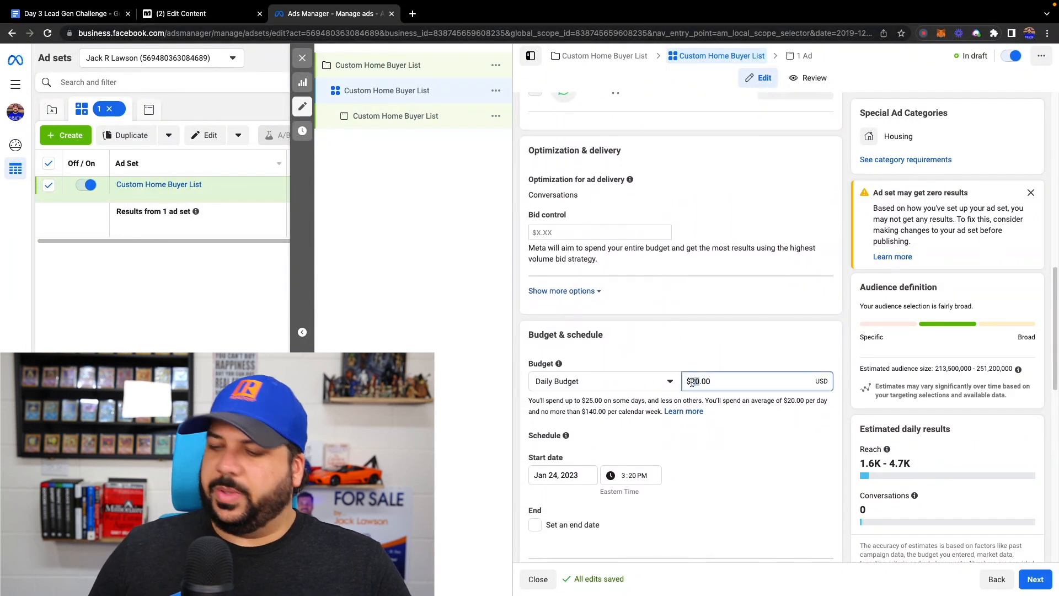
type("5")
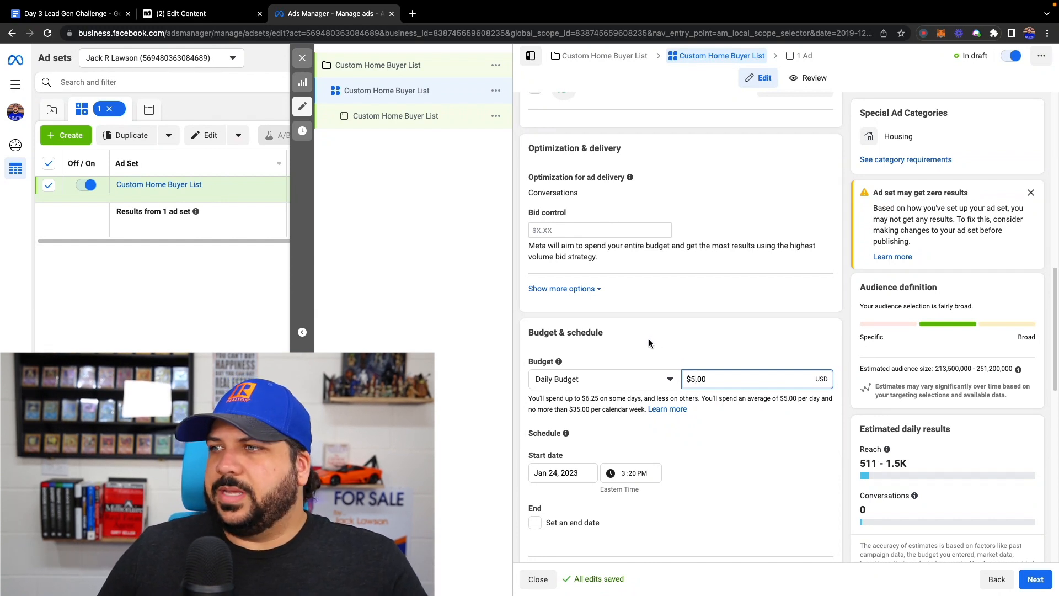
- Remove United States from the ad set's targeted audience locations
scroll(647, 331, "down", 3)
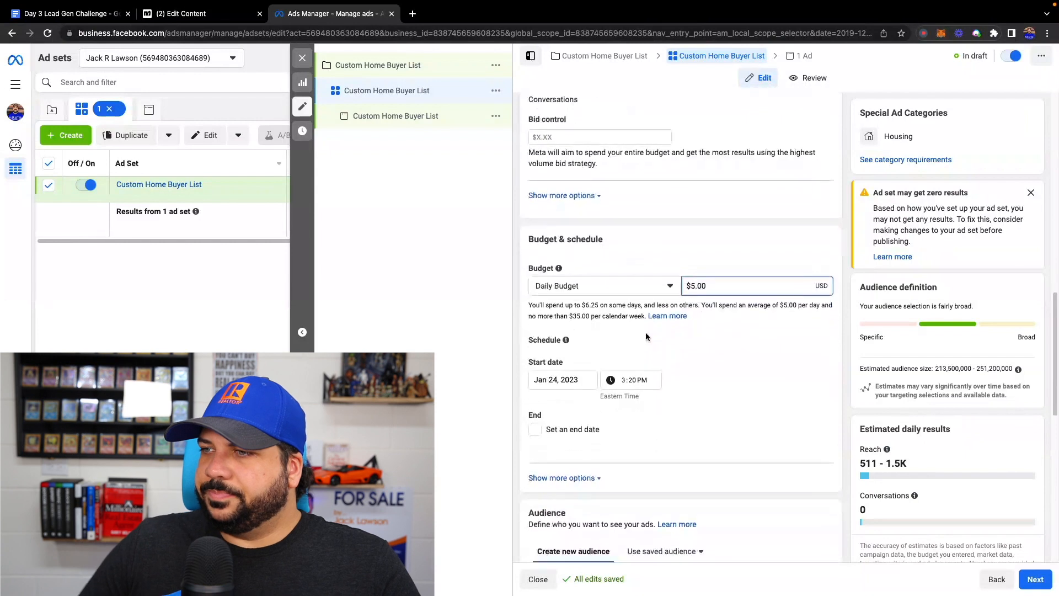
scroll(645, 335, "down", 5)
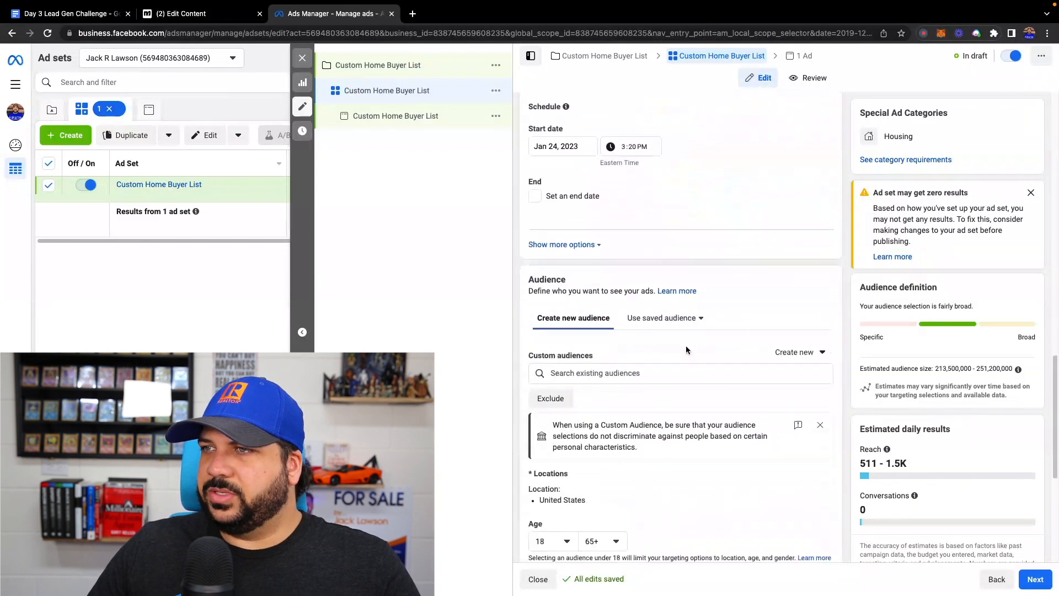
scroll(685, 346, "down", 1)
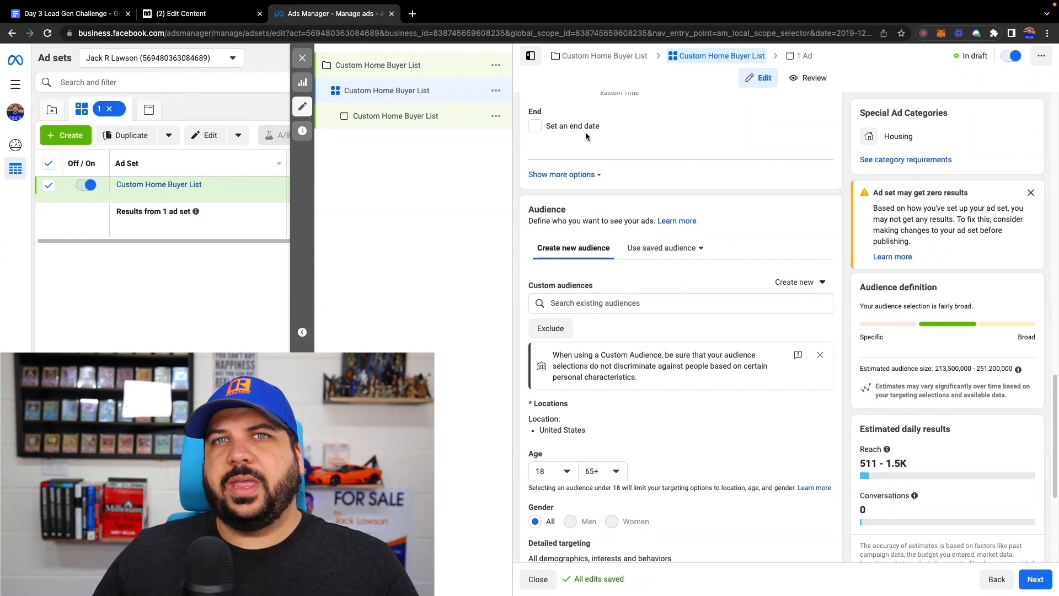
scroll(588, 136, "up", 1)
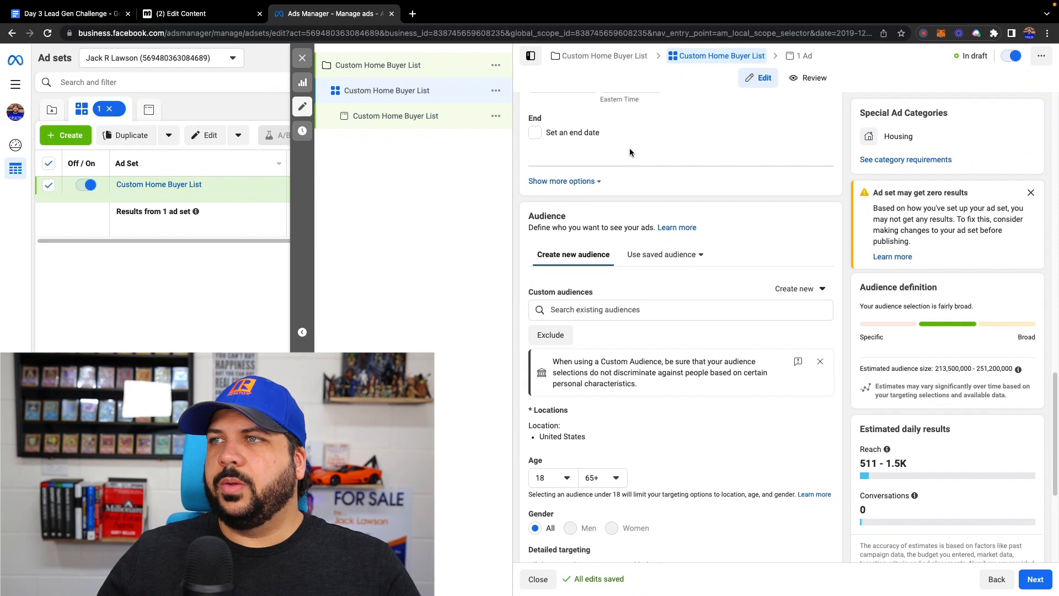
scroll(630, 152, "down", 2)
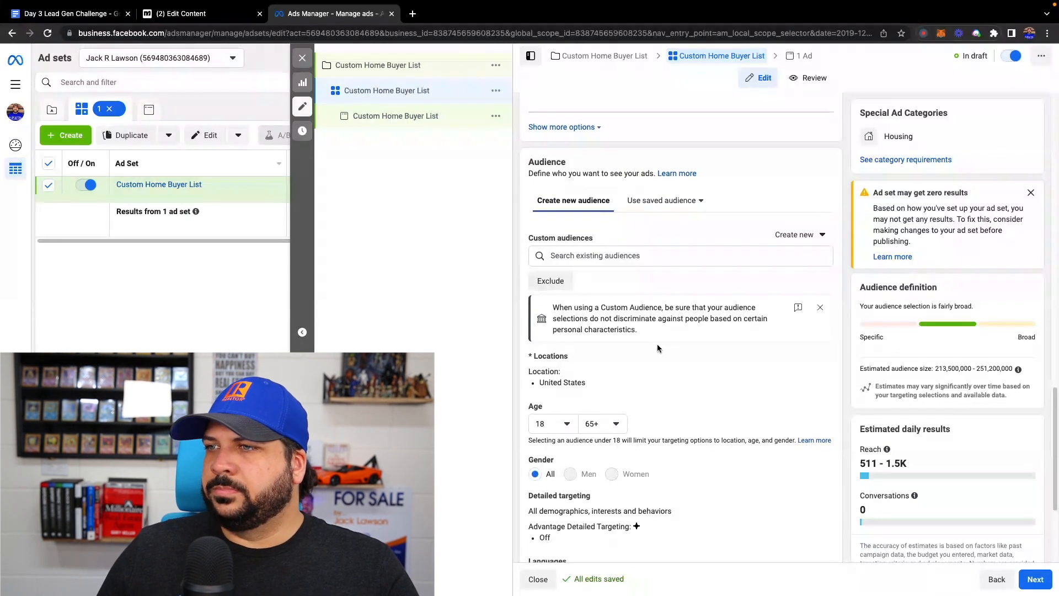
scroll(646, 349, "down", 1)
scroll(644, 348, "down", 1)
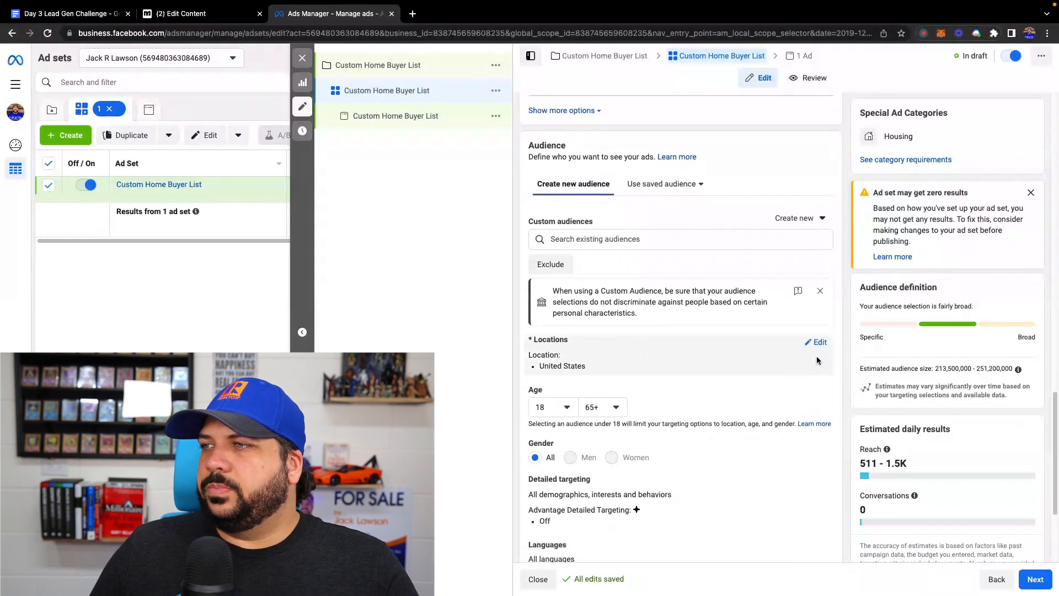
left_click(818, 343)
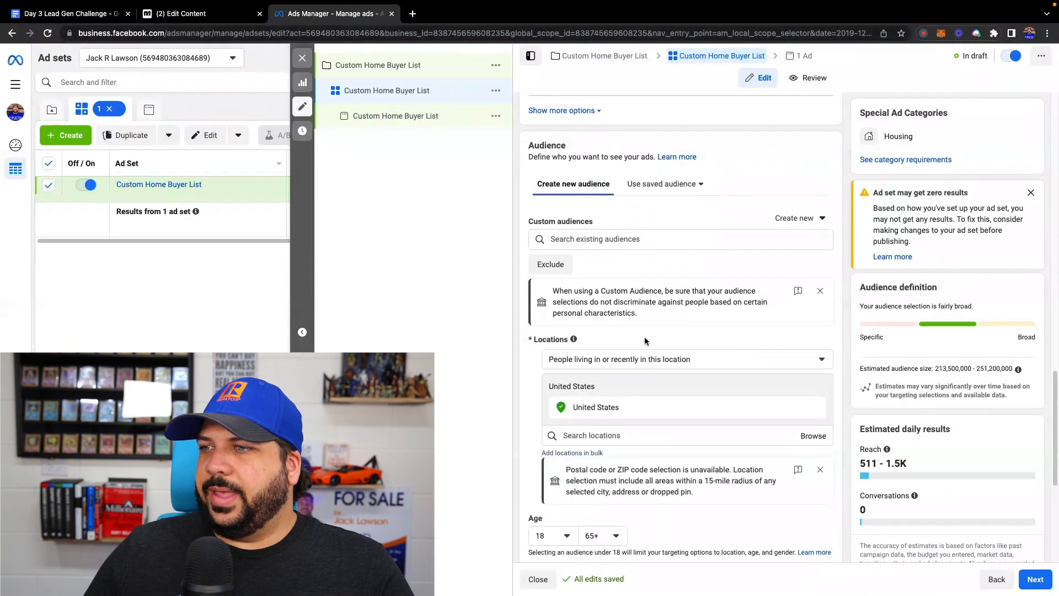
scroll(646, 336, "down", 5)
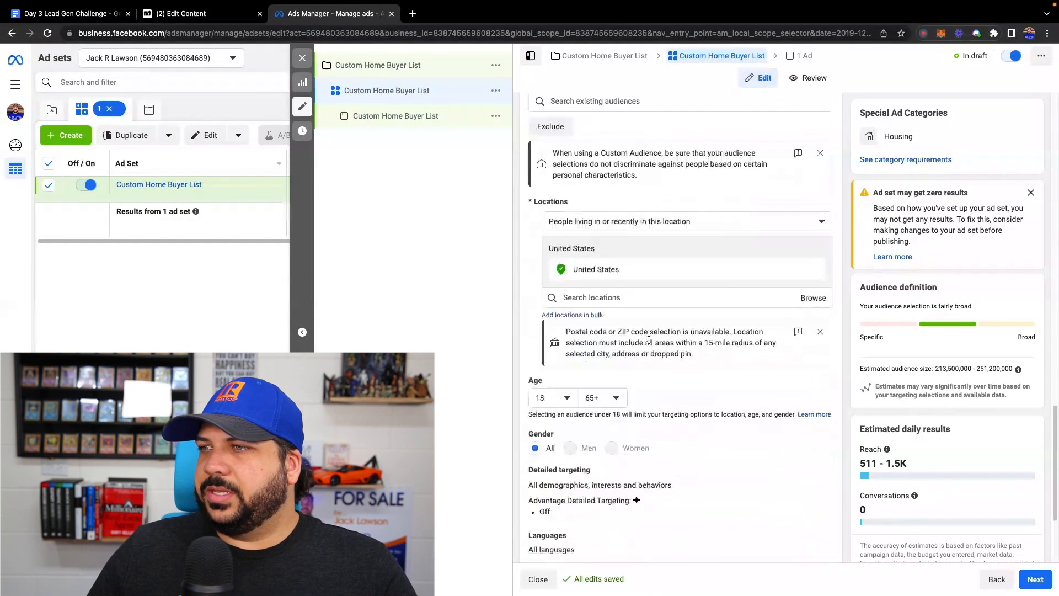
left_click(725, 297)
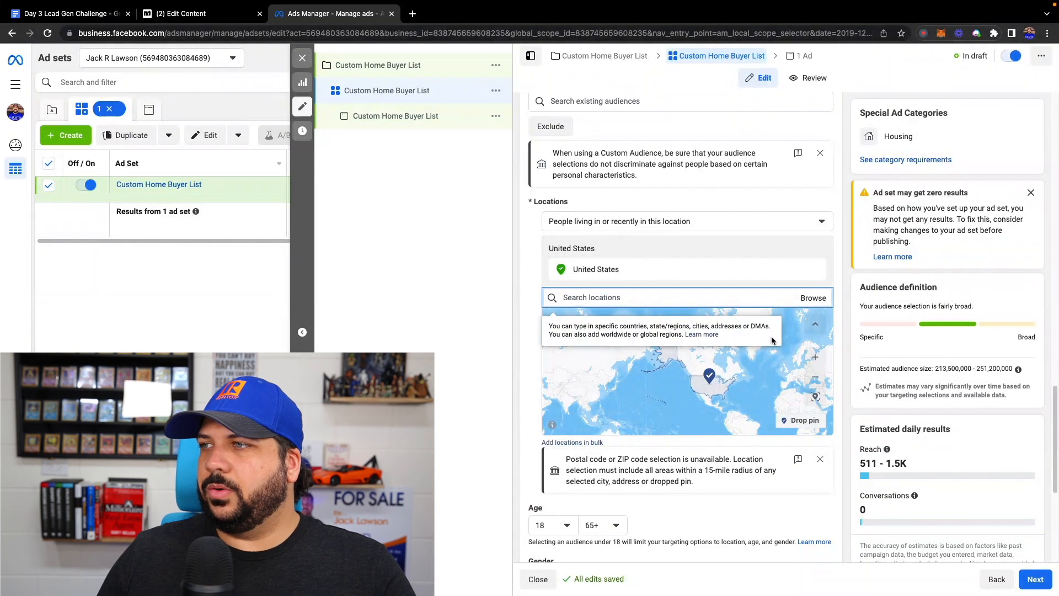
scroll(762, 352, "up", 2)
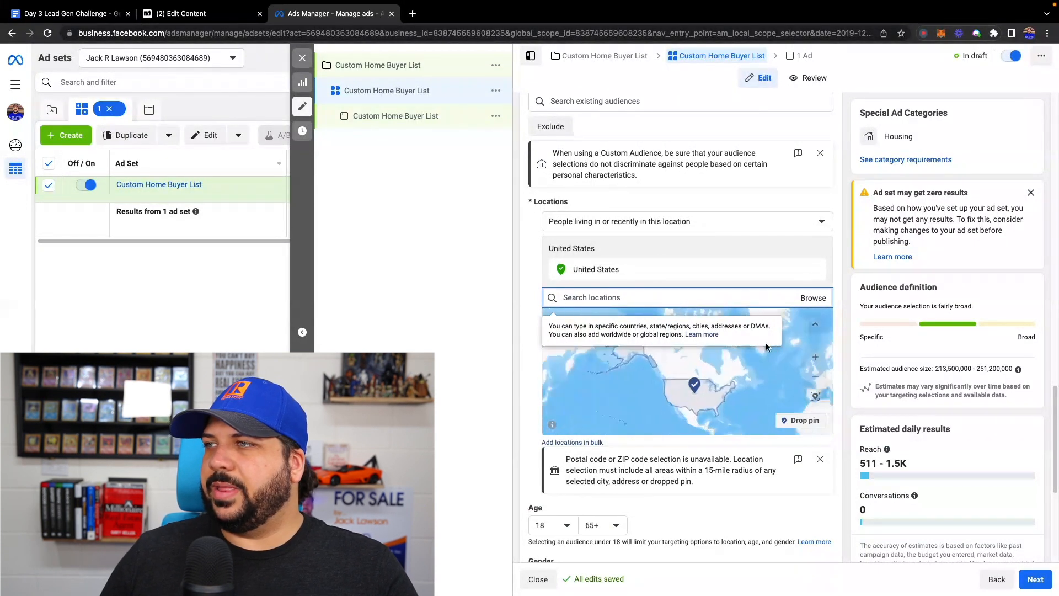
left_click(817, 271)
- Drop a pin between Lakeland and Winter Haven on the location map, at about (28.05, -81.83), as the audience location
left_click(672, 428)
scroll(707, 390, "up", 5)
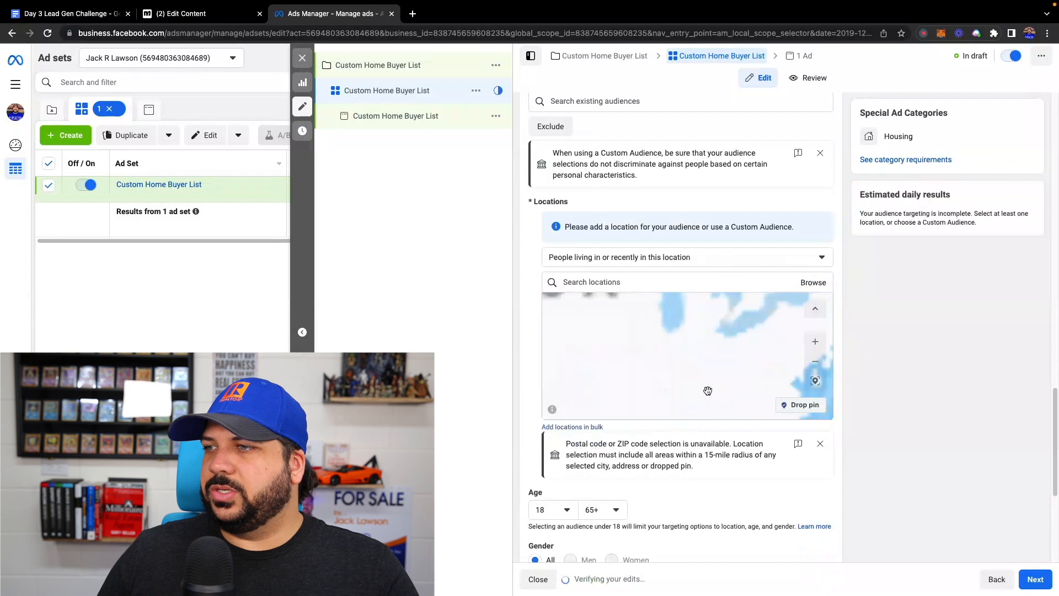
scroll(658, 352, "down", 5)
scroll(671, 375, "up", 6)
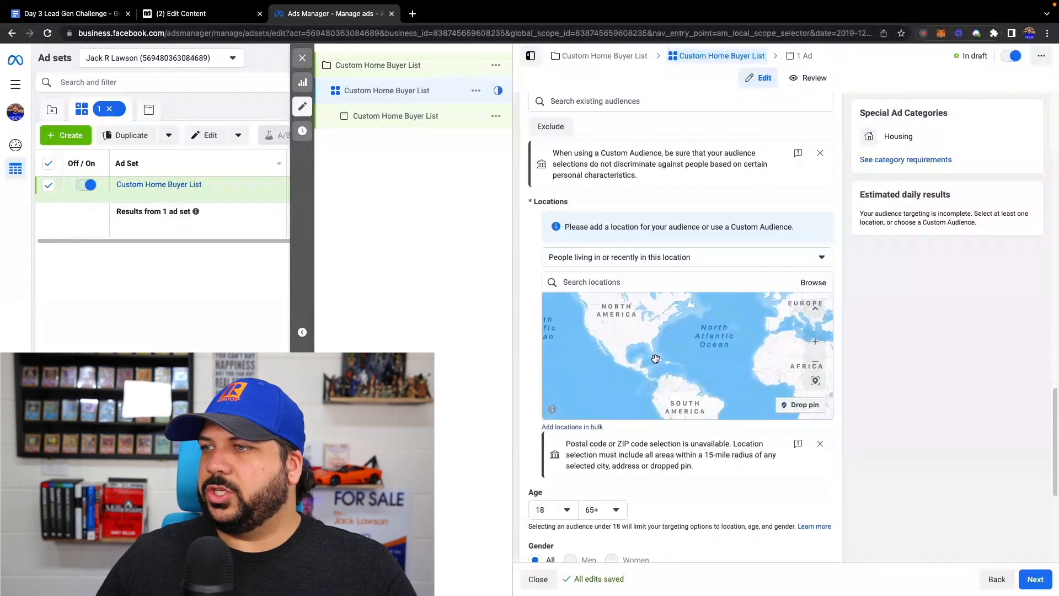
scroll(663, 356, "up", 5)
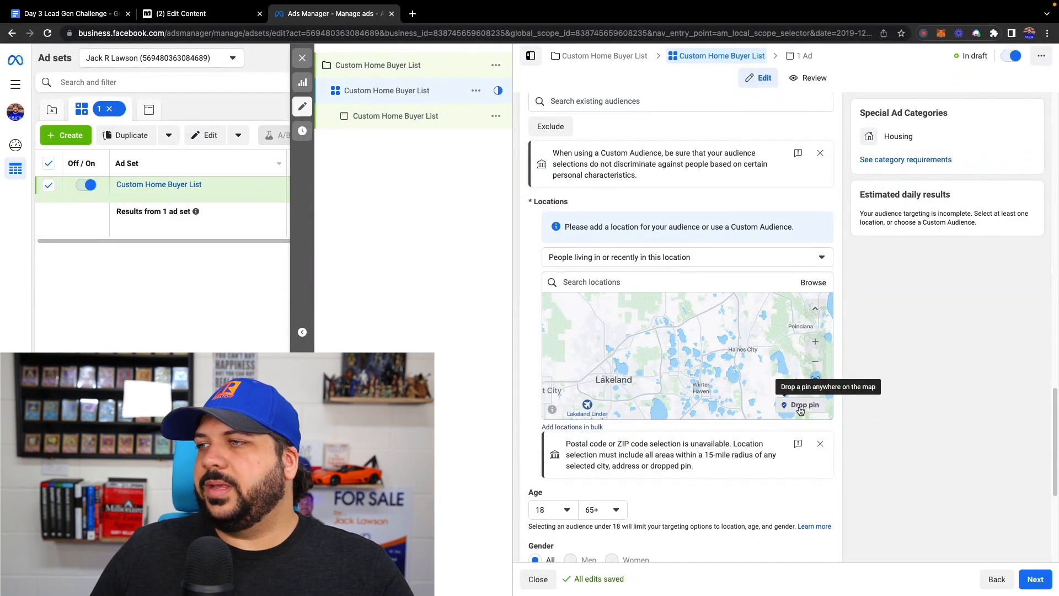
left_click(801, 406)
left_click(659, 375)
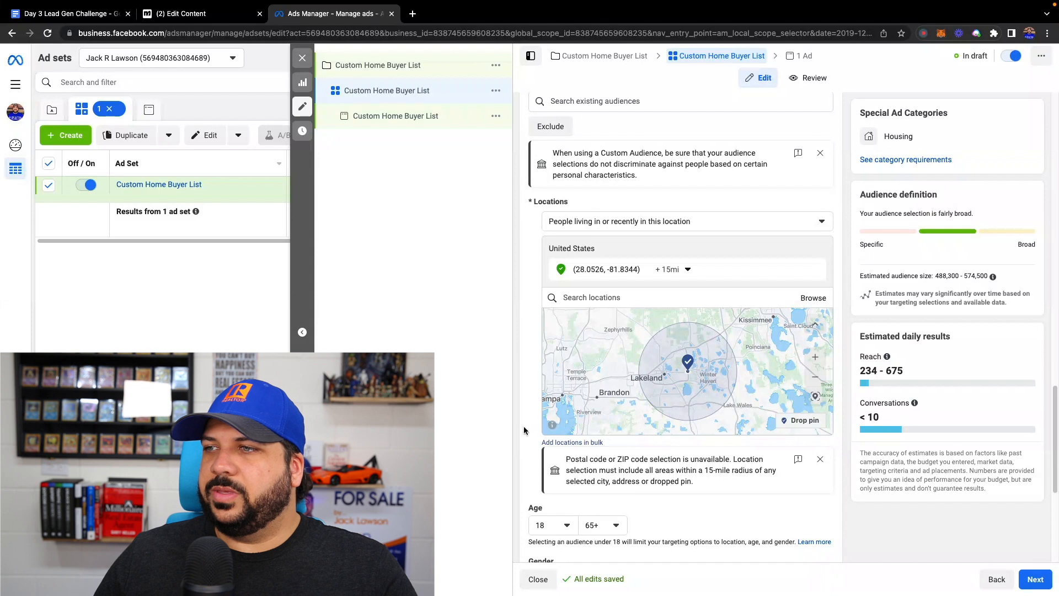
- Keep the default age, gender, detailed targeting and placements, and open the Custom Home Buyer List ad for editing
scroll(527, 432, "down", 3)
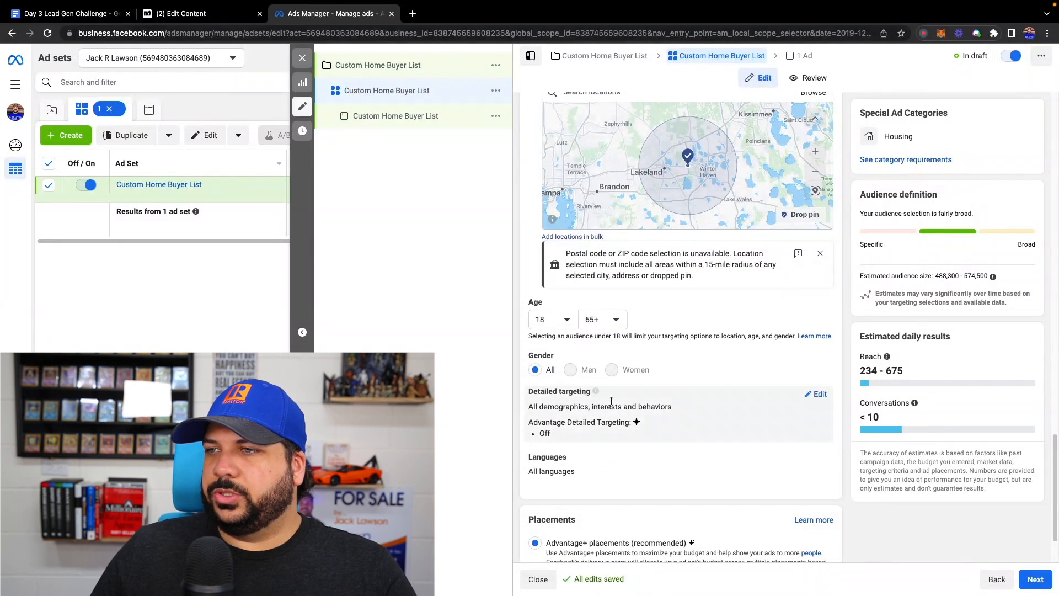
scroll(590, 398, "down", 1)
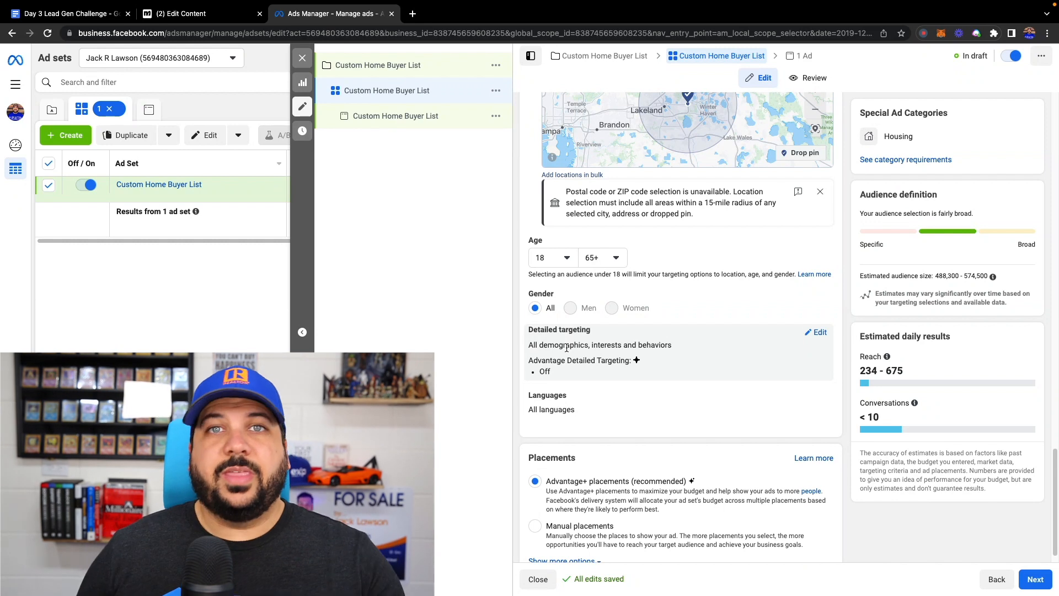
scroll(582, 363, "down", 1)
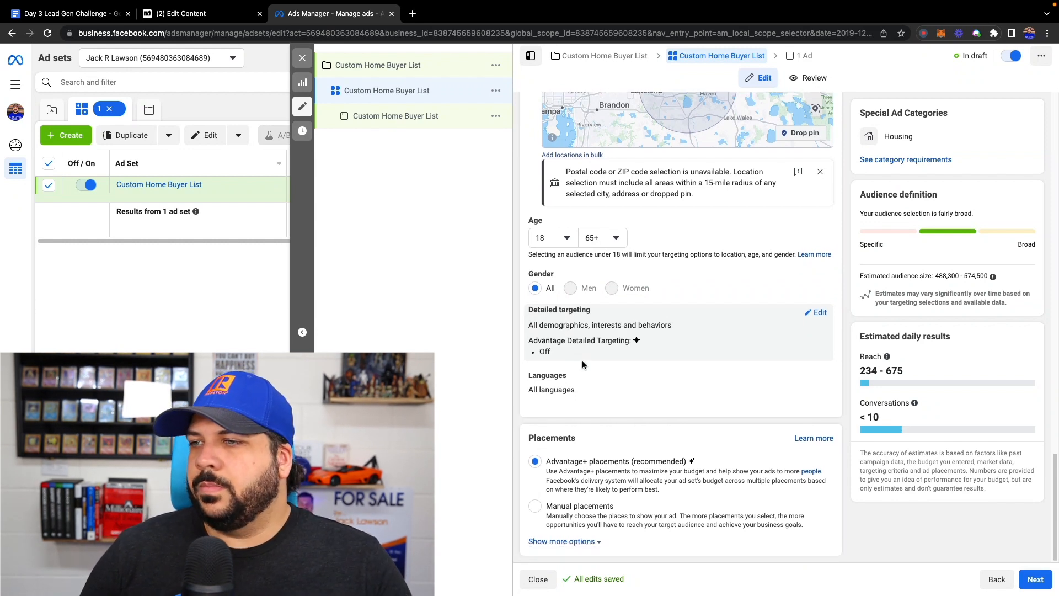
left_click(392, 117)
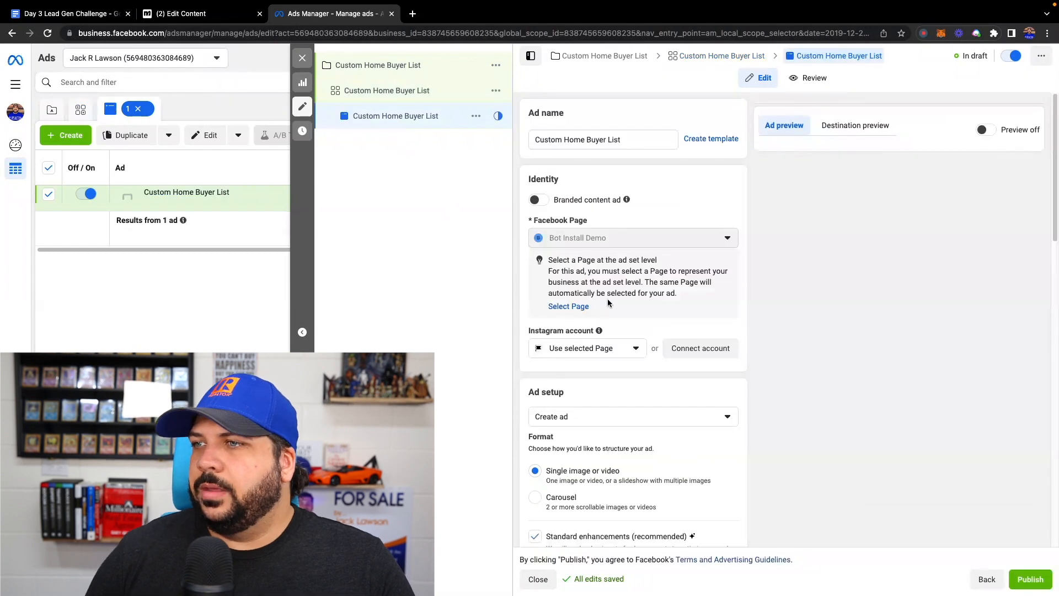
- Examine the ad's identity, Instagram account, format, standard enhancements and creative settings
scroll(621, 317, "down", 1)
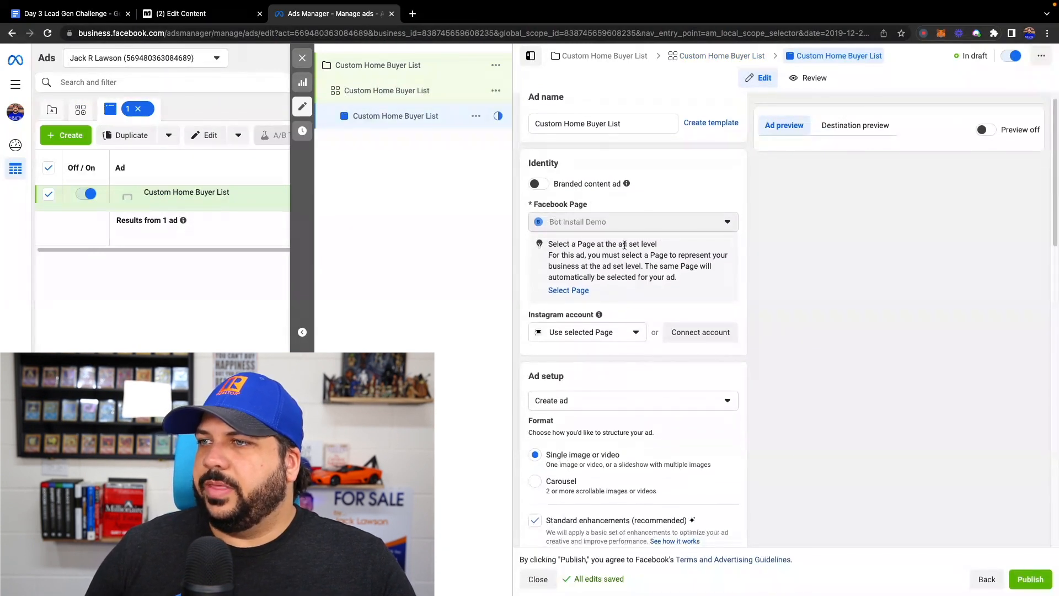
scroll(625, 245, "down", 2)
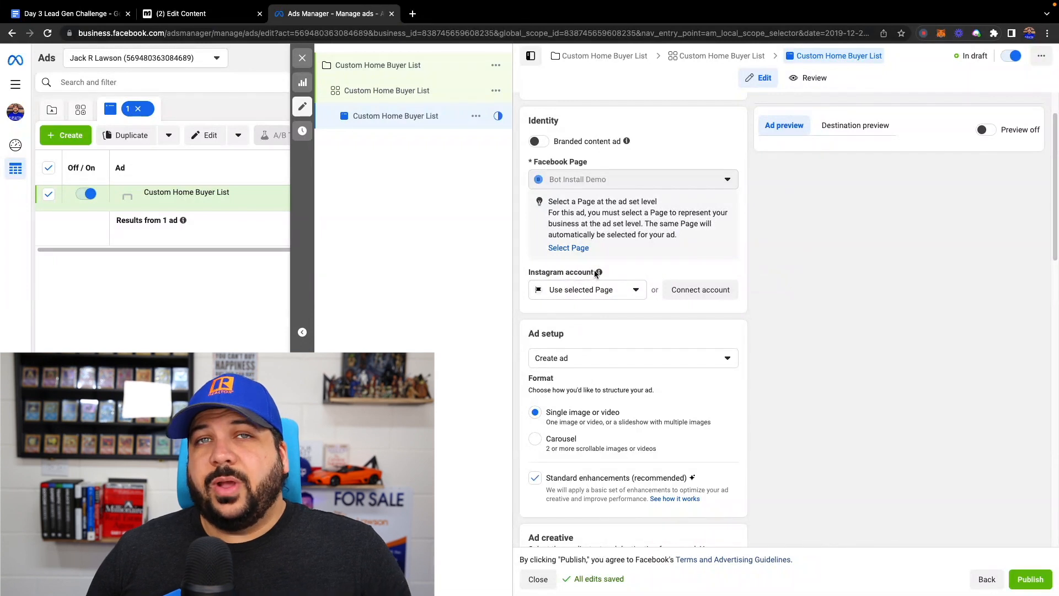
mouse_move(593, 275)
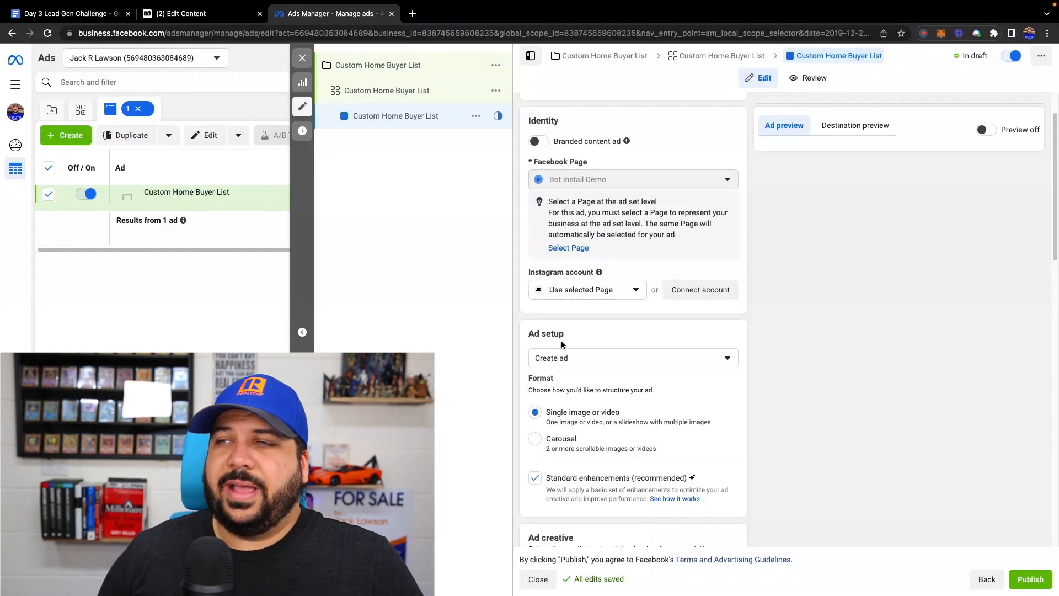
scroll(582, 311, "down", 3)
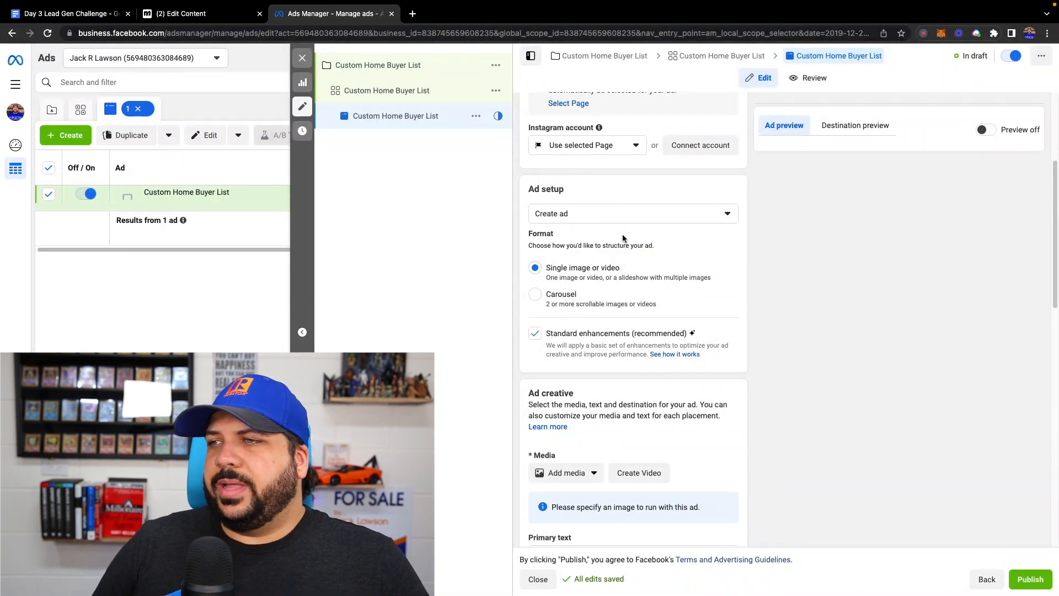
scroll(606, 238, "down", 1)
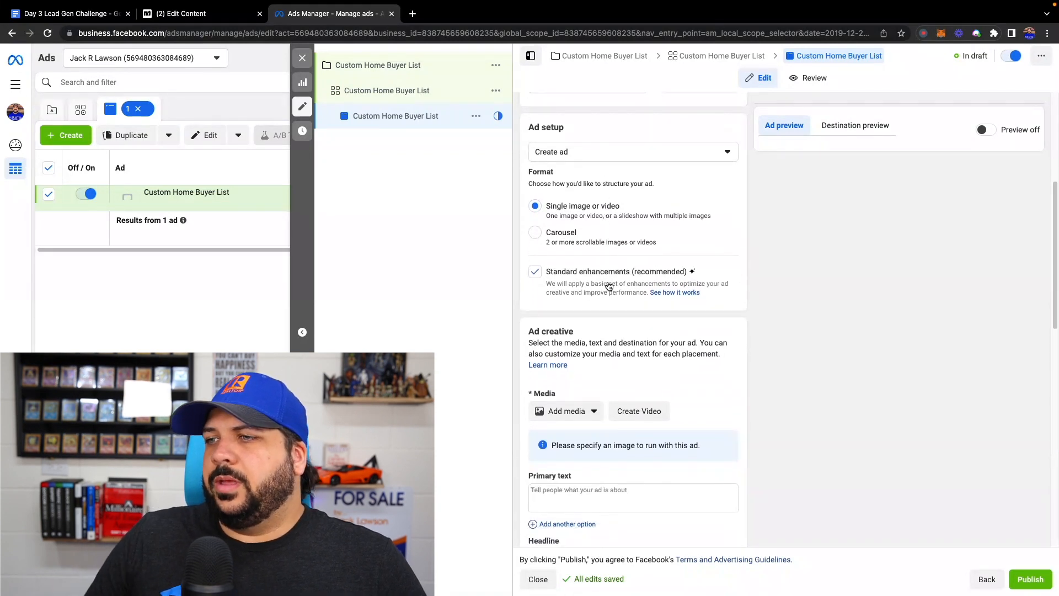
scroll(602, 331, "down", 1)
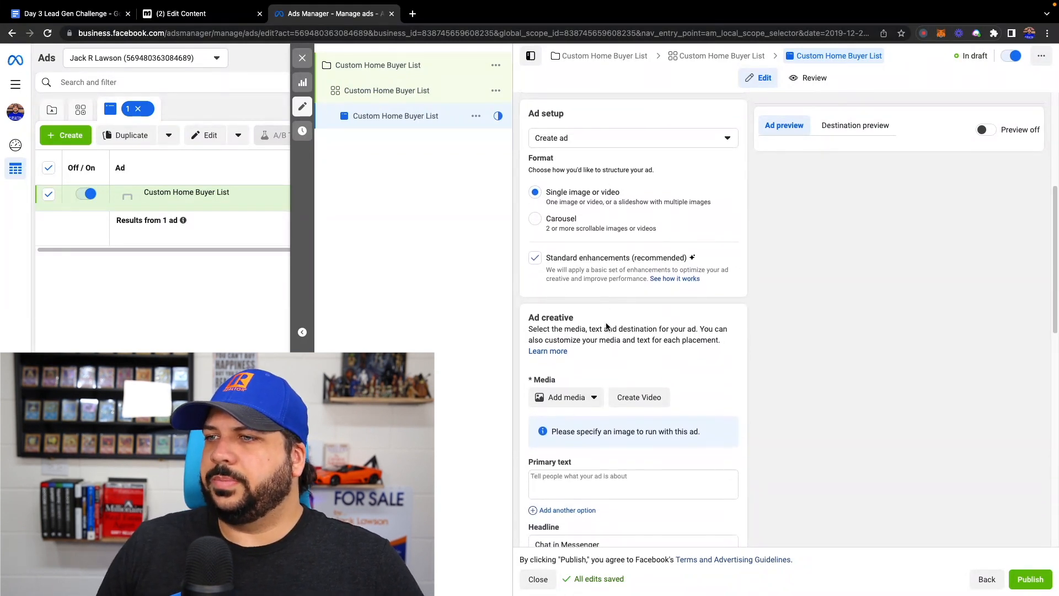
scroll(577, 398, "down", 3)
mouse_move(563, 317)
scroll(564, 317, "up", 1)
left_click(575, 267)
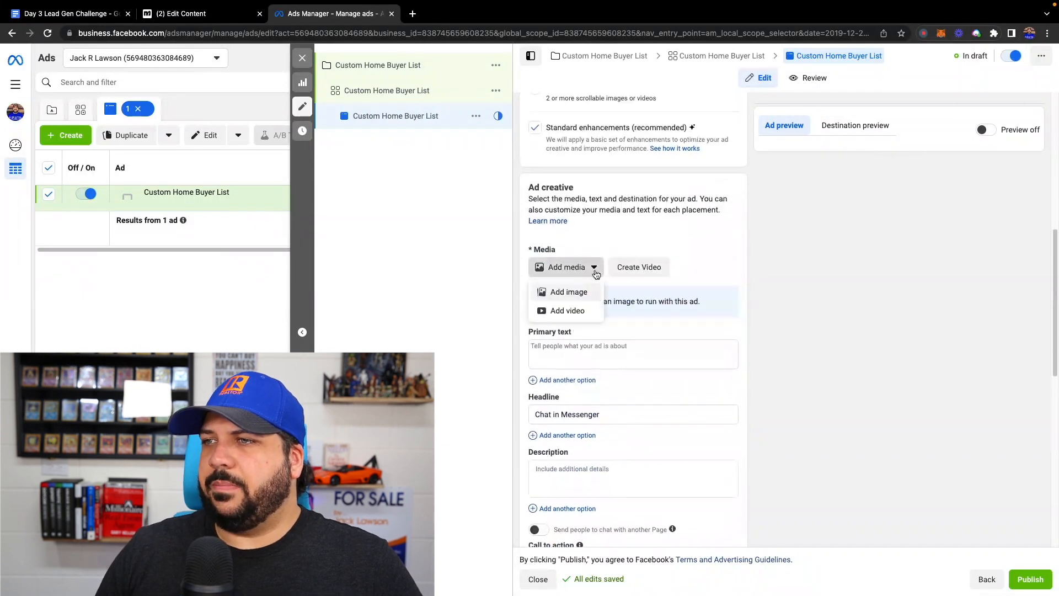
left_click(562, 313)
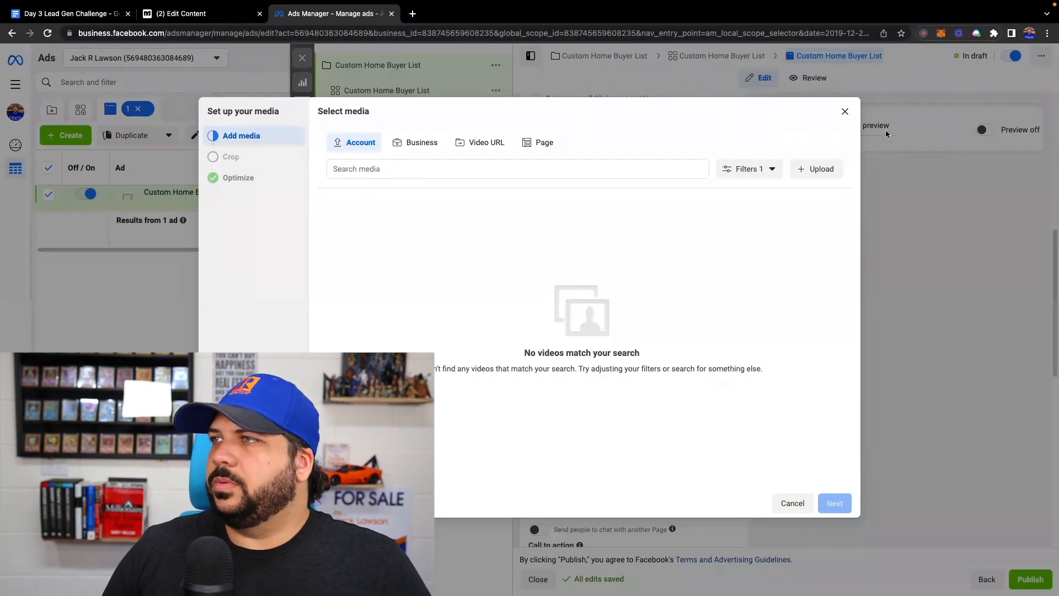
left_click(844, 113)
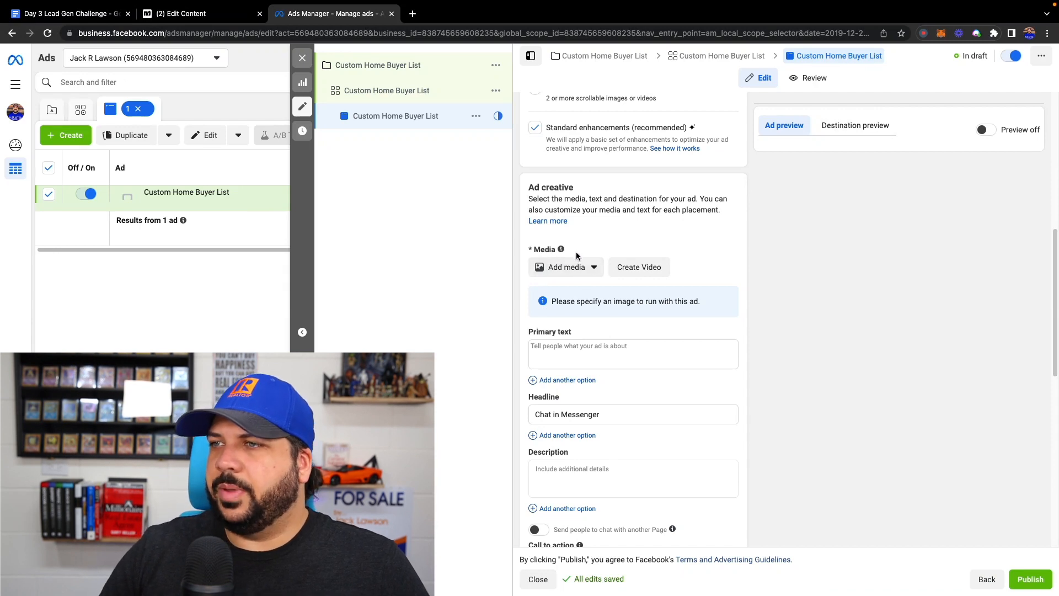
- Add the image of a family meeting an agent in an empty room from the Real Estate Marketing business folder
left_click(572, 268)
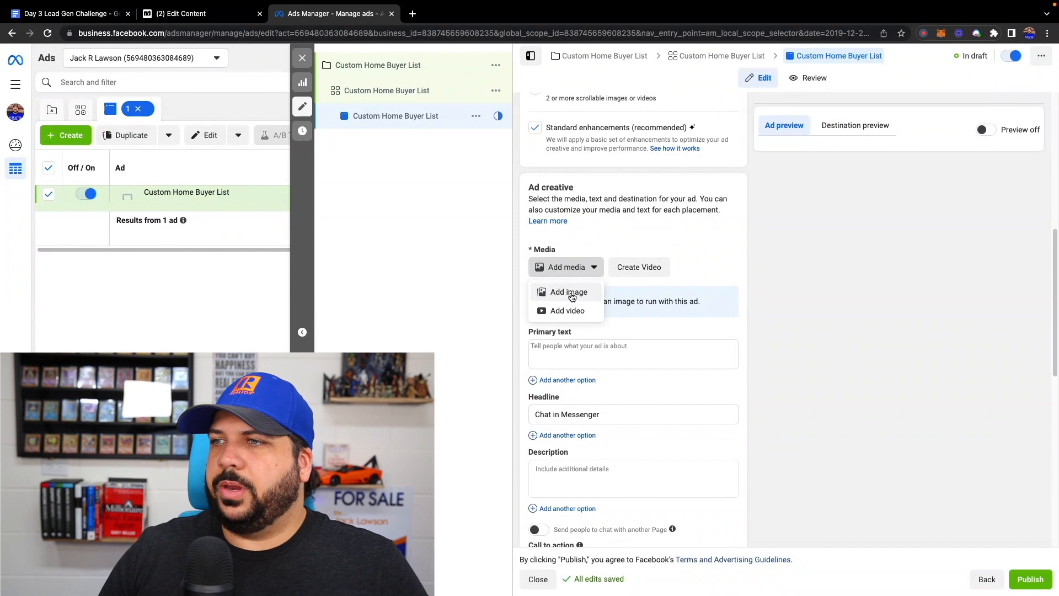
left_click(571, 294)
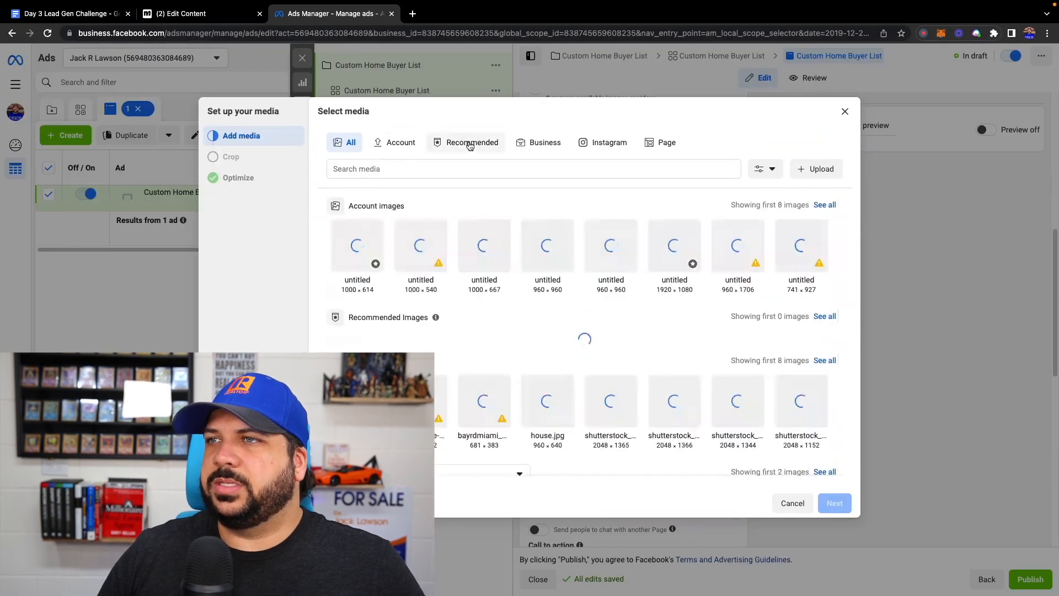
left_click(542, 144)
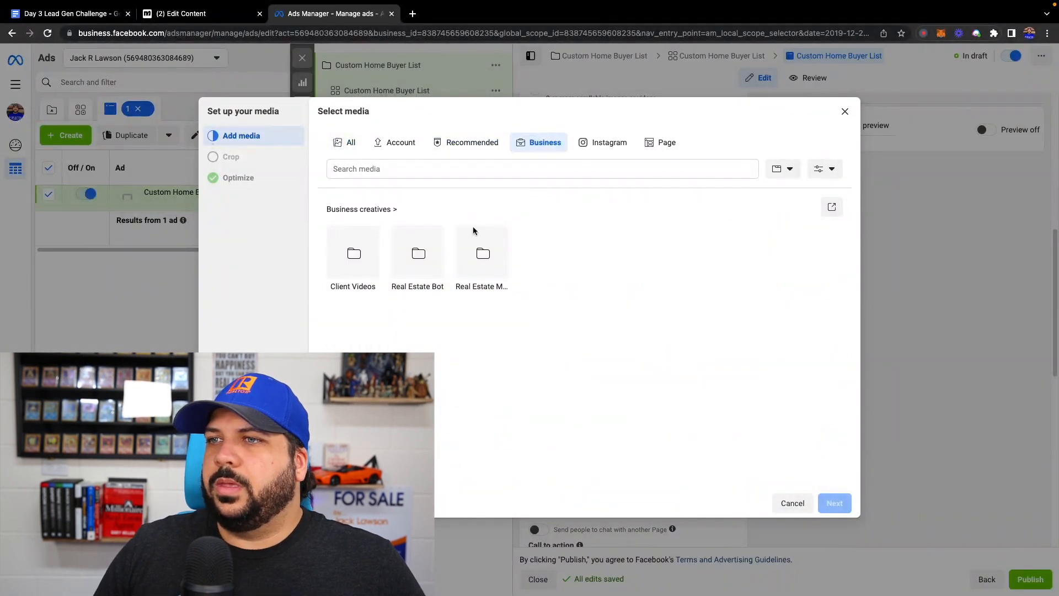
left_click(483, 252)
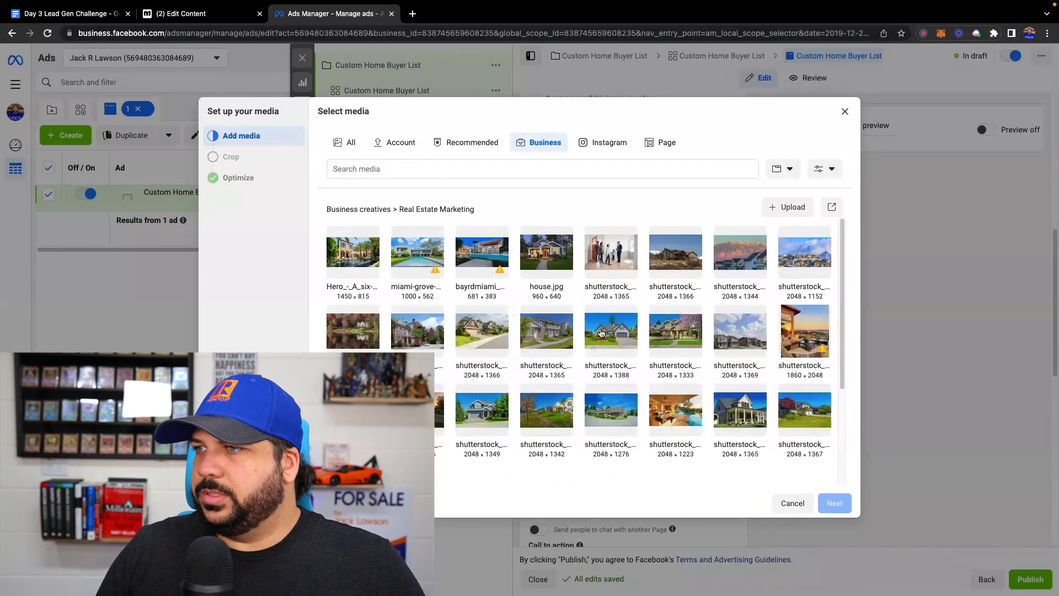
left_click(618, 255)
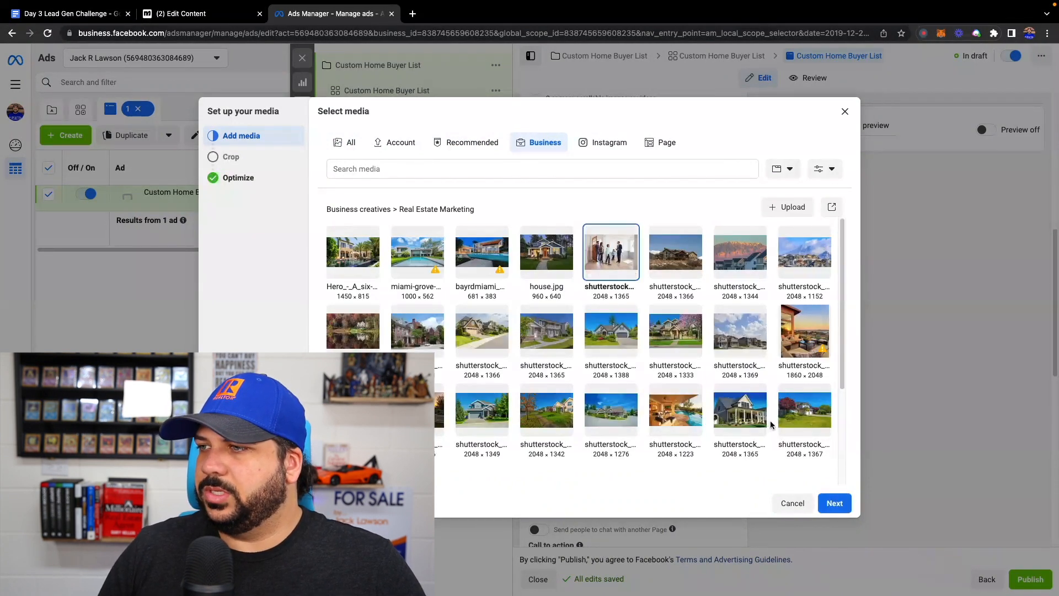
left_click(840, 508)
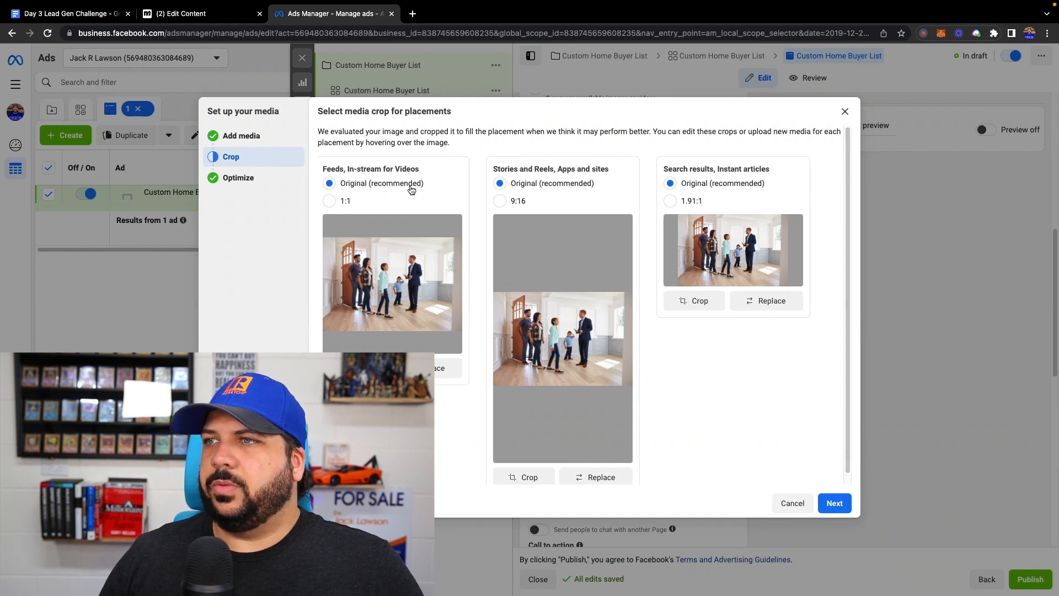
- Keep the original image crops for all placements, turn on all Advantage+ creative optimizations and finish the media setup
left_click(835, 503)
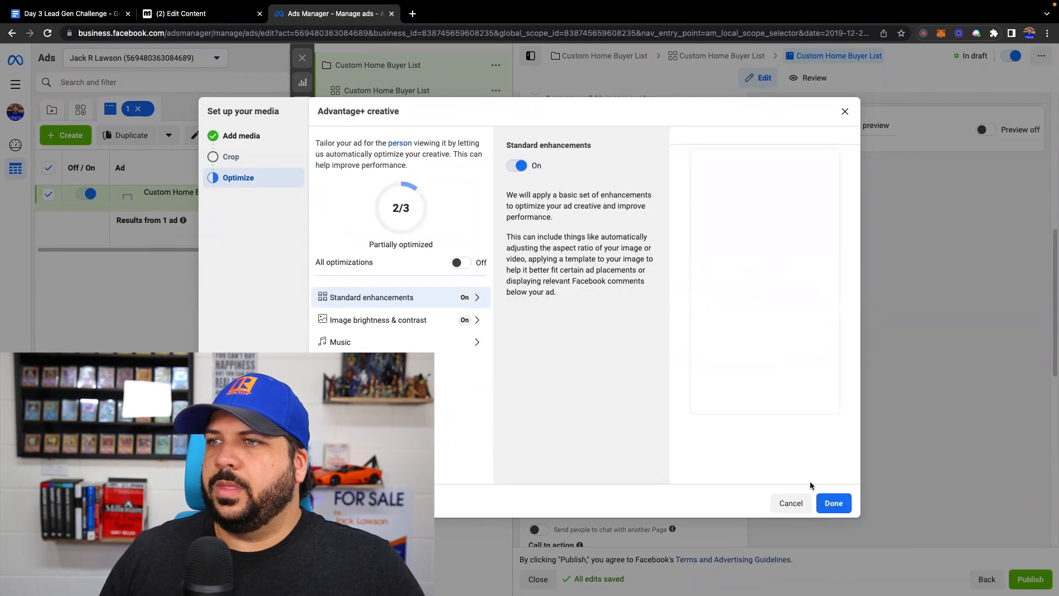
left_click(463, 264)
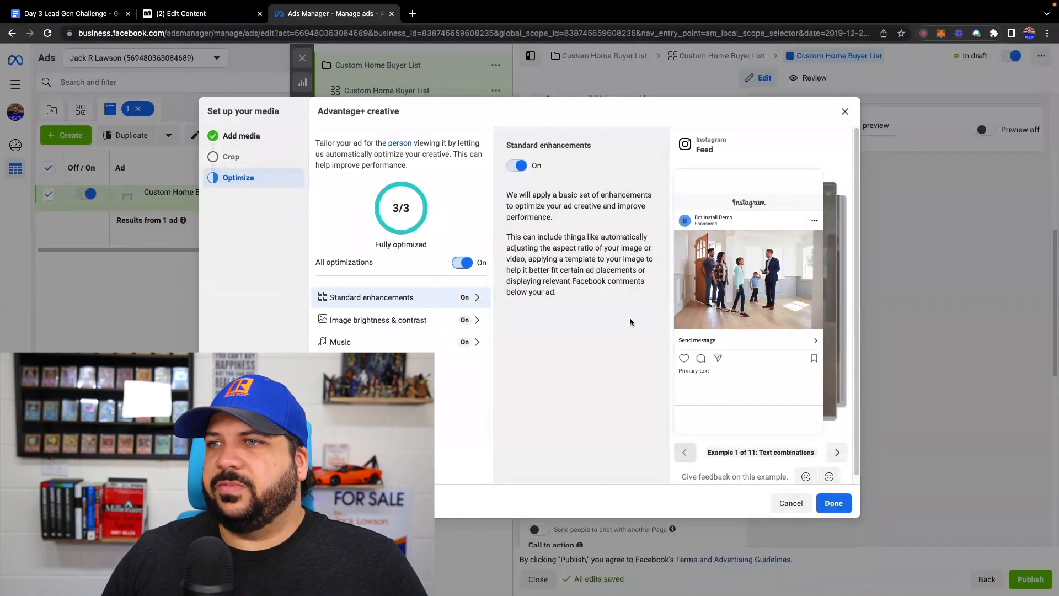
left_click(833, 502)
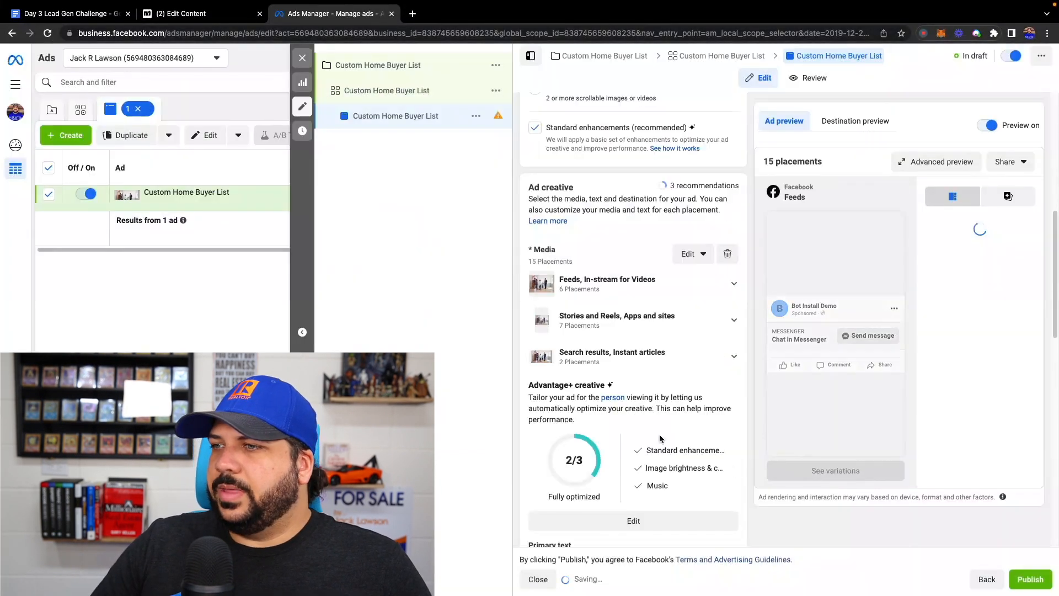
- Copy the "Secret Off Market Properties!" ad copy from the Day 3 Lead Gen Challenge document into the ad's primary text
scroll(645, 371, "down", 4)
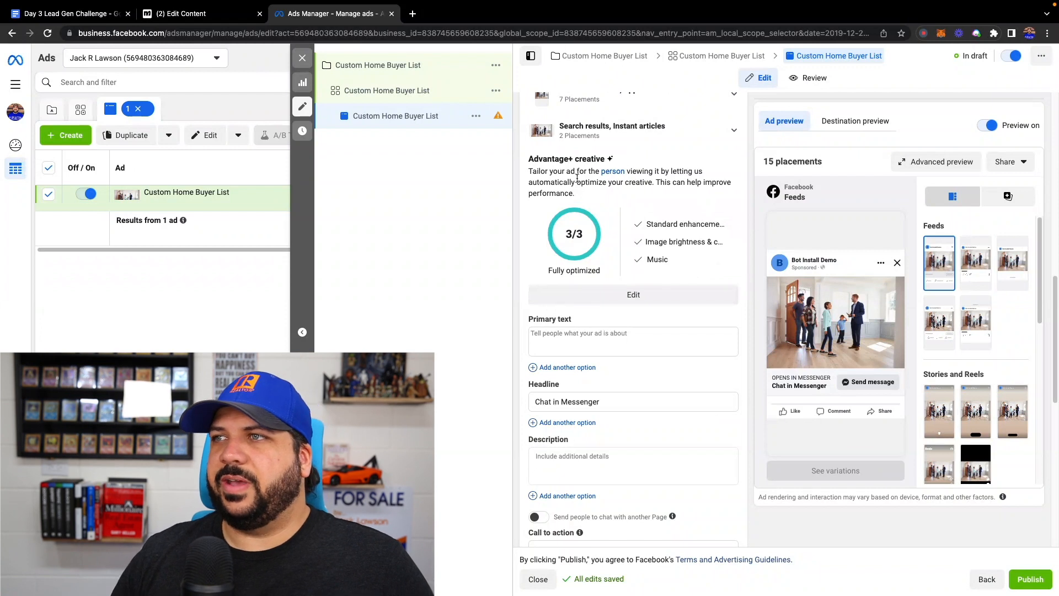
scroll(583, 192, "up", 2)
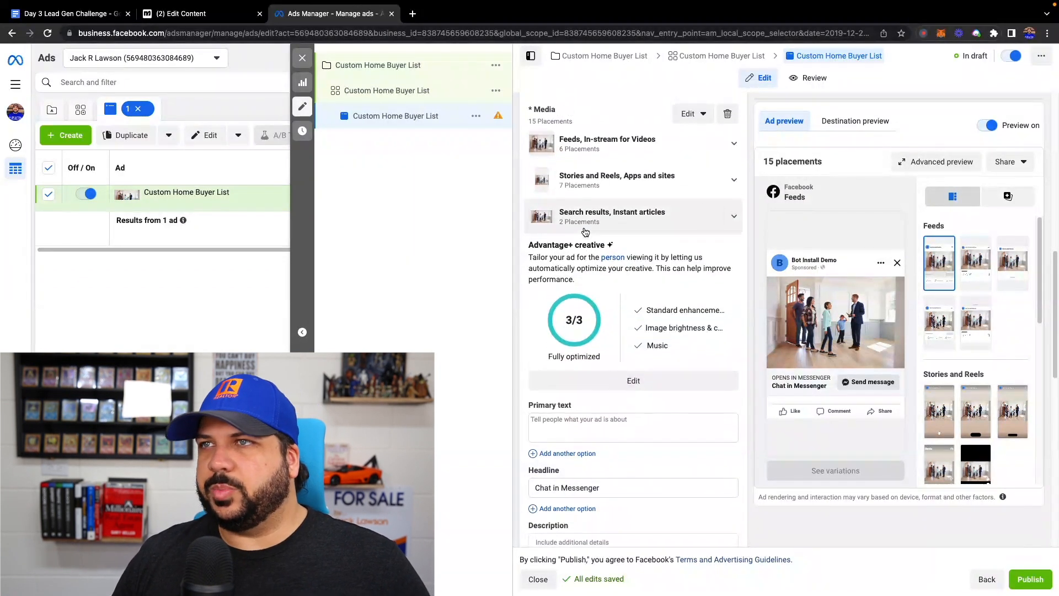
scroll(583, 232, "down", 1)
scroll(573, 254, "down", 1)
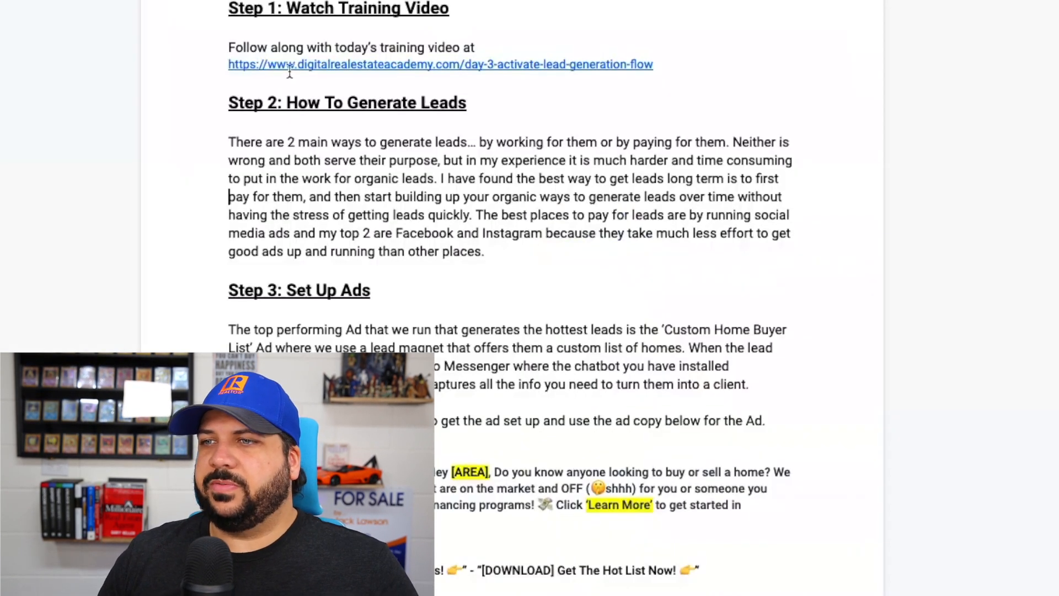
scroll(288, 74, "down", 4)
scroll(288, 74, "down", 1)
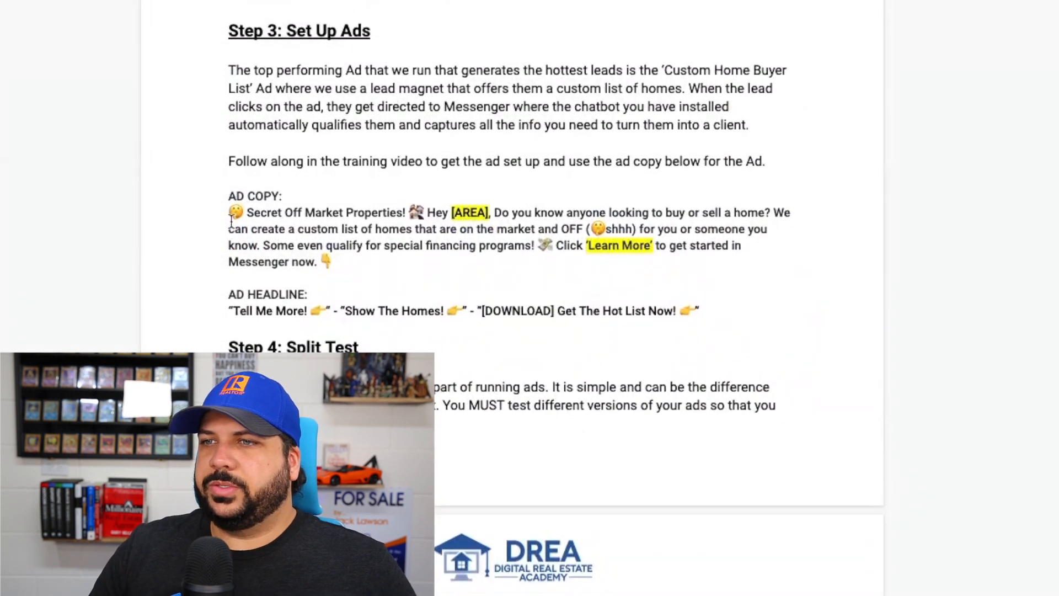
left_click_drag(229, 213, 331, 263)
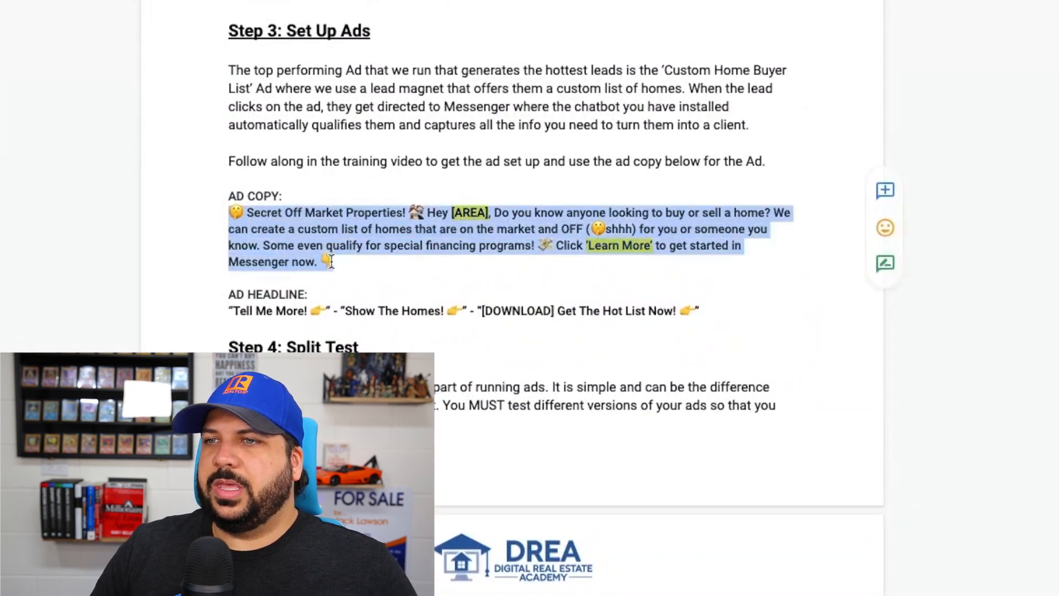
right_click(293, 216)
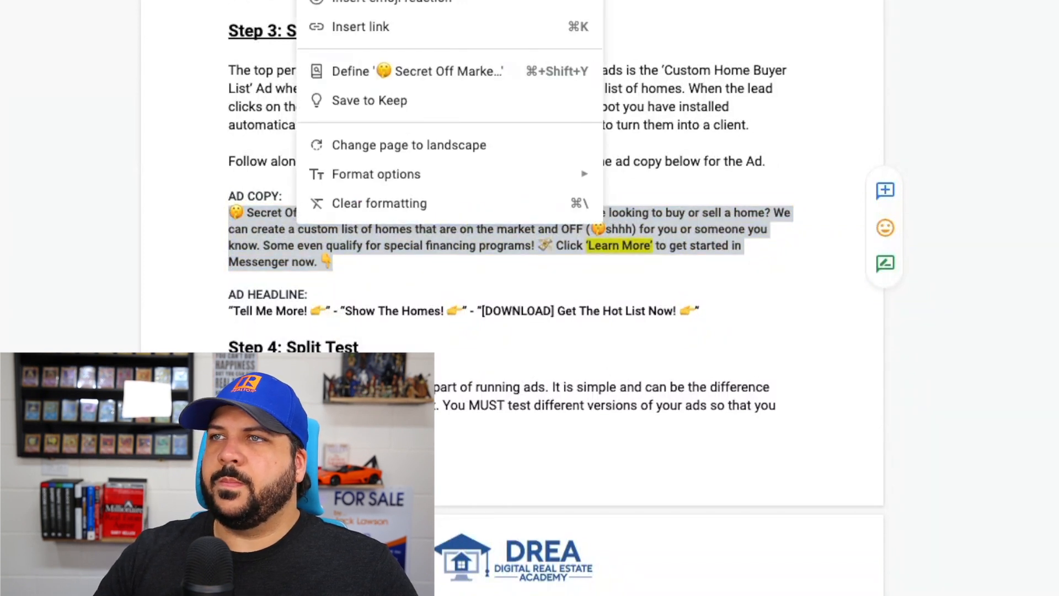
key("super+c")
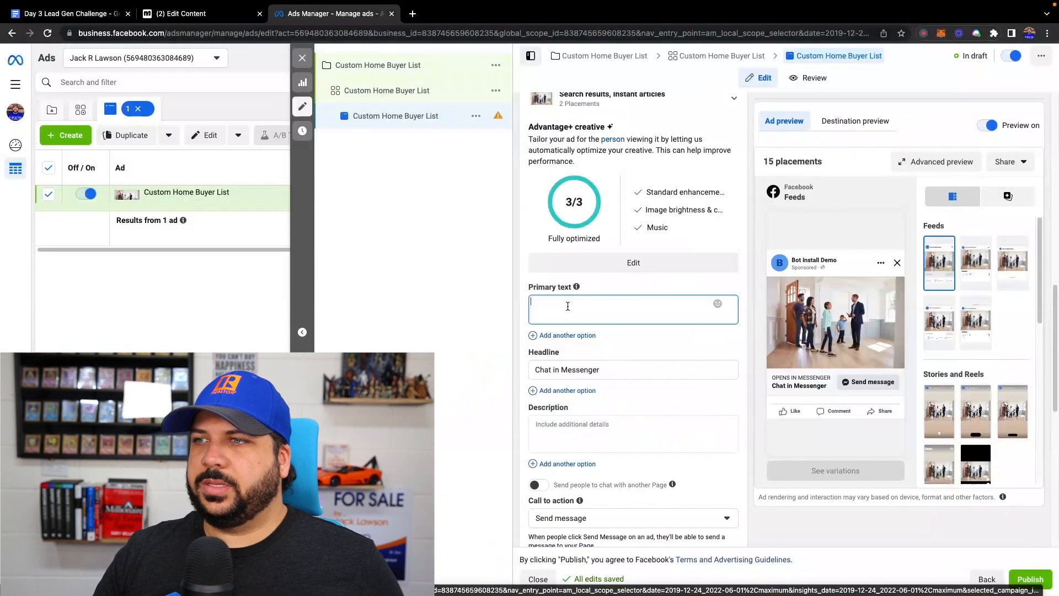
key("super+v")
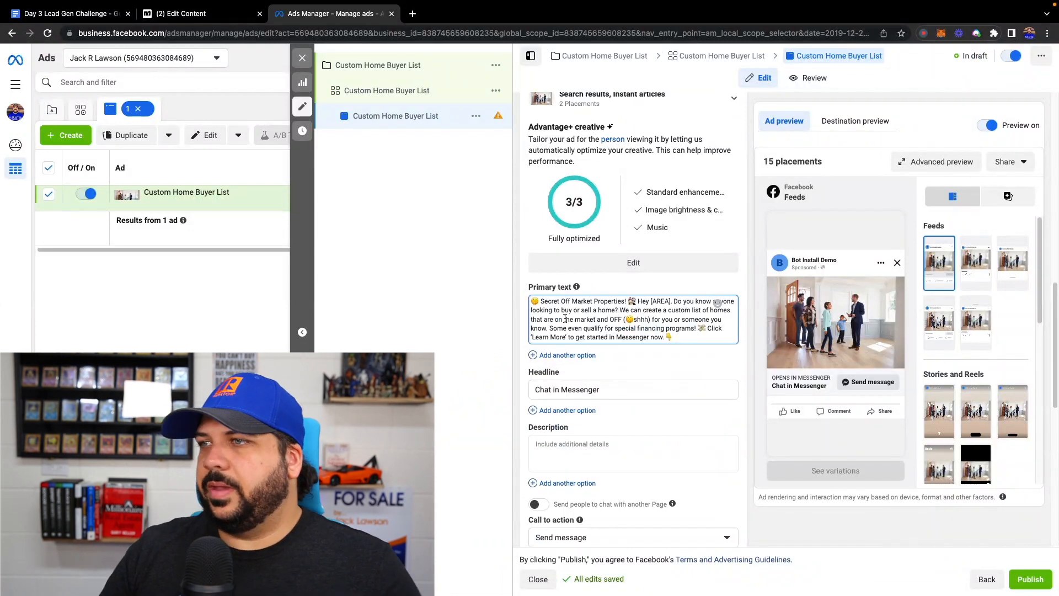
- Replace the [AREA] placeholder in the primary text with "Polk County"
left_click_drag(670, 301, 650, 302)
type("Polk Count")
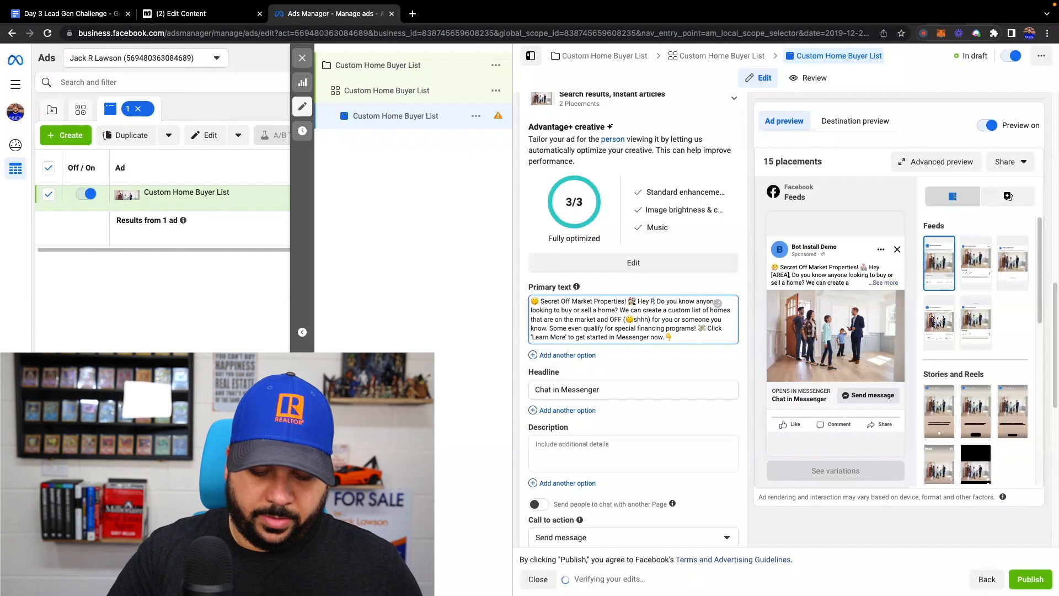
type("y")
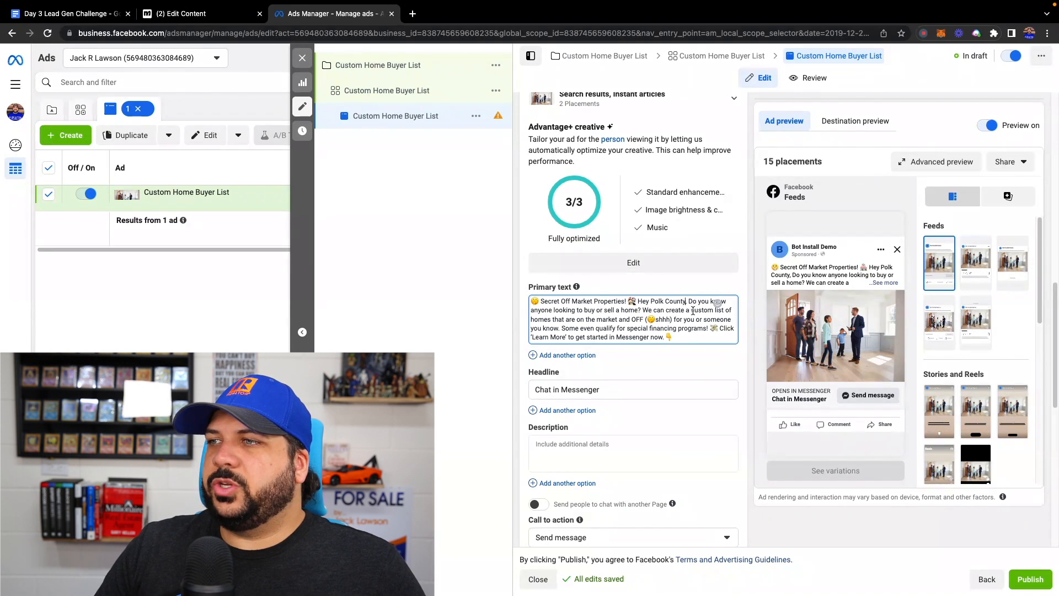
left_click_drag(691, 310, 564, 315)
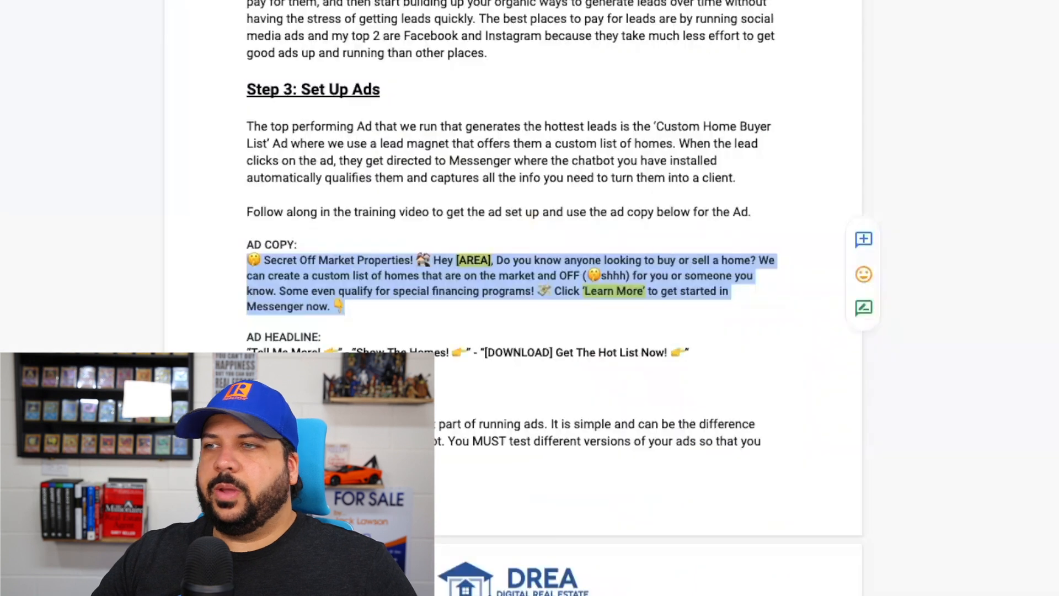
- Replace the ad headline with "Show The Homes! 👉" copied from the Day 3 Lead Gen Challenge document
scroll(344, 276, "down", 1)
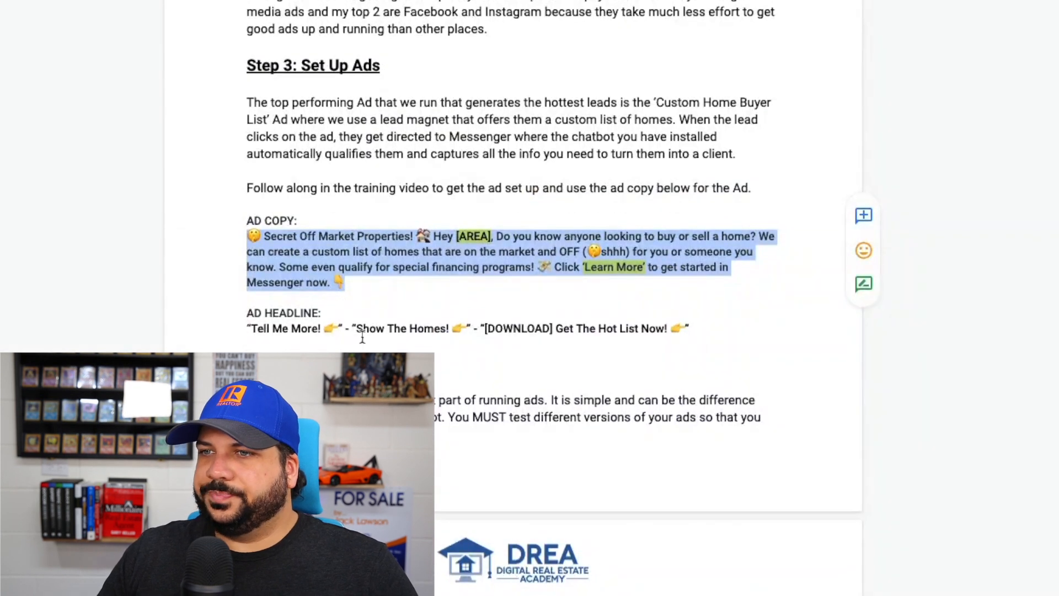
left_click_drag(357, 328, 463, 325)
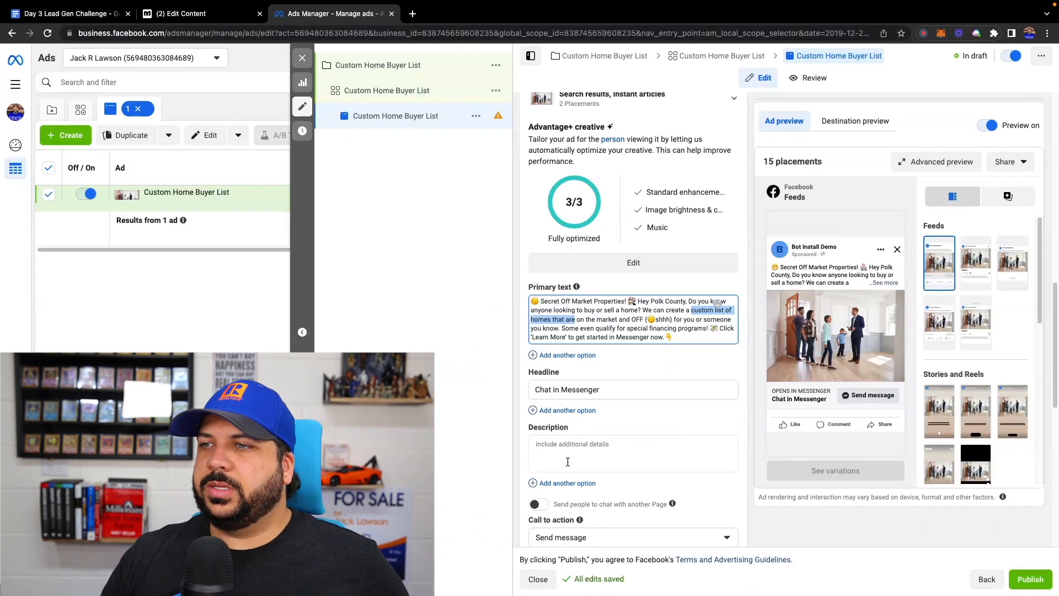
left_click_drag(602, 389, 517, 394)
key("super+v")
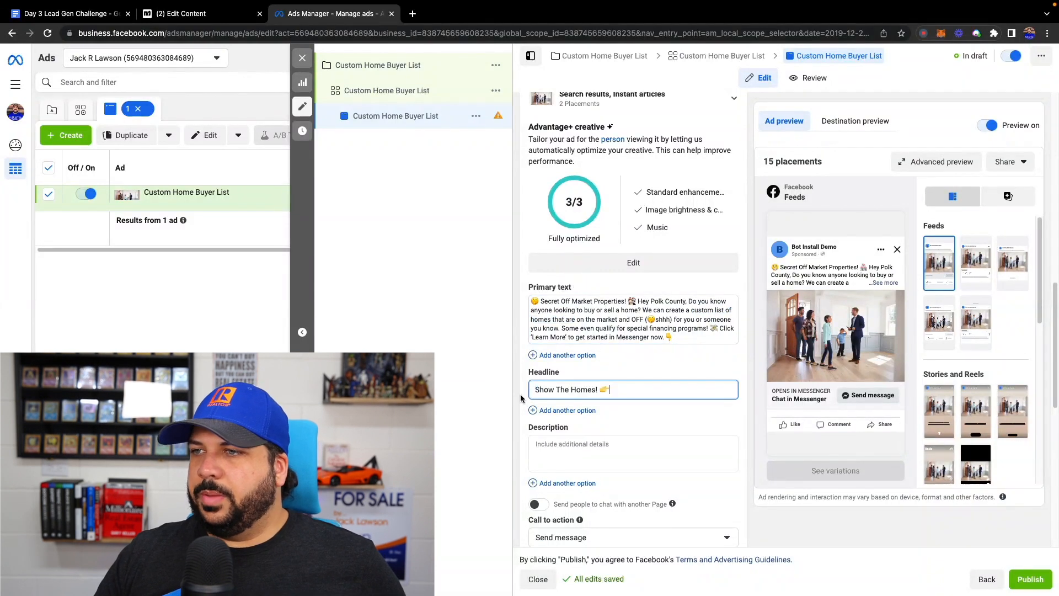
- Set the ad's call to action to "Learn more" and check it against the wording in the primary text
scroll(529, 408, "down", 1)
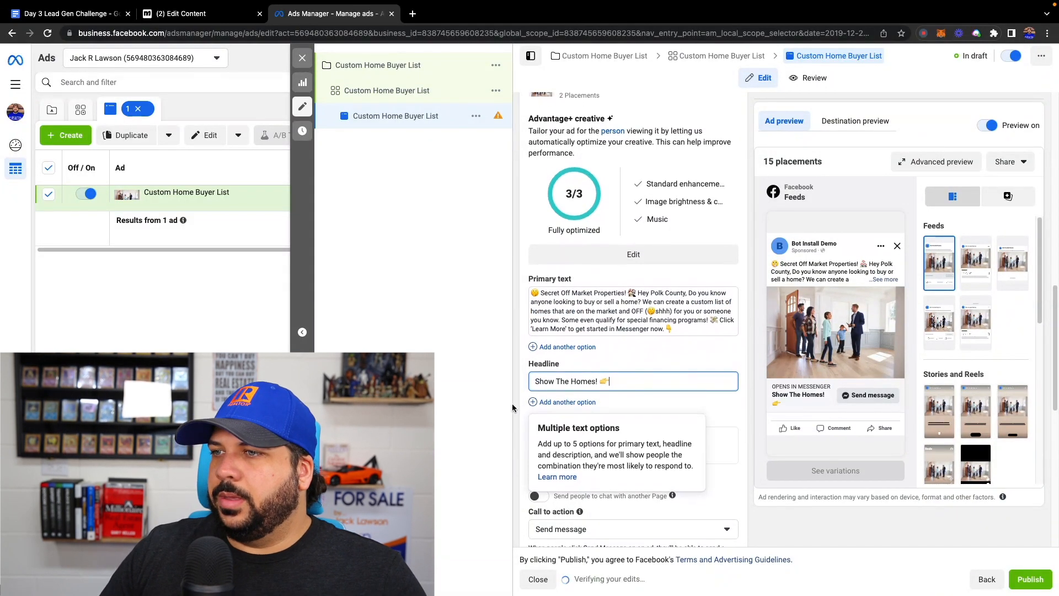
scroll(670, 446, "down", 1)
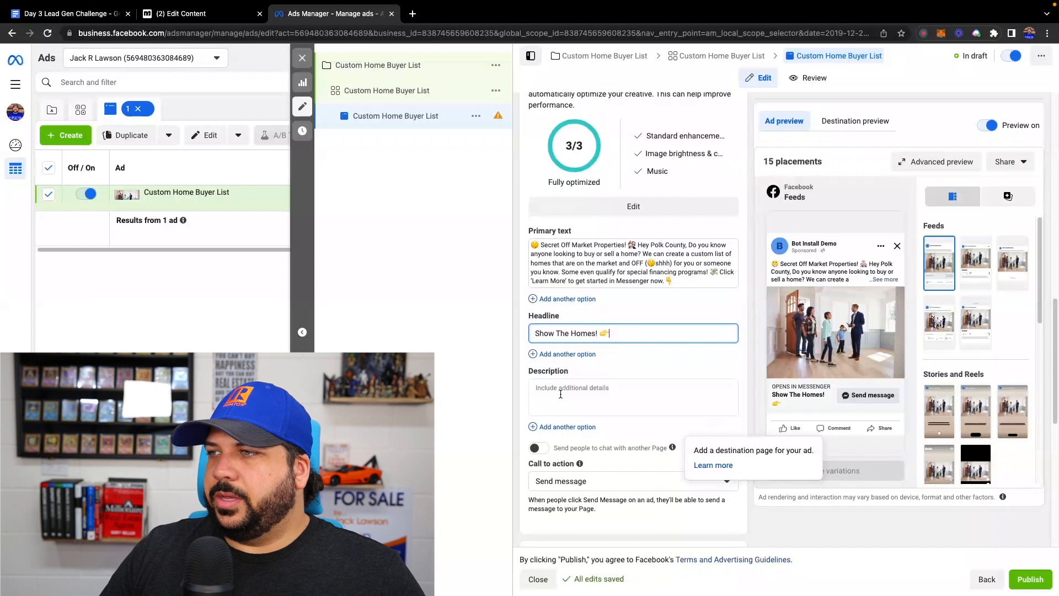
scroll(625, 403, "down", 1)
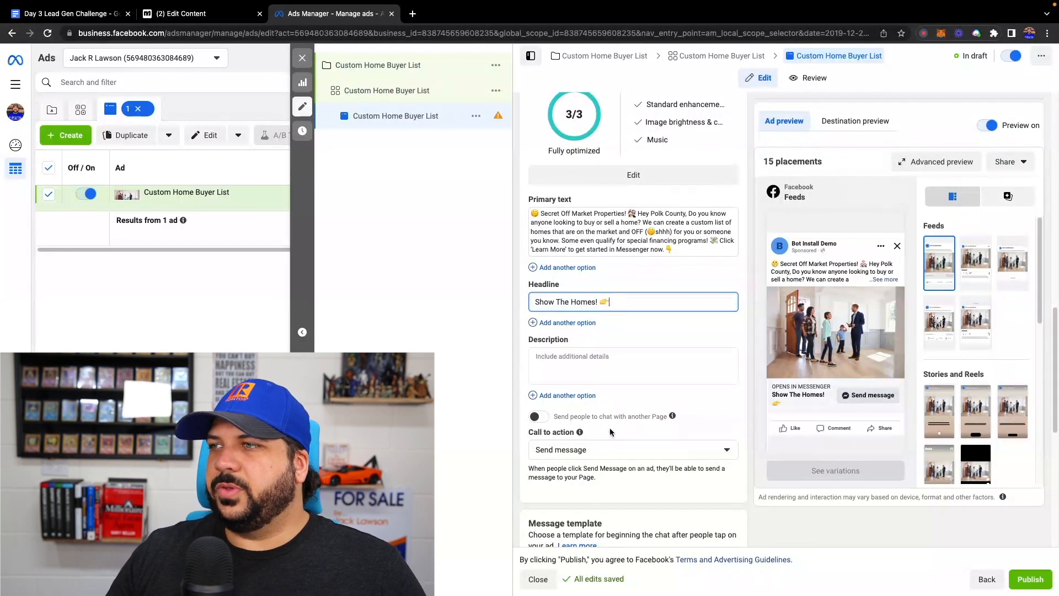
mouse_move(671, 416)
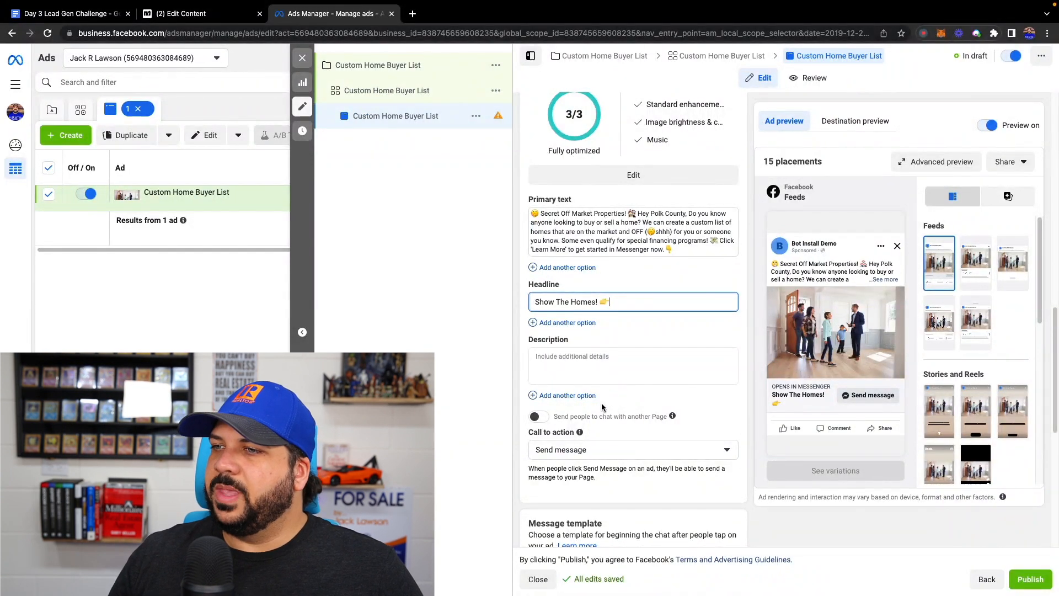
scroll(602, 407, "down", 1)
left_click(617, 435)
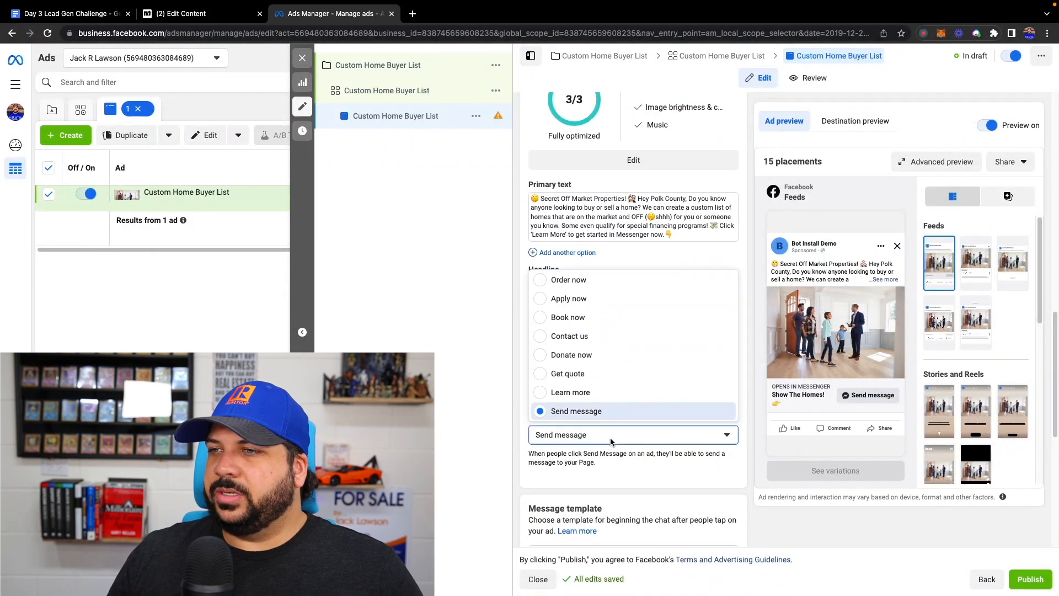
left_click(573, 393)
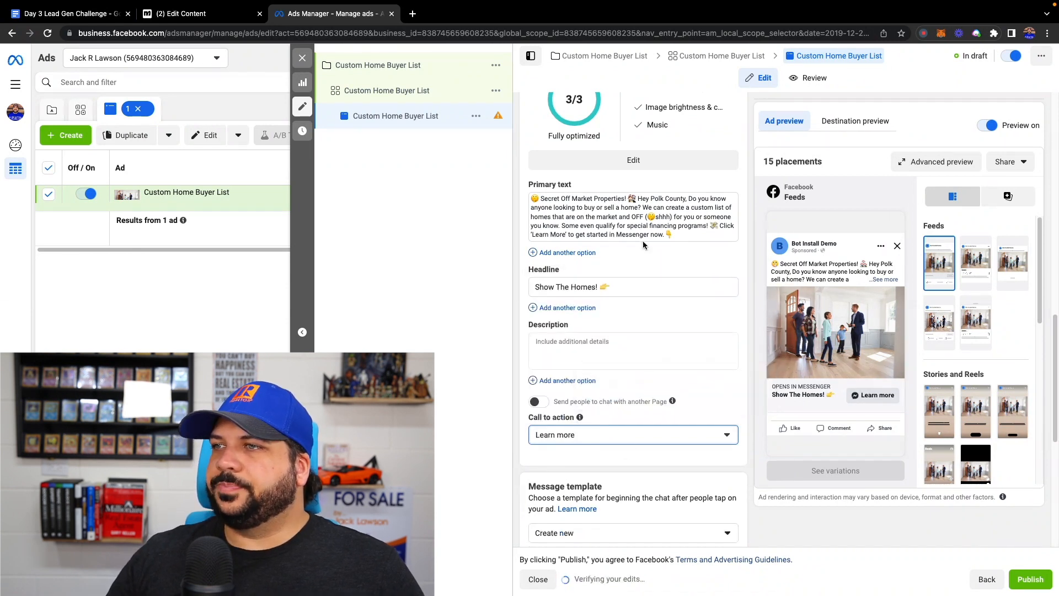
left_click_drag(531, 235, 567, 235)
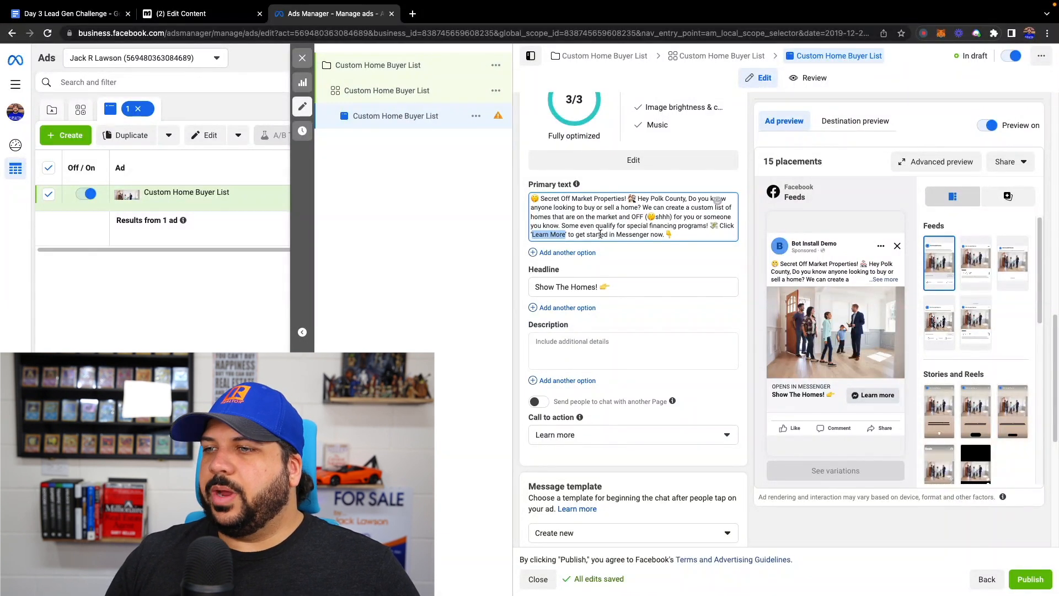
- Open the Start conversations message template for editing and turn off including the business phone number
scroll(621, 409, "down", 2)
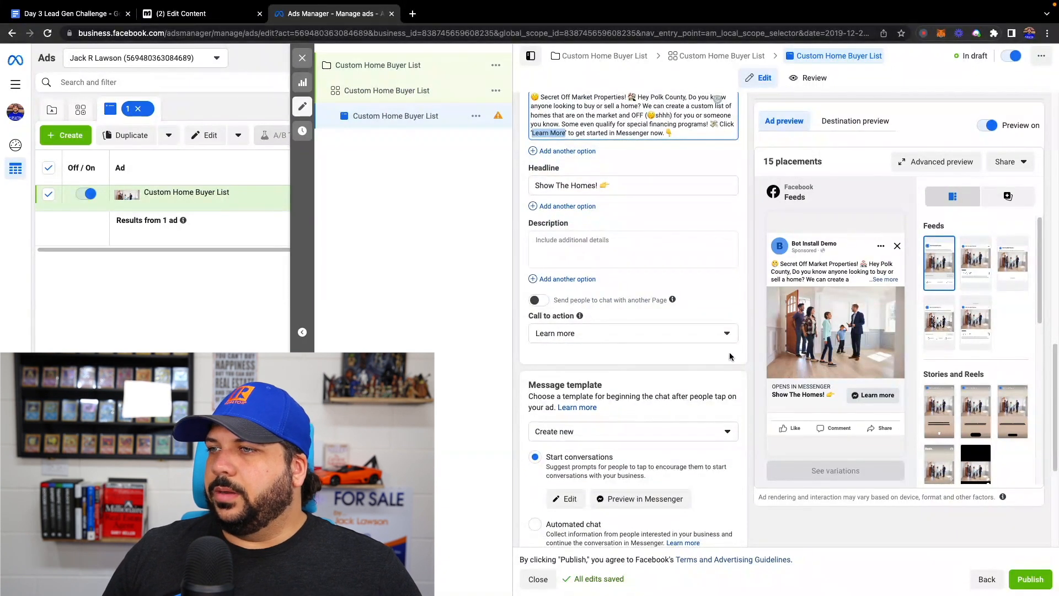
scroll(694, 348, "down", 3)
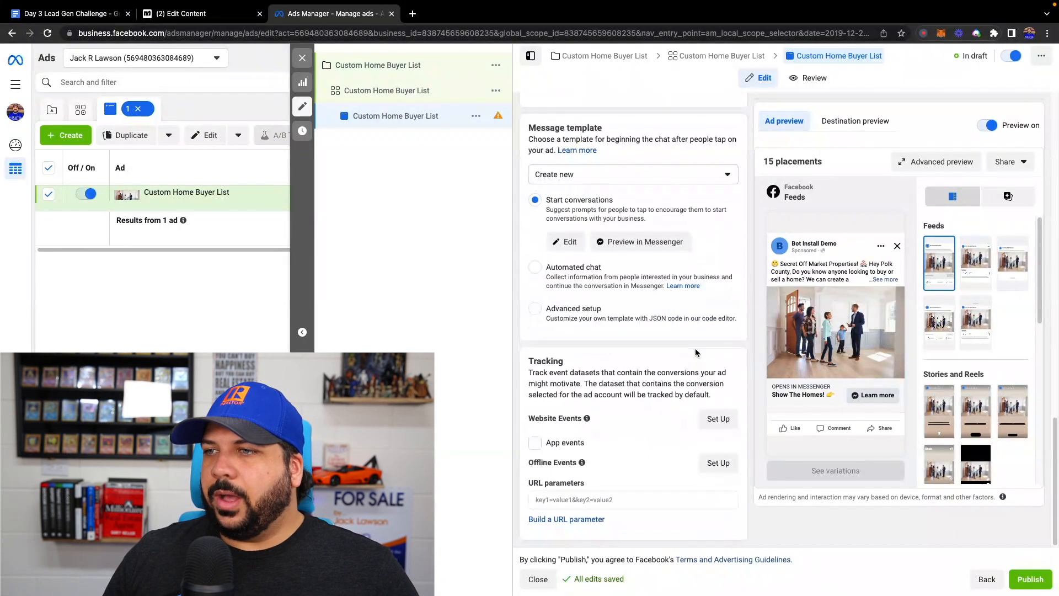
scroll(695, 349, "up", 2)
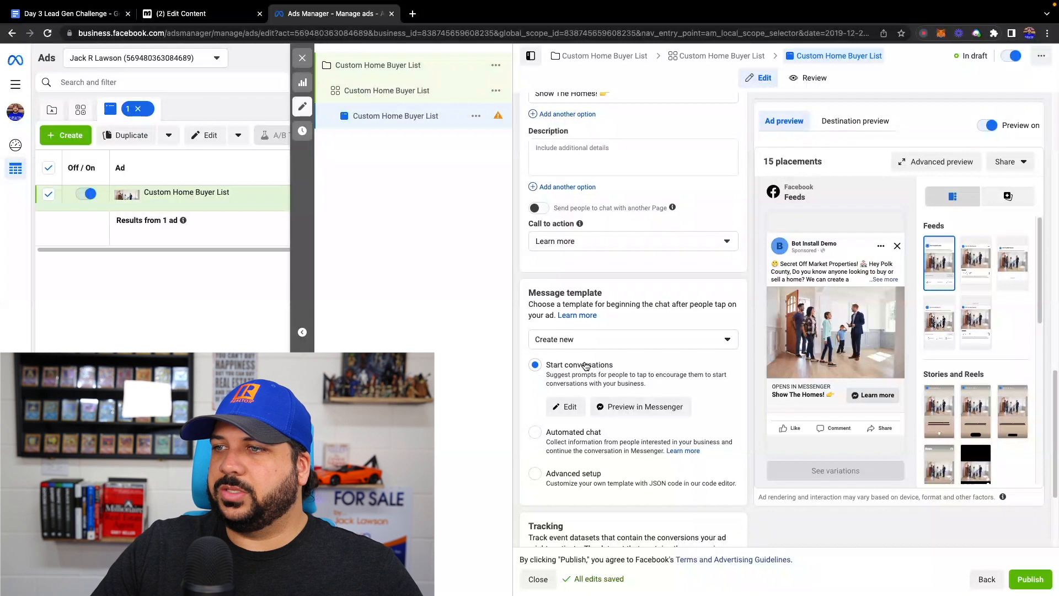
left_click(569, 414)
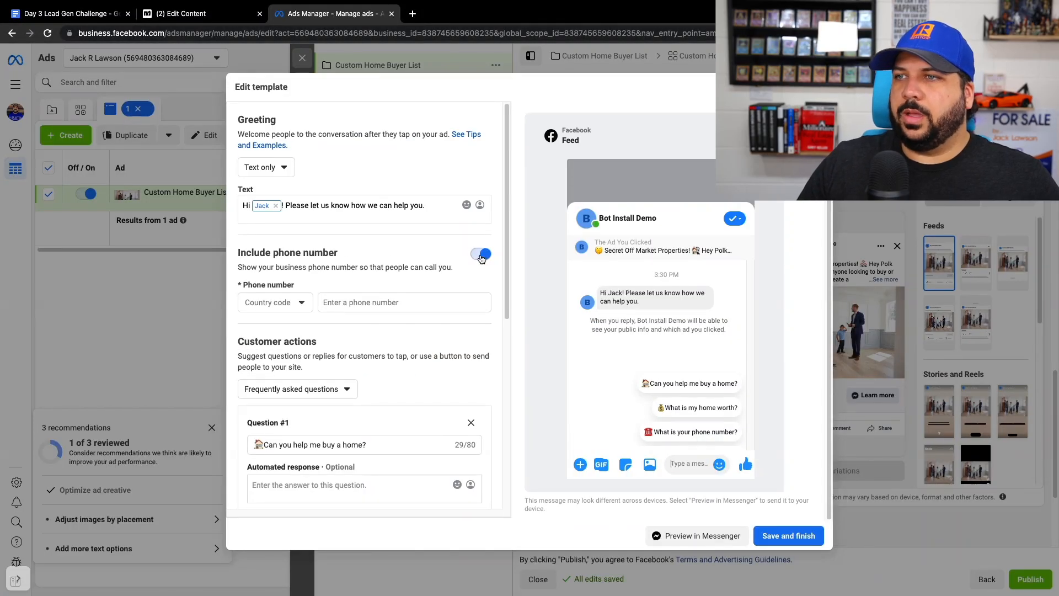
left_click(480, 255)
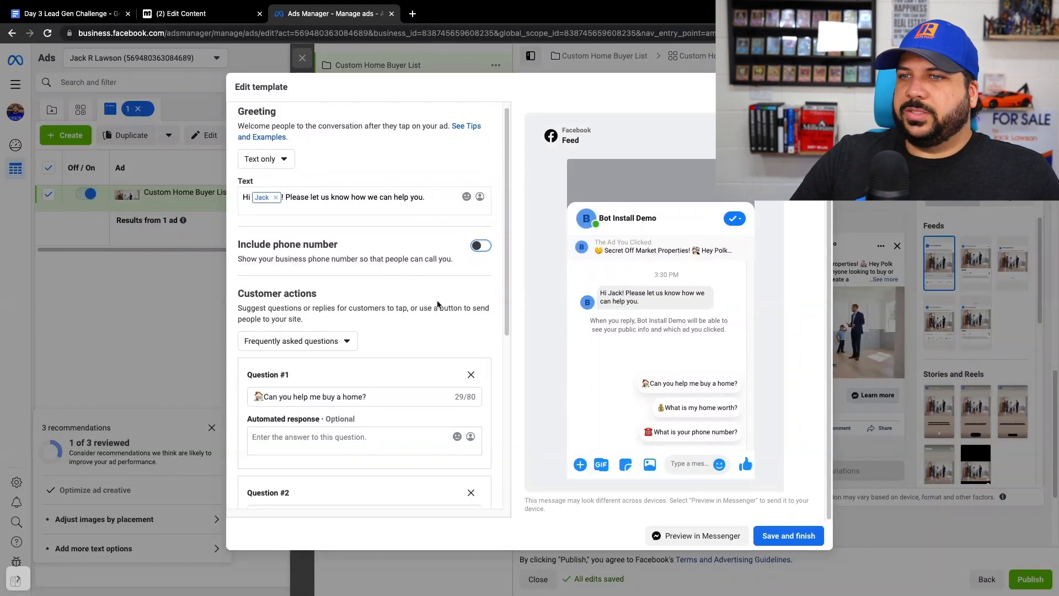
- Rewrite the greeting after the first-name placeholder to read "Please click "Custom List of Homes" below to get started."
scroll(438, 305, "down", 2)
scroll(333, 276, "up", 2)
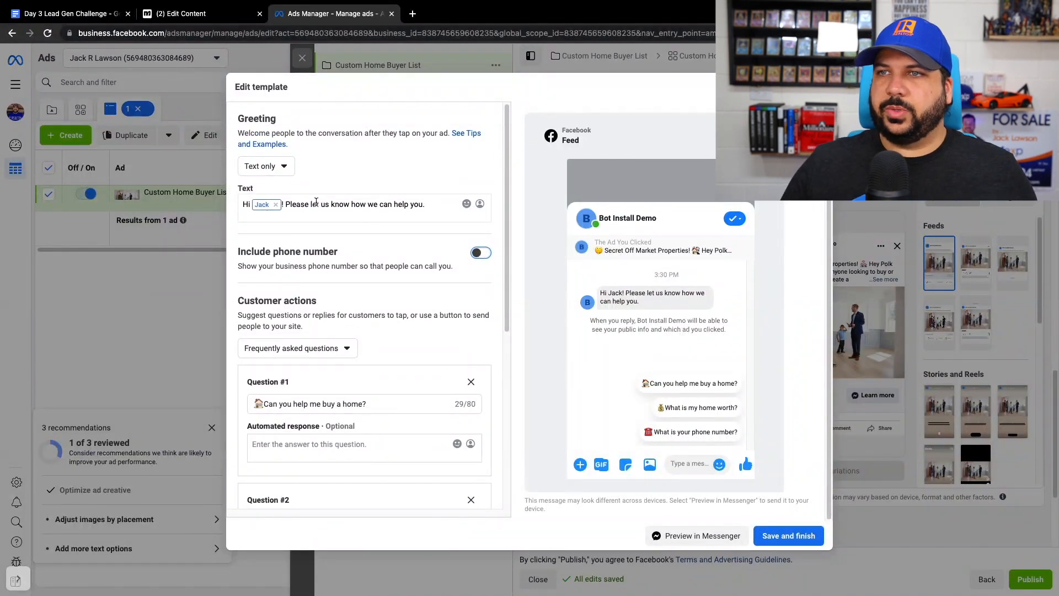
left_click_drag(310, 204, 438, 204)
type("click")
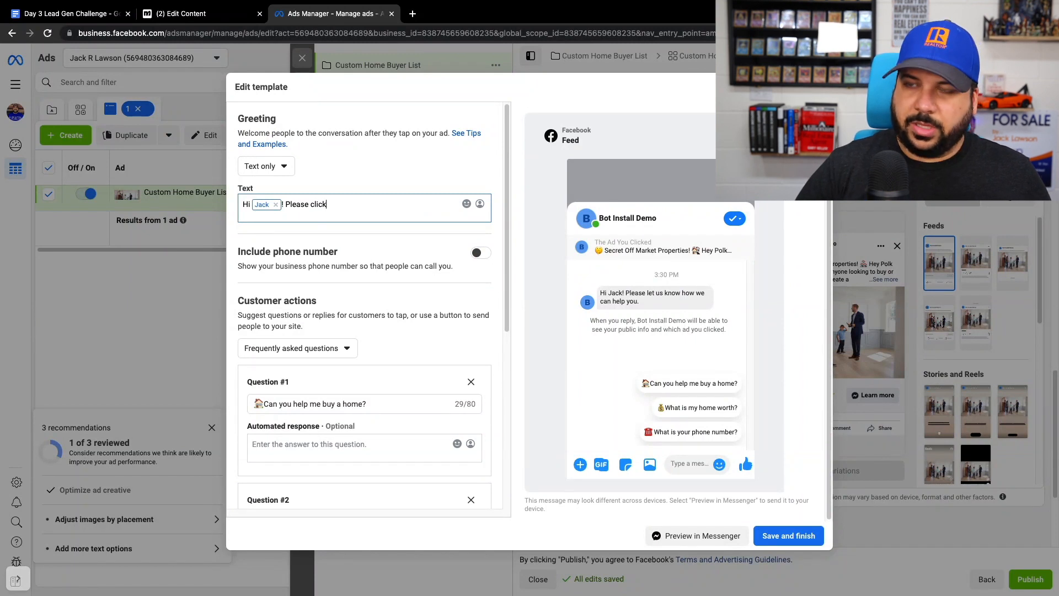
type(" \"Custom List ")
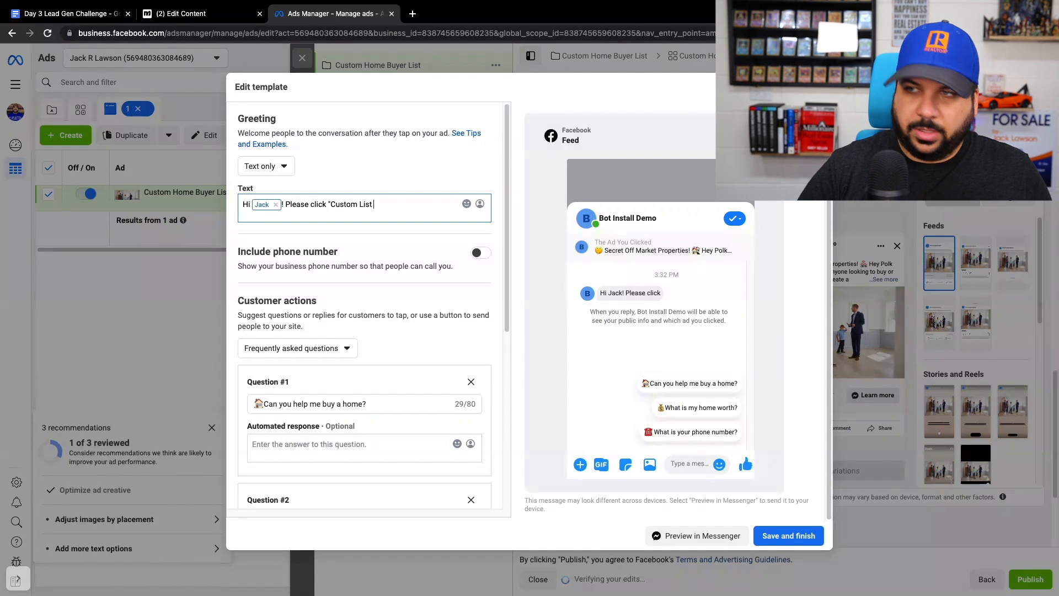
type("of Homes\" below")
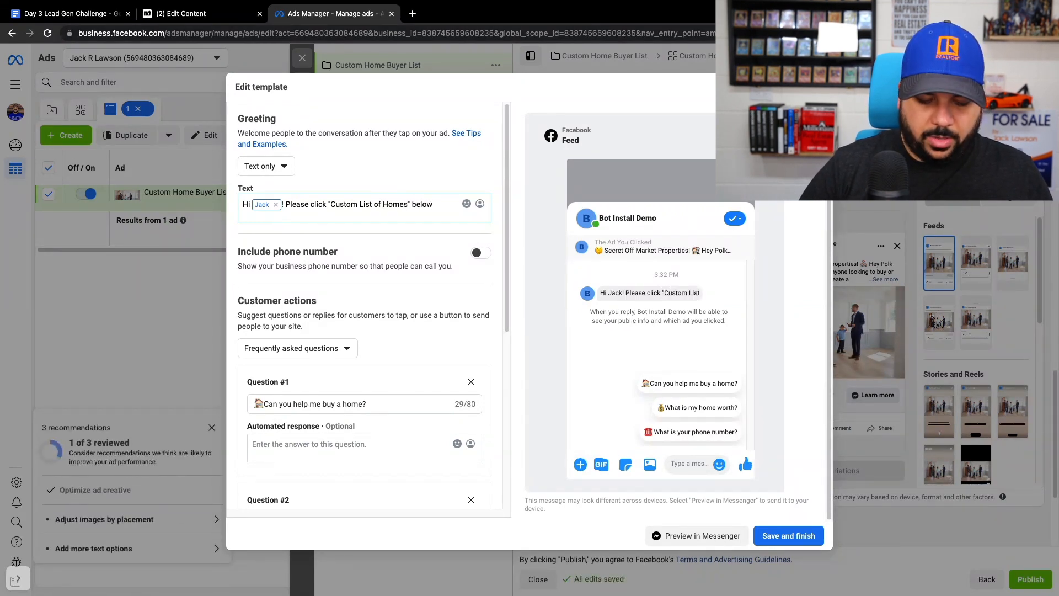
type(" to get started")
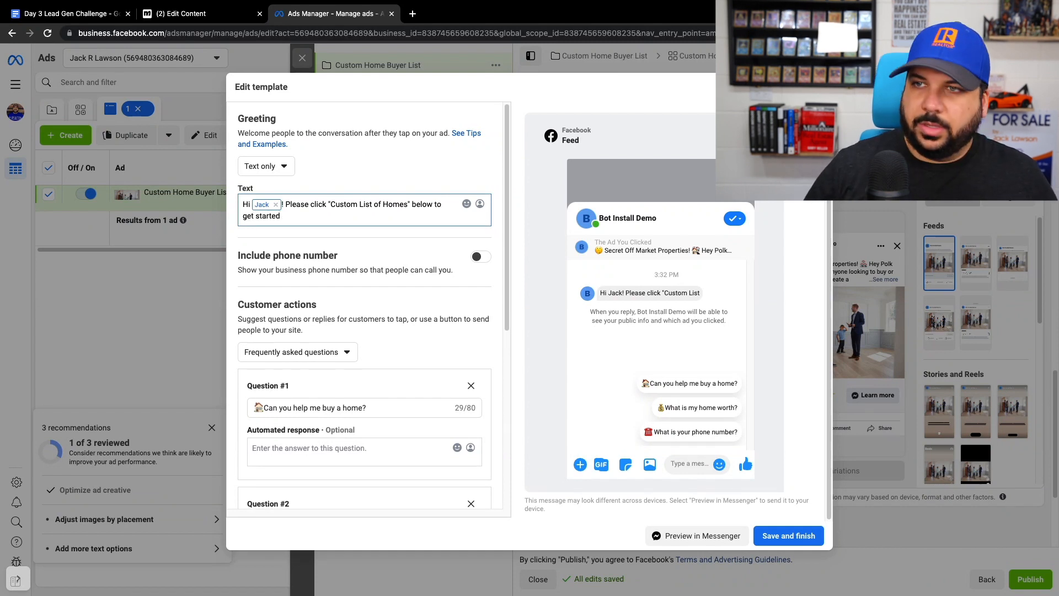
type(".")
- Add the 👇 emoji at the end of the greeting text
left_click(466, 204)
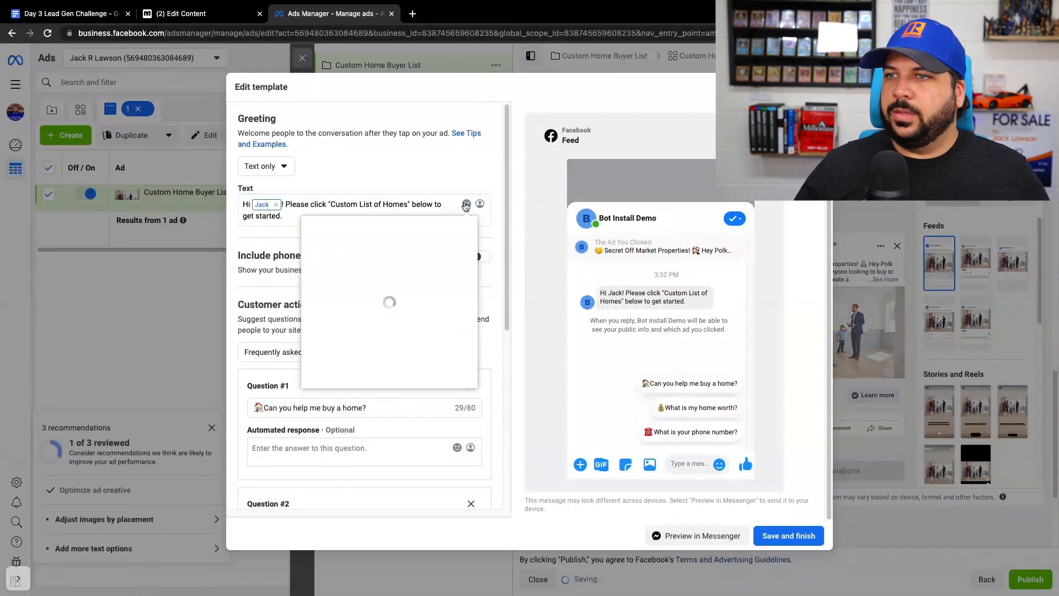
left_click(312, 243)
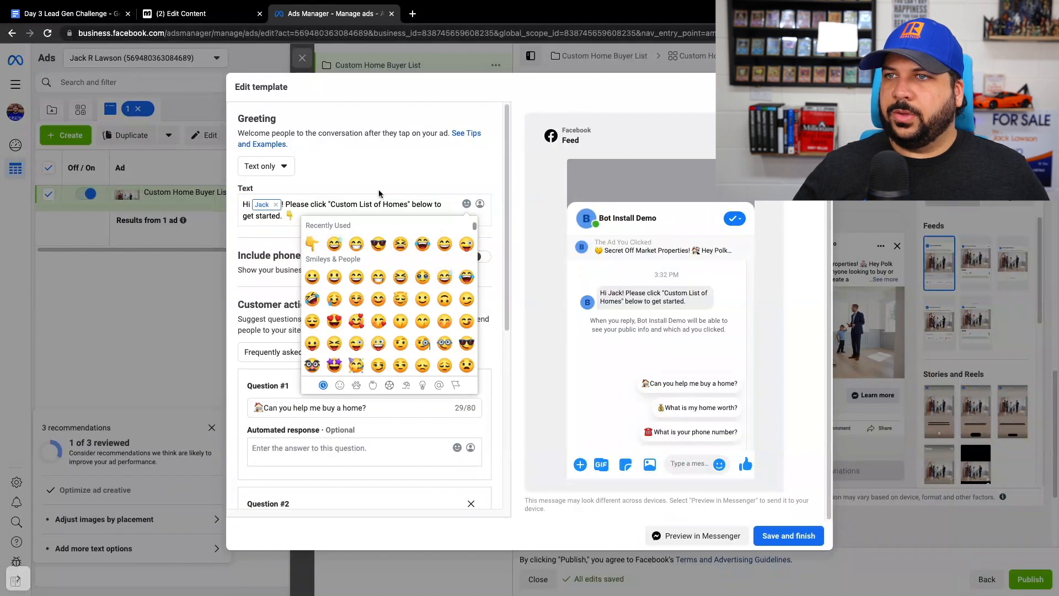
left_click(417, 190)
- Remove the home-buying and home-worth questions and replace the remaining phone number question with "Custom List of Homes" copied from the greeting
scroll(426, 353, "down", 1)
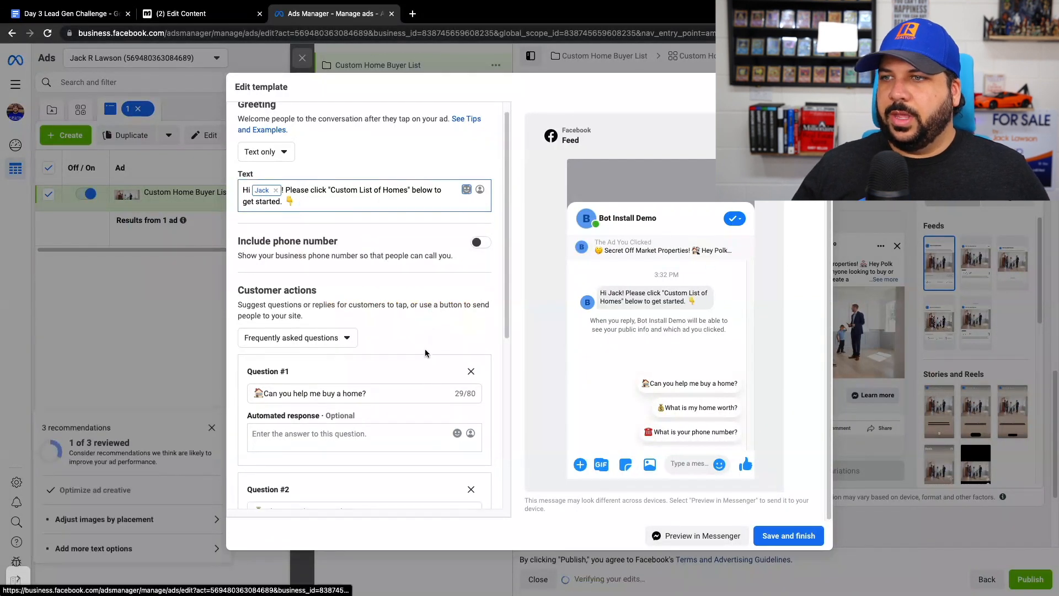
left_click(469, 370)
left_click(470, 370)
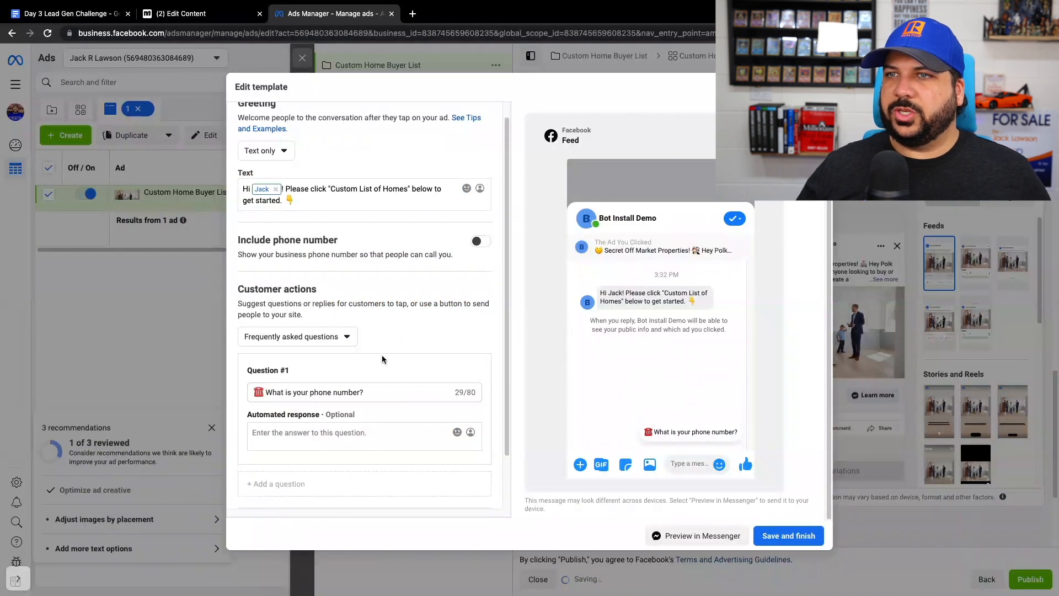
left_click_drag(330, 189, 408, 188)
key("super+c")
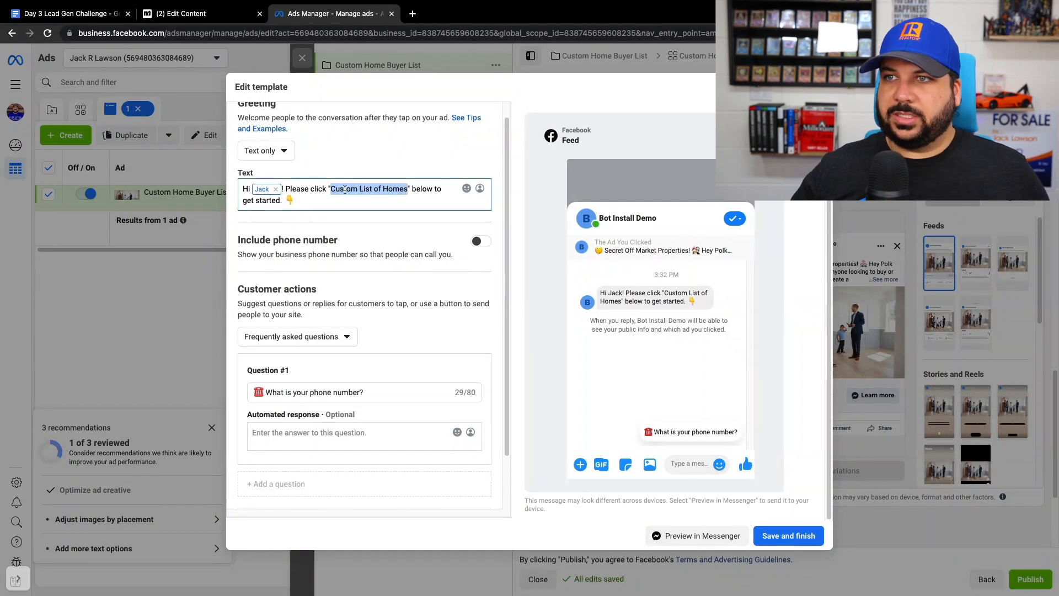
left_click_drag(371, 394, 251, 396)
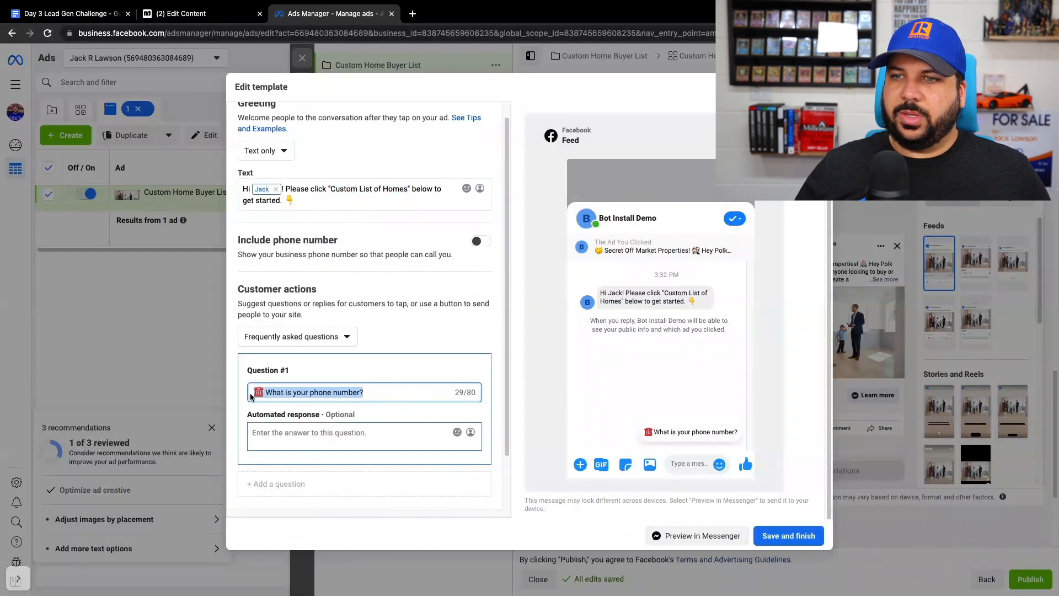
key("BackSpace")
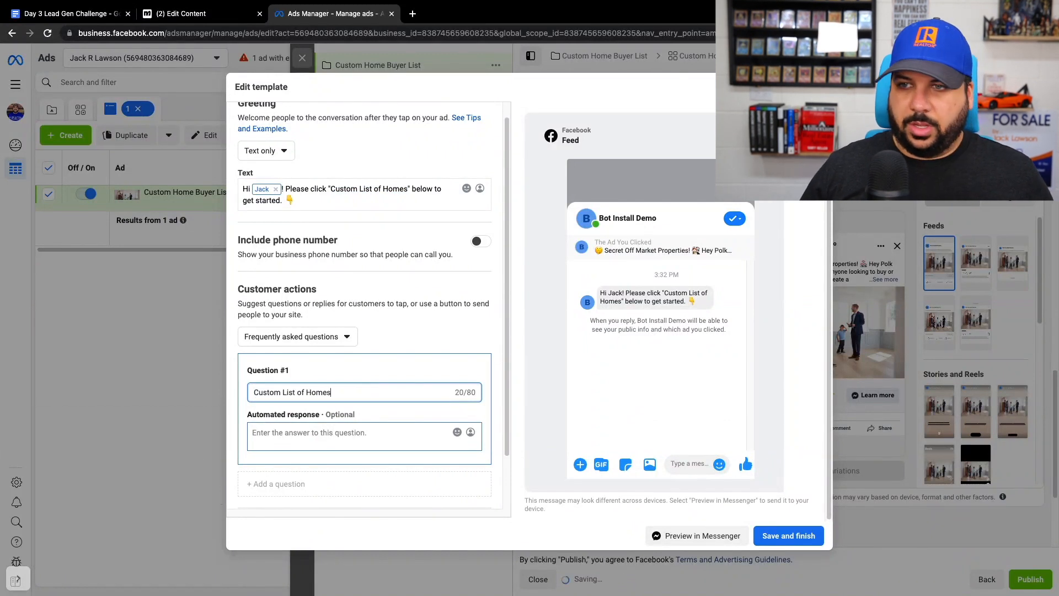
key("super+v")
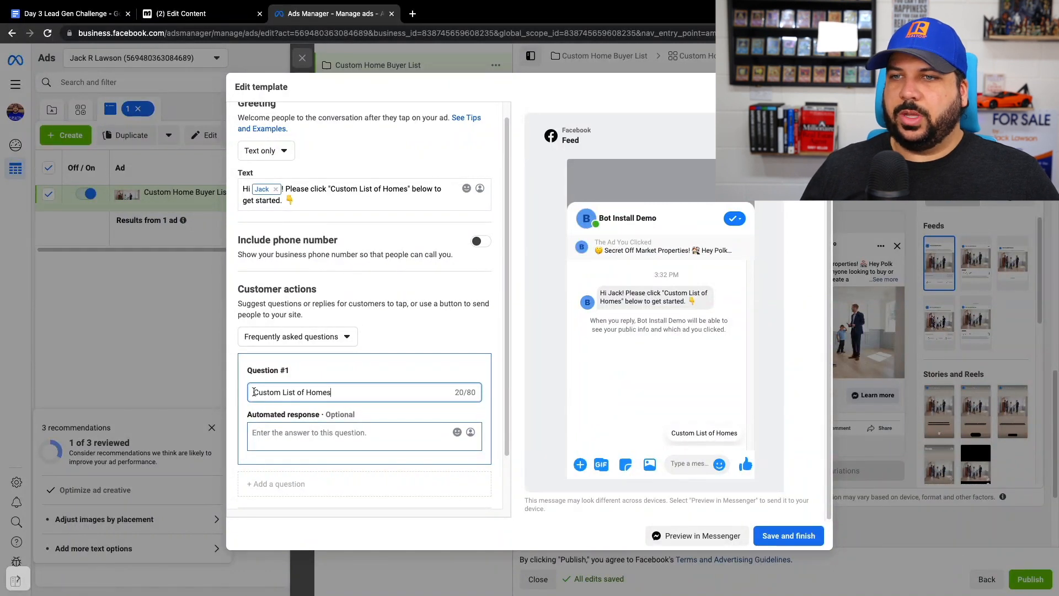
- Copy the full "Custom List of Homes" text from Question #1
left_click_drag(254, 393, 336, 395)
right_click(318, 395)
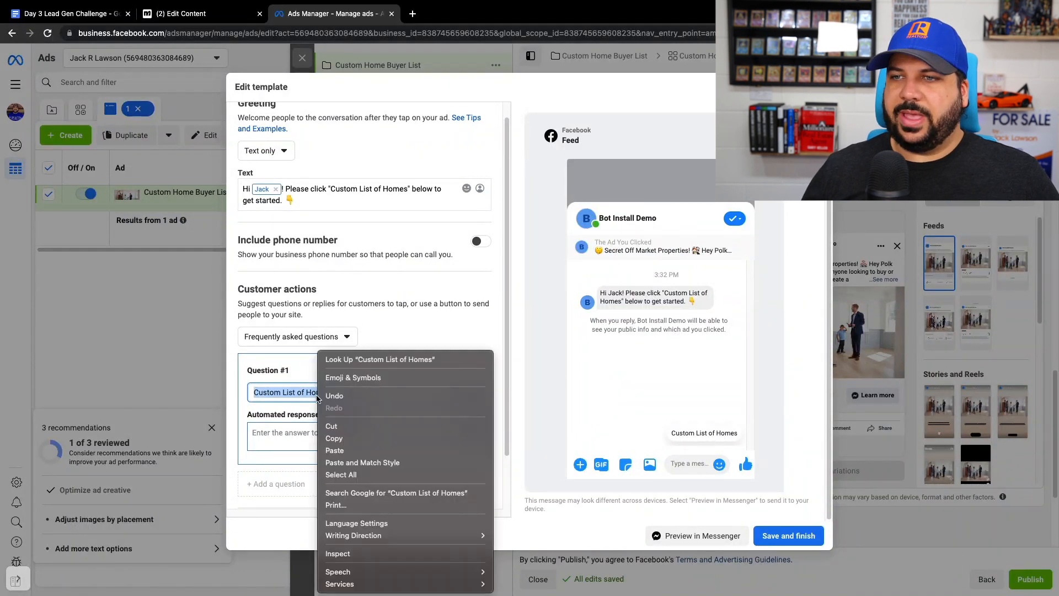
left_click(334, 437)
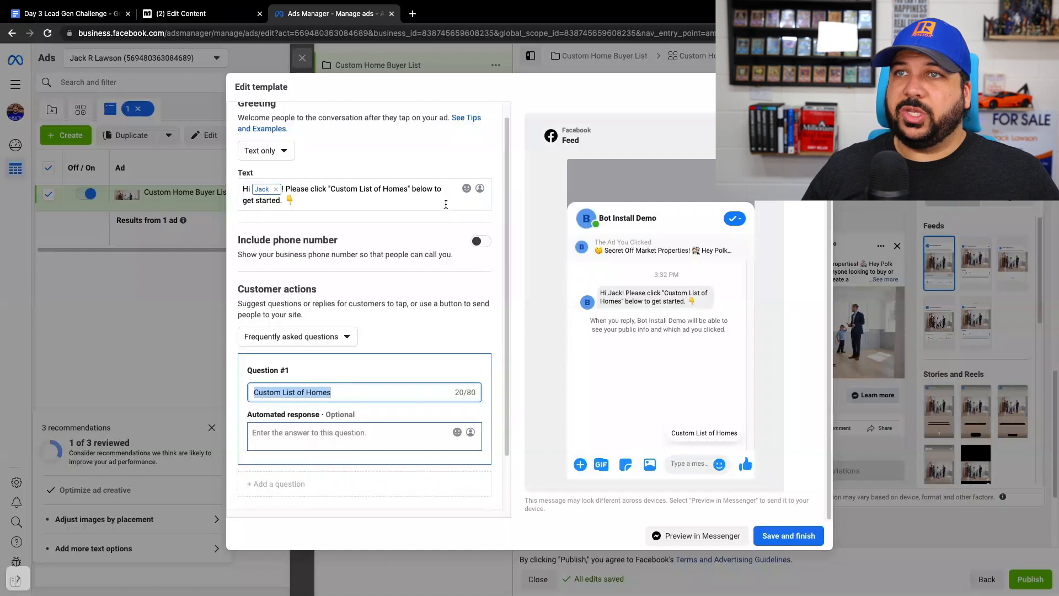
- Switch to Manychat and open the "Home Buyer List - FREE Lead Gen Challenge Flow" automation for editing
left_click(187, 14)
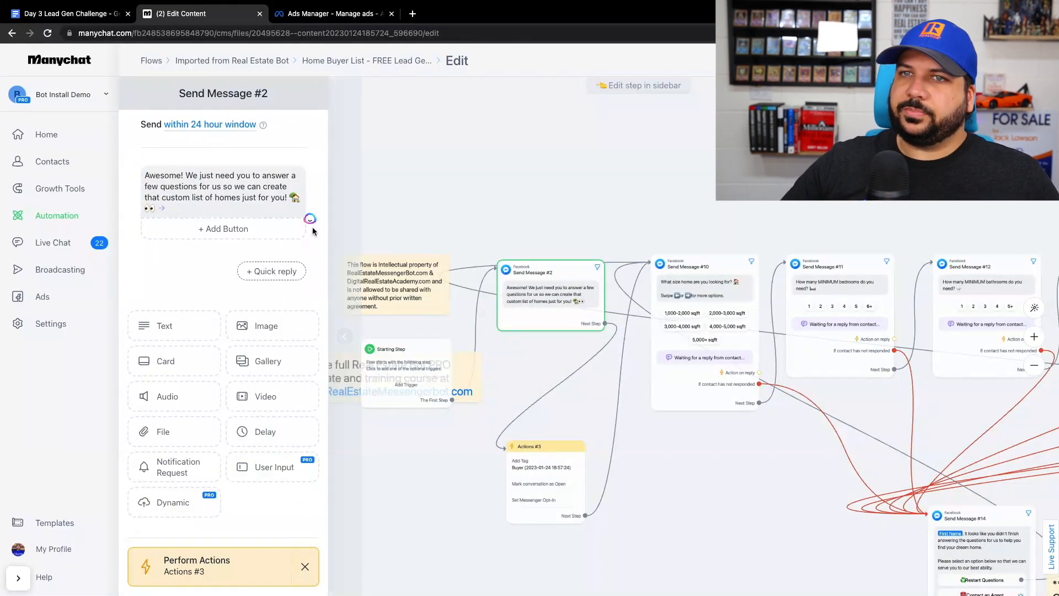
left_click(45, 220)
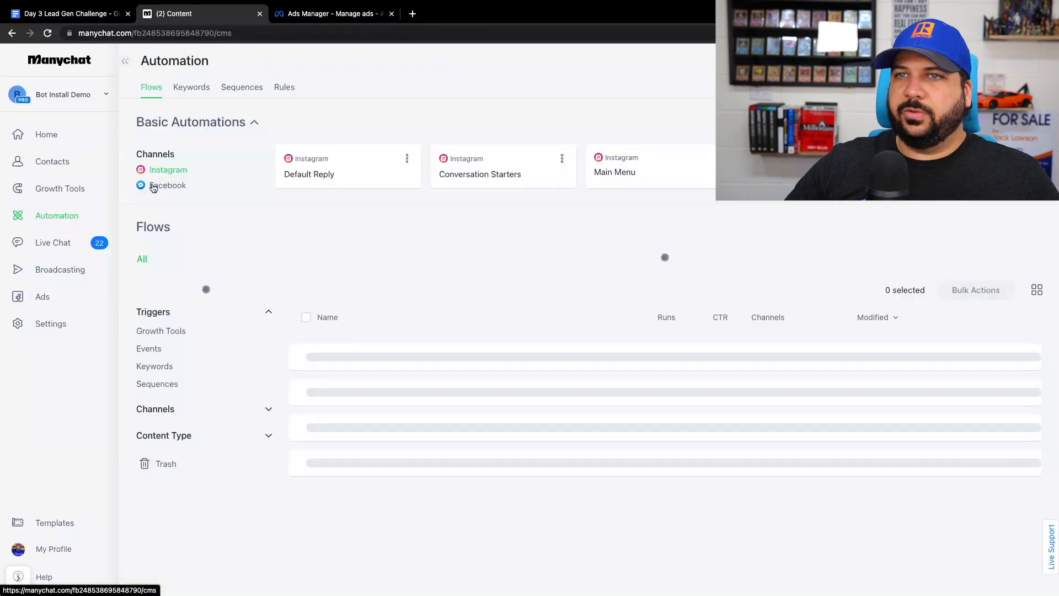
left_click(374, 268)
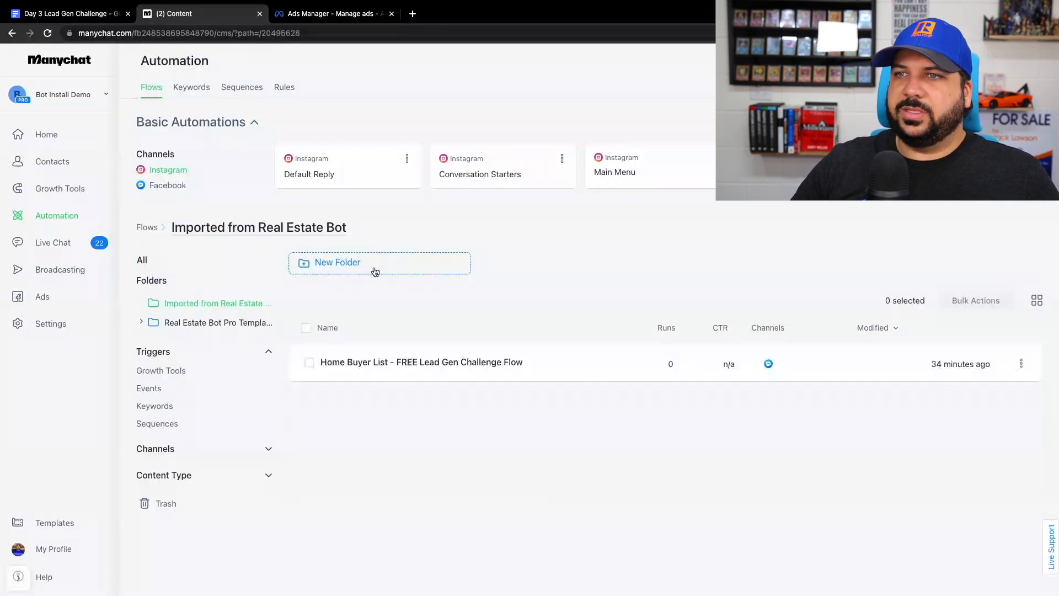
left_click(453, 370)
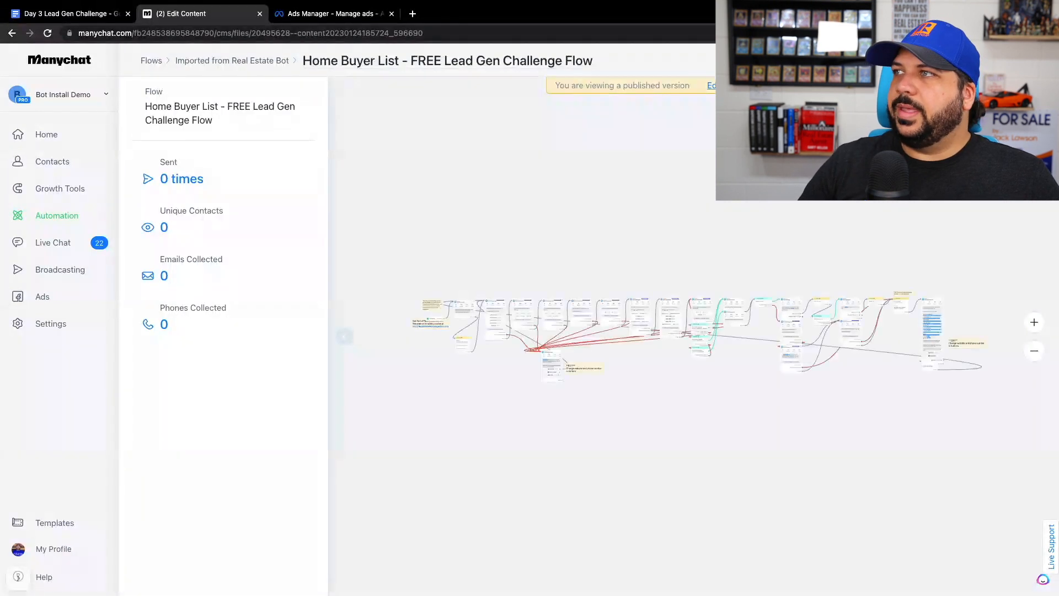
left_click(723, 86)
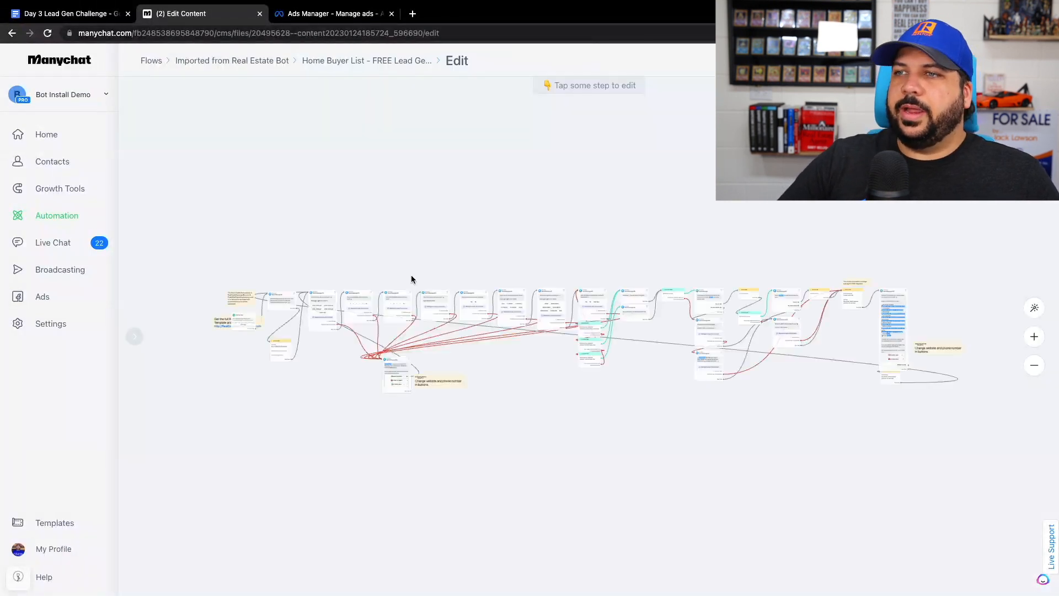
- Move the Starting Step block above the yellow notes and add a Facebook Keyword trigger to it
scroll(205, 311, "up", 5)
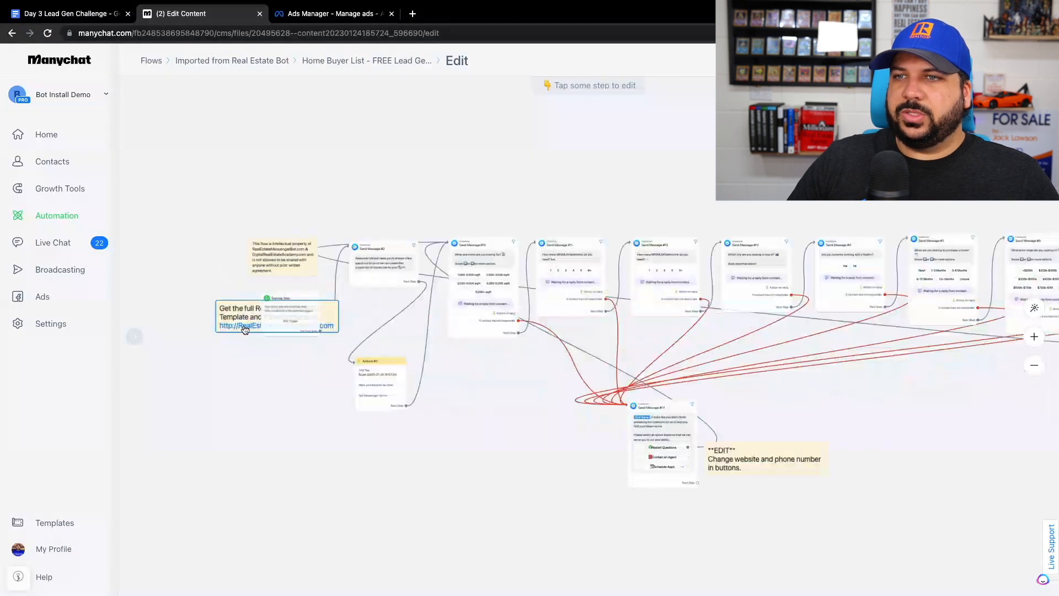
left_click_drag(289, 309, 310, 176)
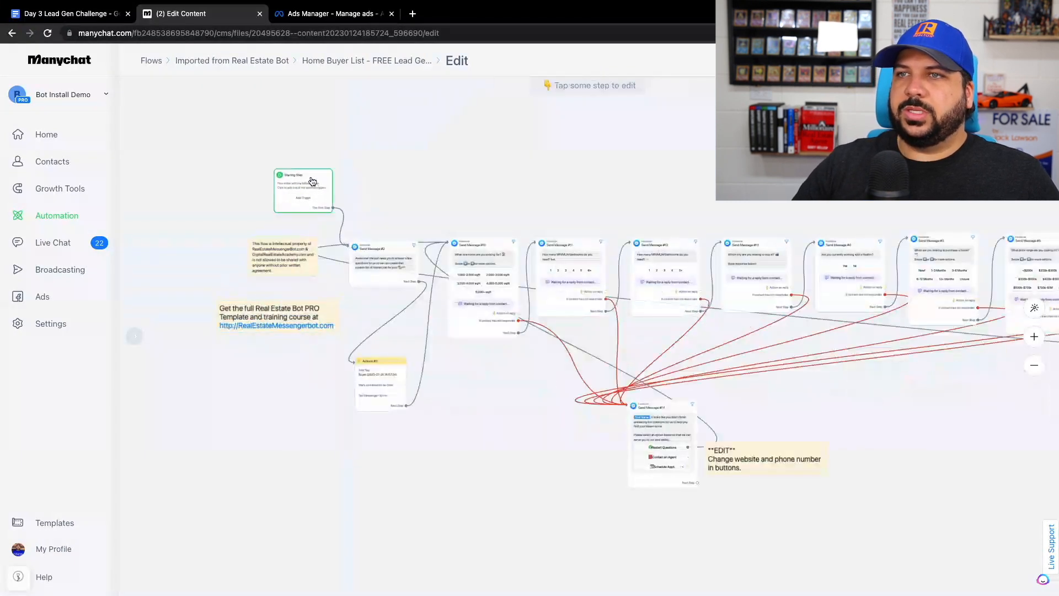
scroll(292, 171, "up", 5)
left_click_drag(455, 188, 454, 234)
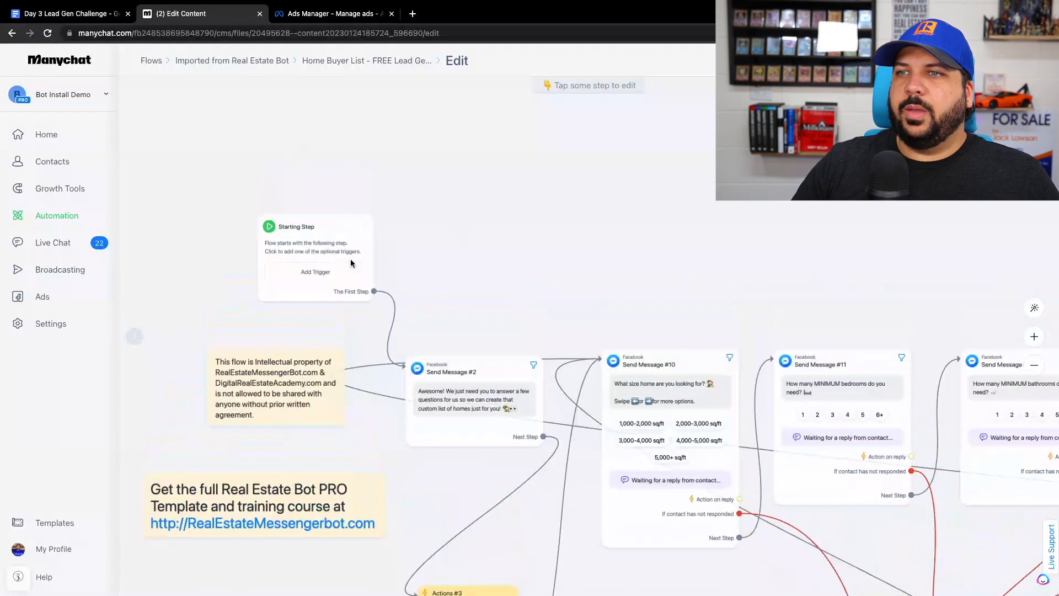
left_click(319, 274)
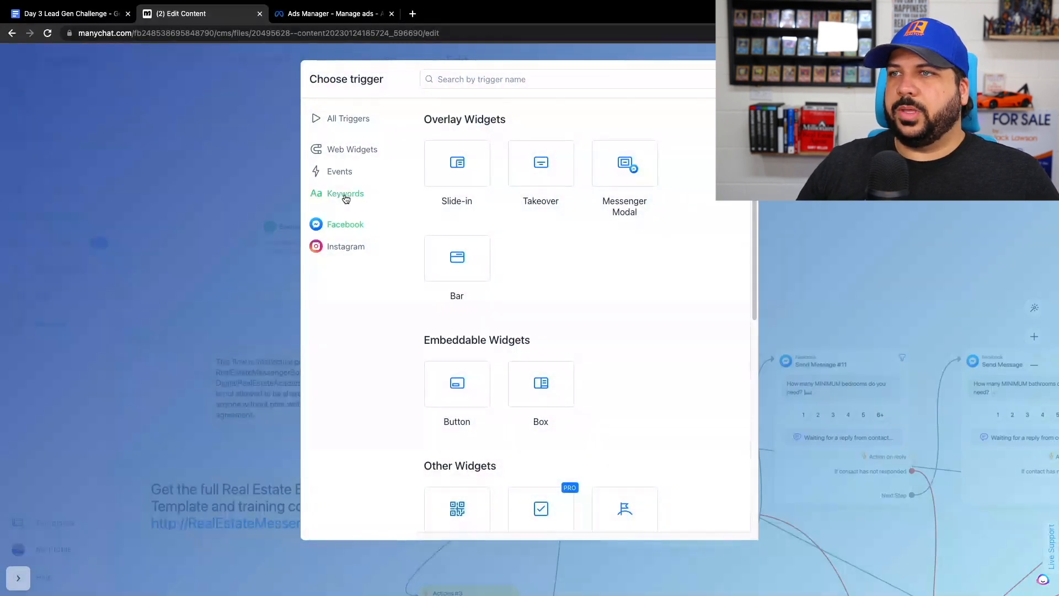
left_click(345, 194)
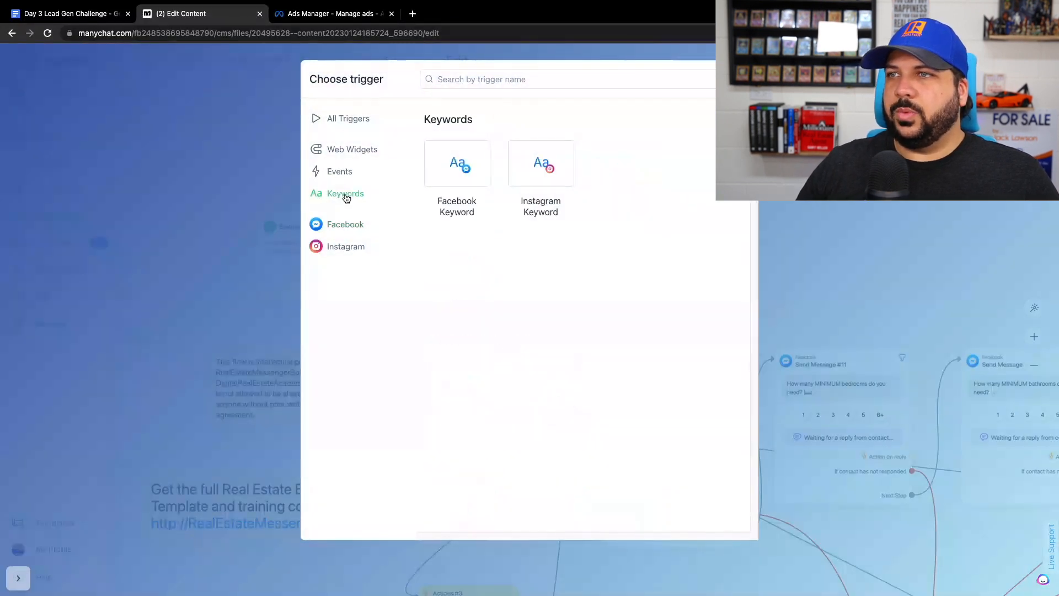
left_click(465, 173)
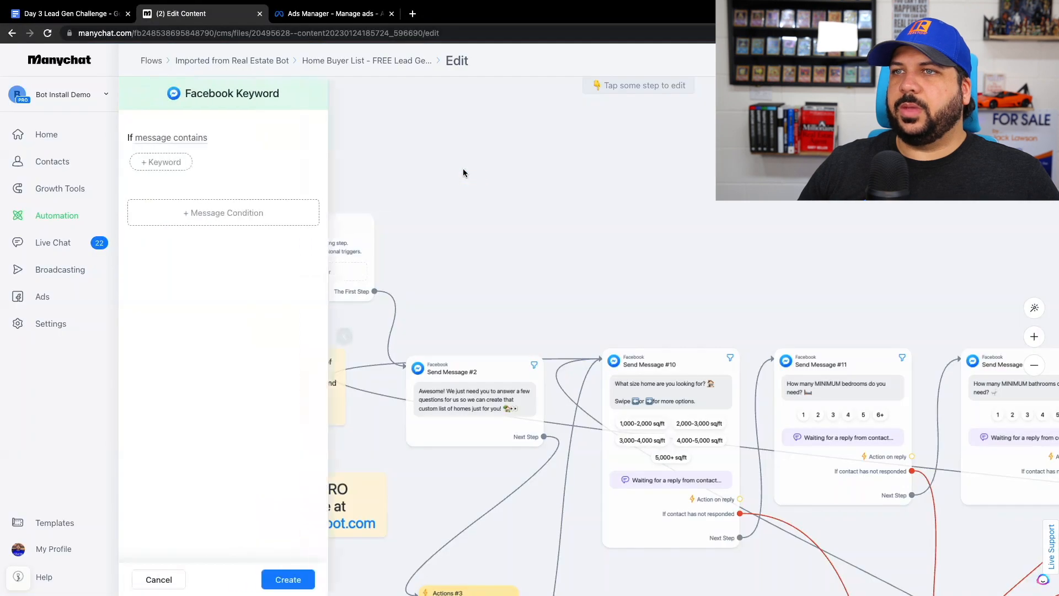
- Set the keyword condition to "Message is" with the keyword "Custom List of Homes" and create the trigger
left_click(147, 143)
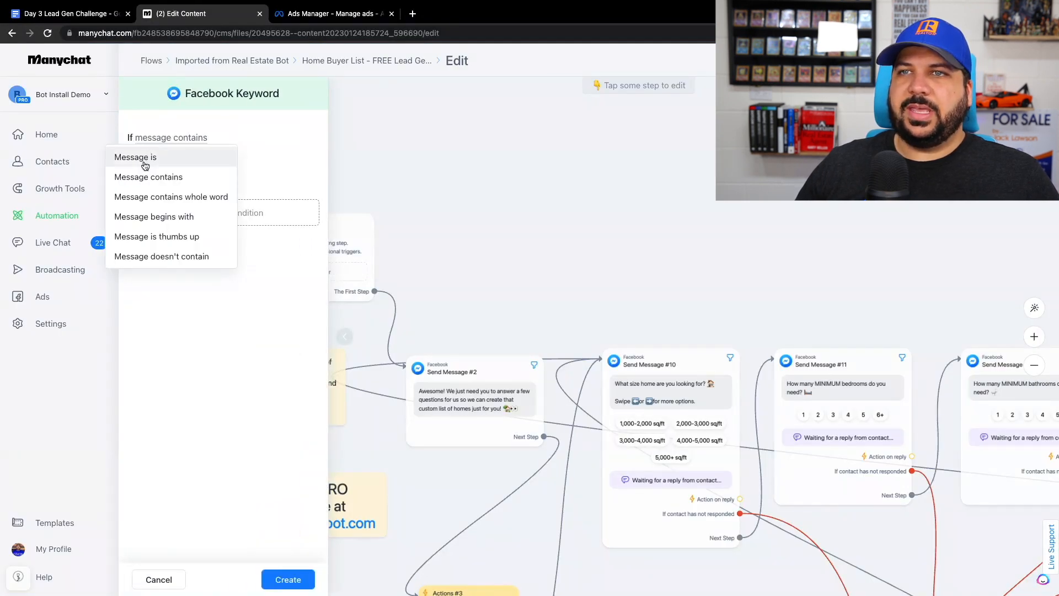
left_click(145, 160)
left_click(159, 165)
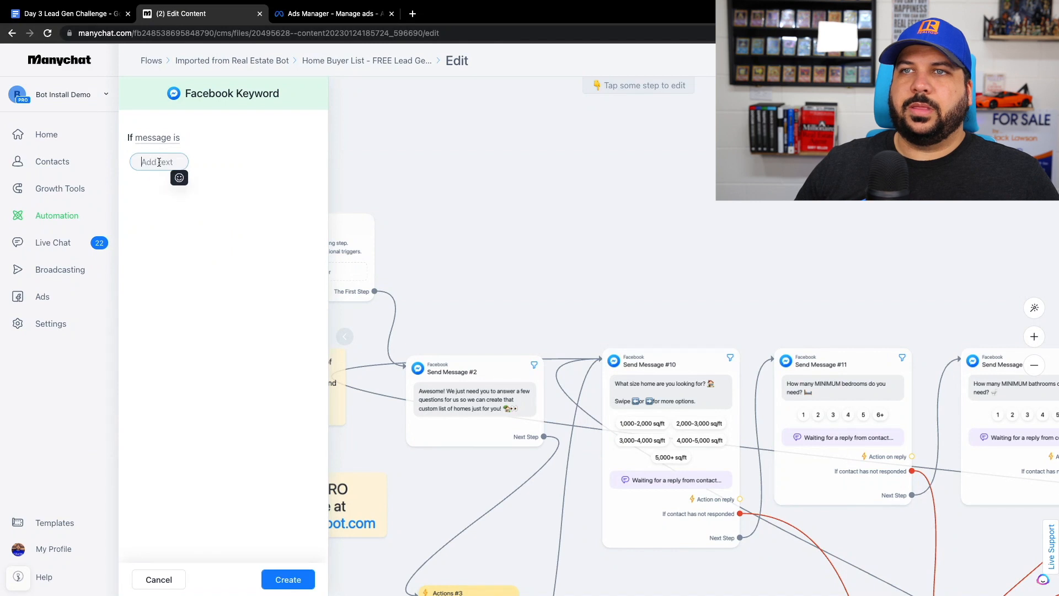
key("ctrl+v")
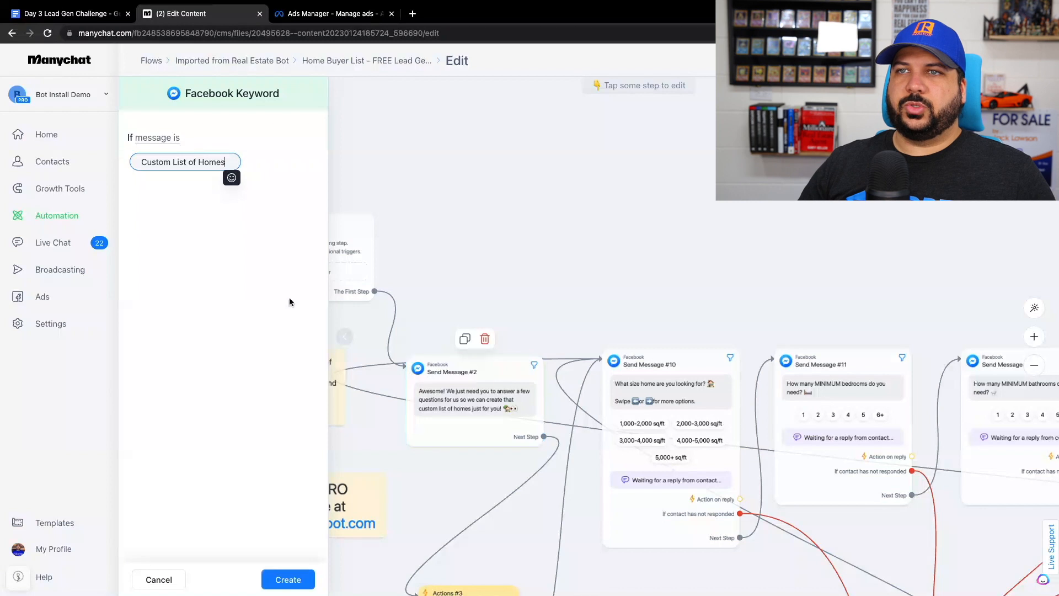
left_click(208, 247)
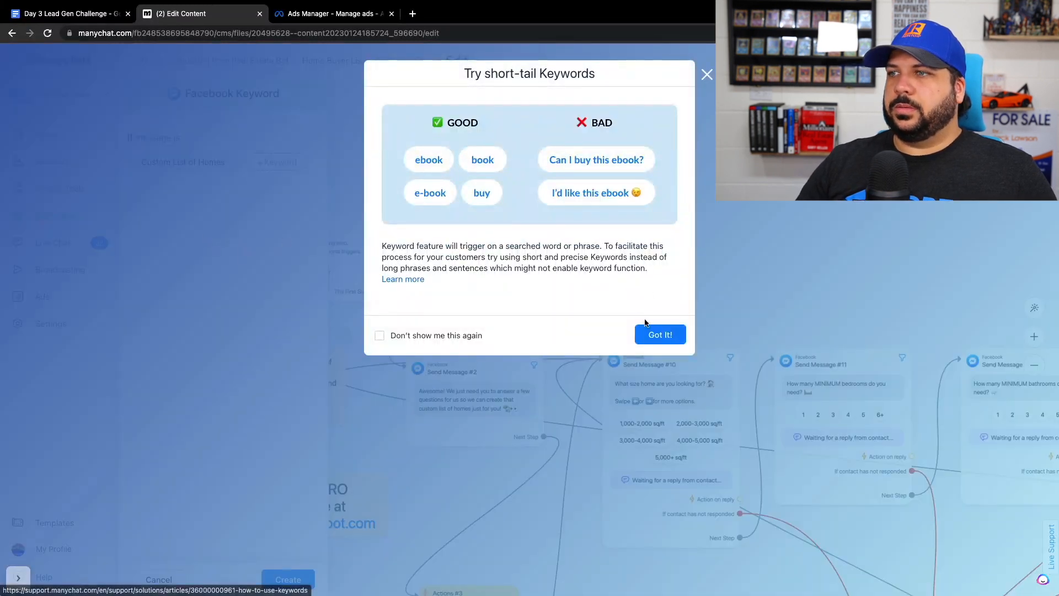
left_click(666, 333)
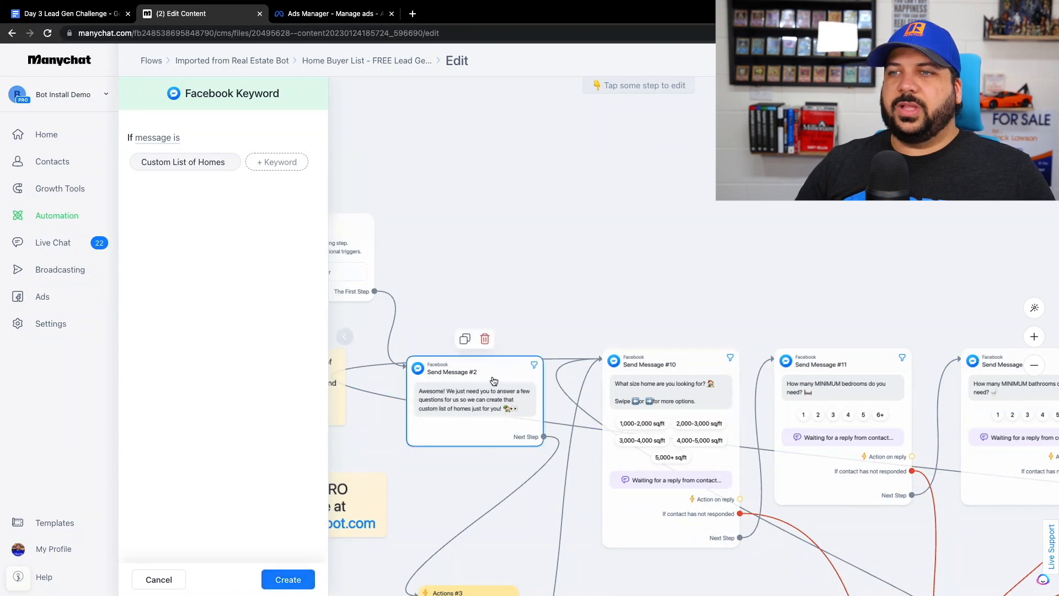
left_click(289, 580)
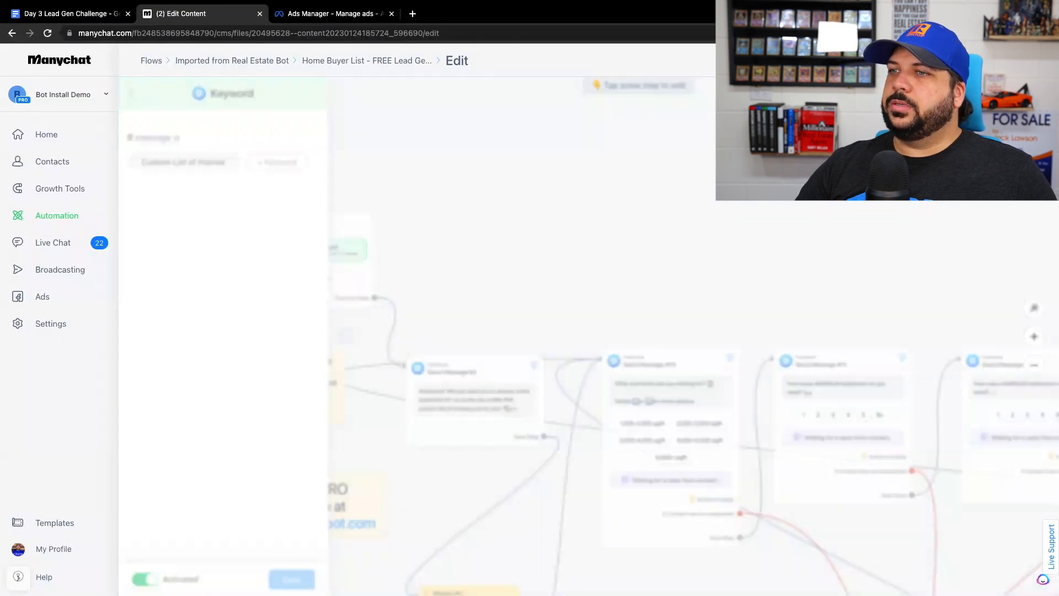
left_click_drag(554, 231, 634, 233)
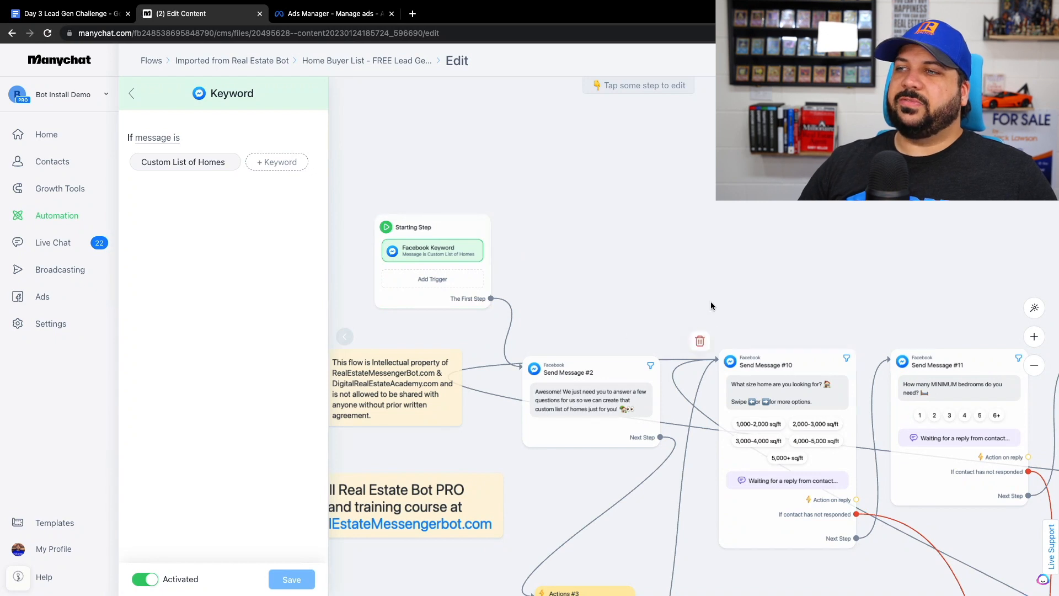
left_click_drag(709, 291, 614, 271)
- Switch to Ads Manager, name the saved message template "Custom List of Homes", and save and finish the template
left_click(307, 13)
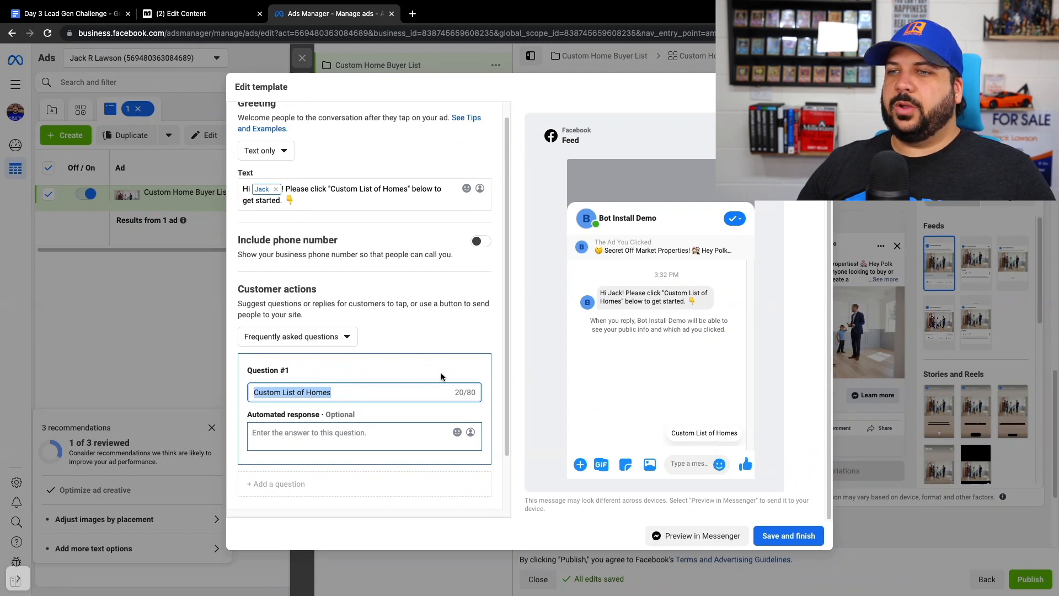
scroll(441, 378, "down", 2)
left_click_drag(369, 490, 205, 491)
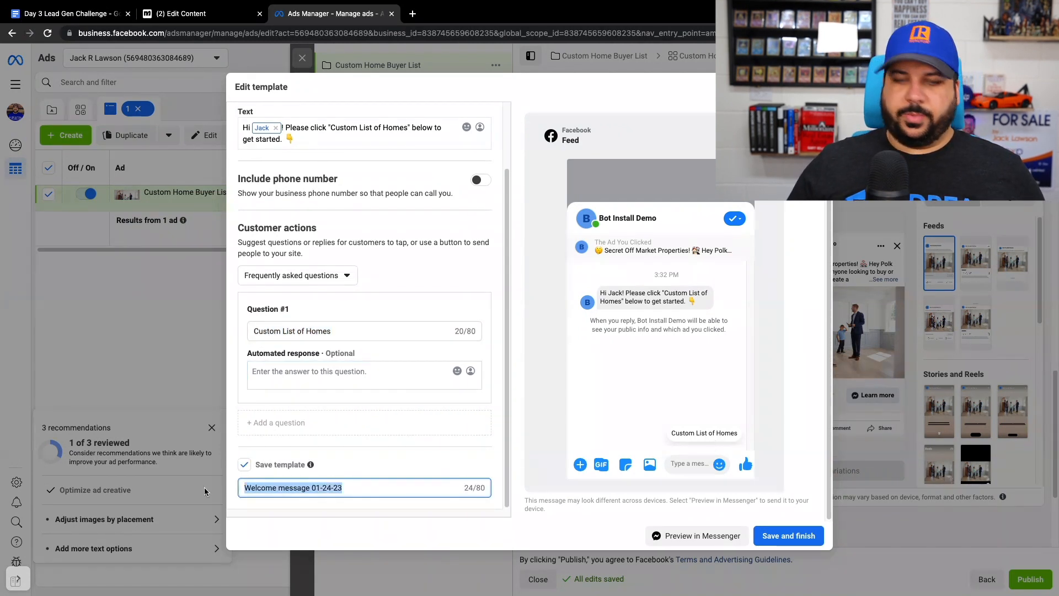
type("Custom List of Homes")
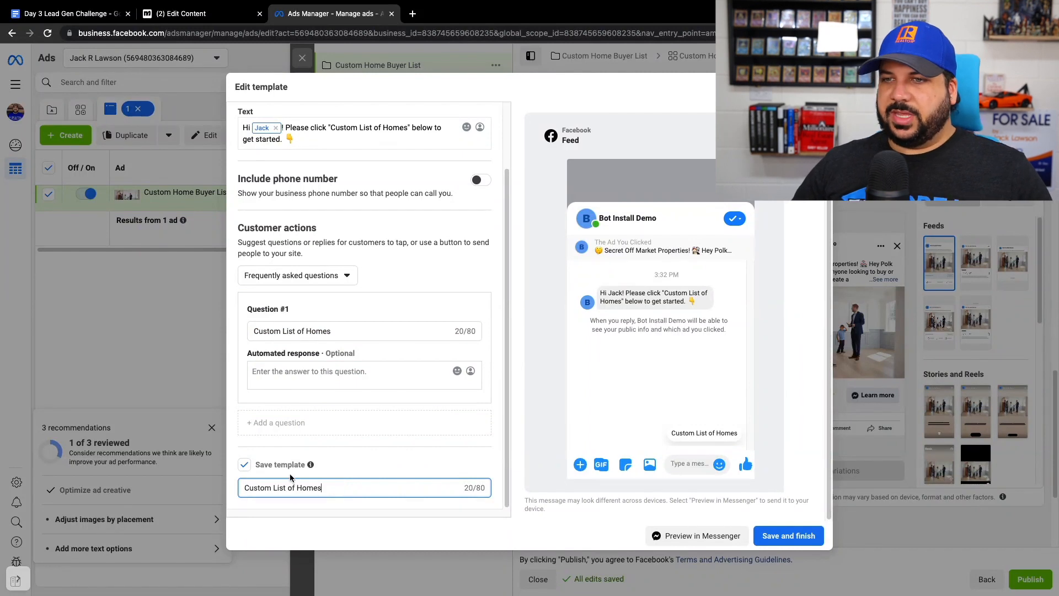
left_click(789, 535)
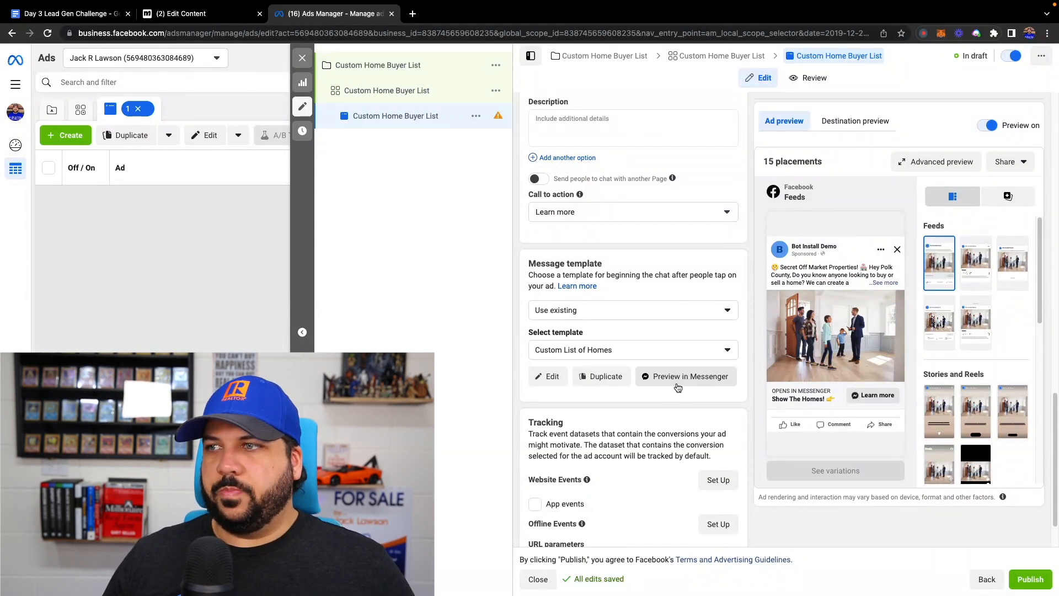
- Publish the "Custom Home Buyer List" ad from Ads Manager and close its editor
left_click(199, 13)
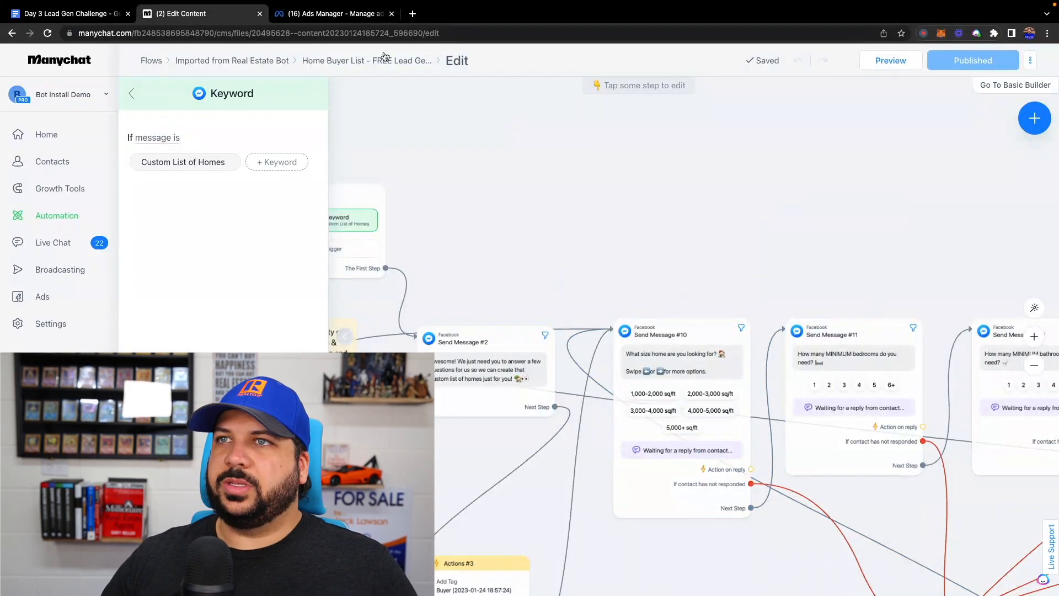
left_click(331, 15)
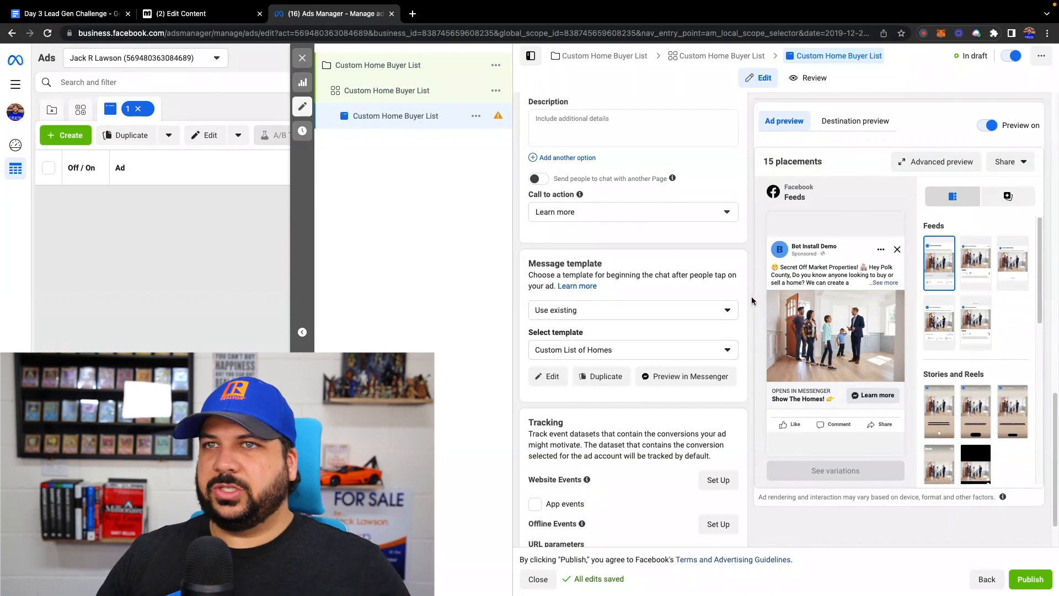
scroll(836, 342, "down", 1)
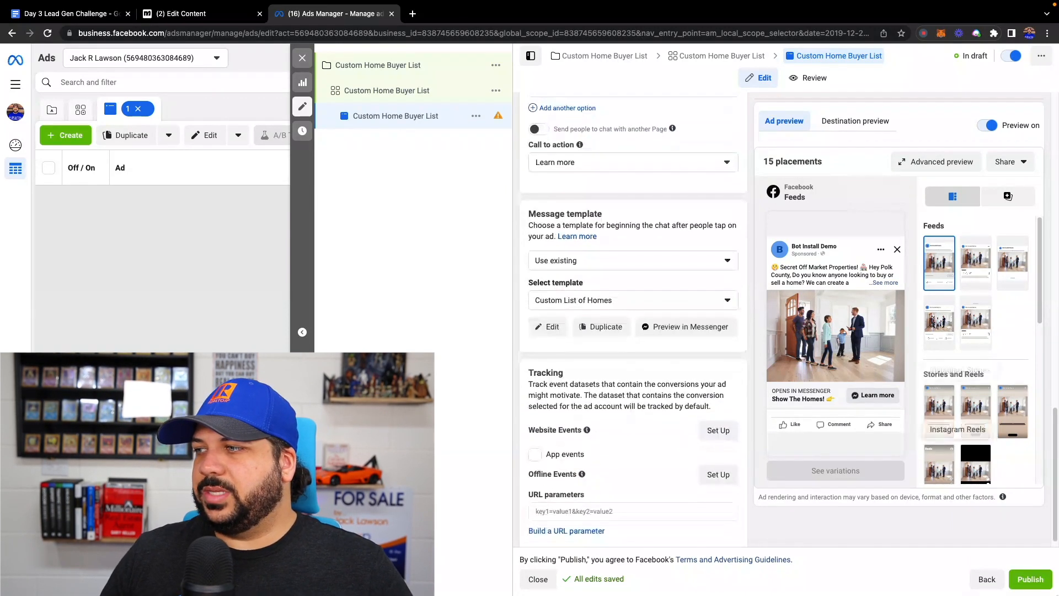
left_click(1029, 579)
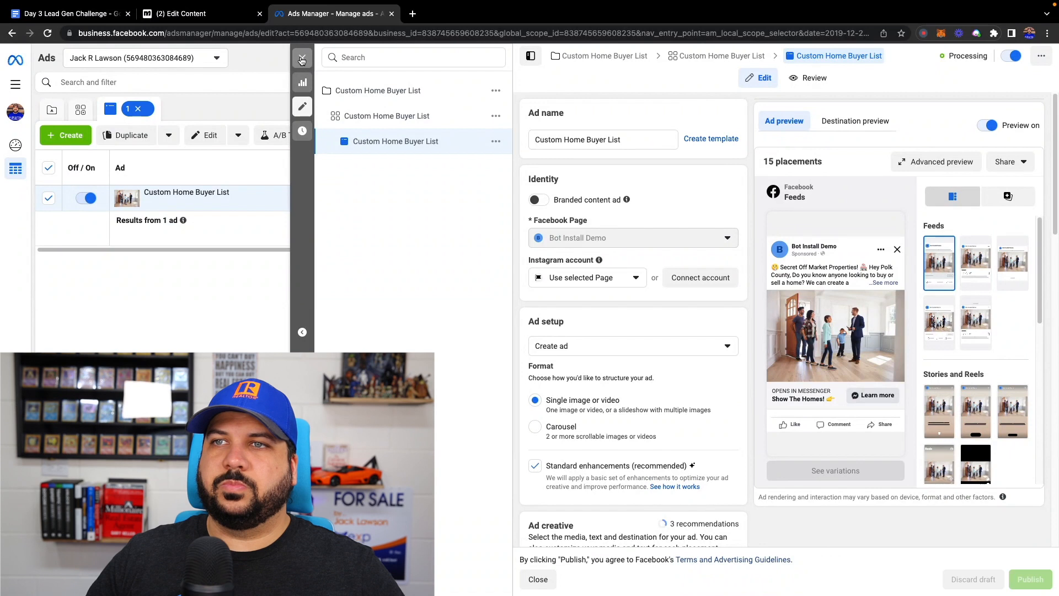
left_click(302, 59)
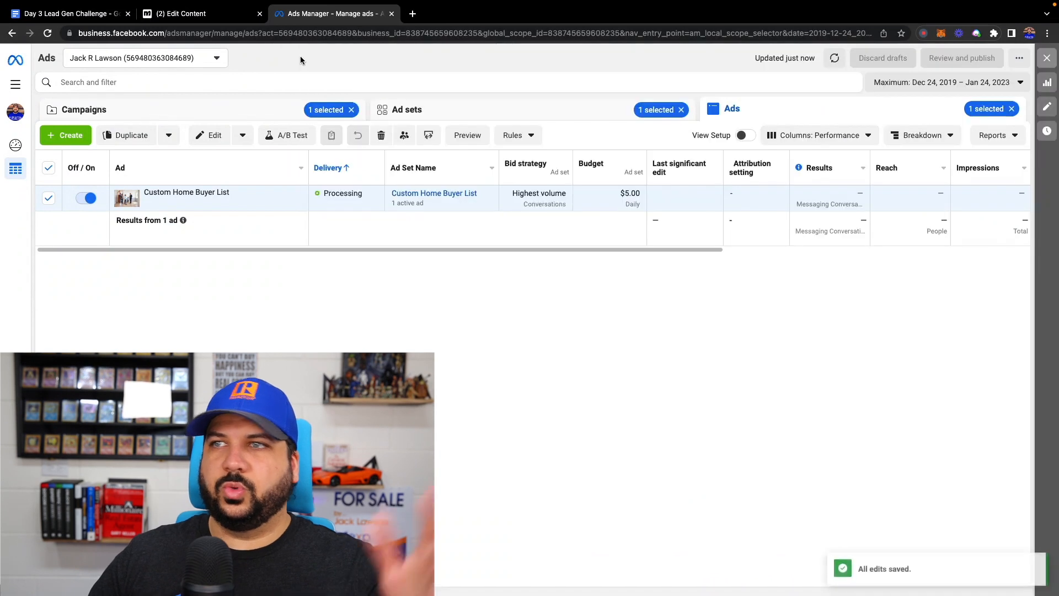
- Turn off the "Custom Home Buyer List" campaign at the campaign level
left_click(228, 111)
mouse_move(144, 196)
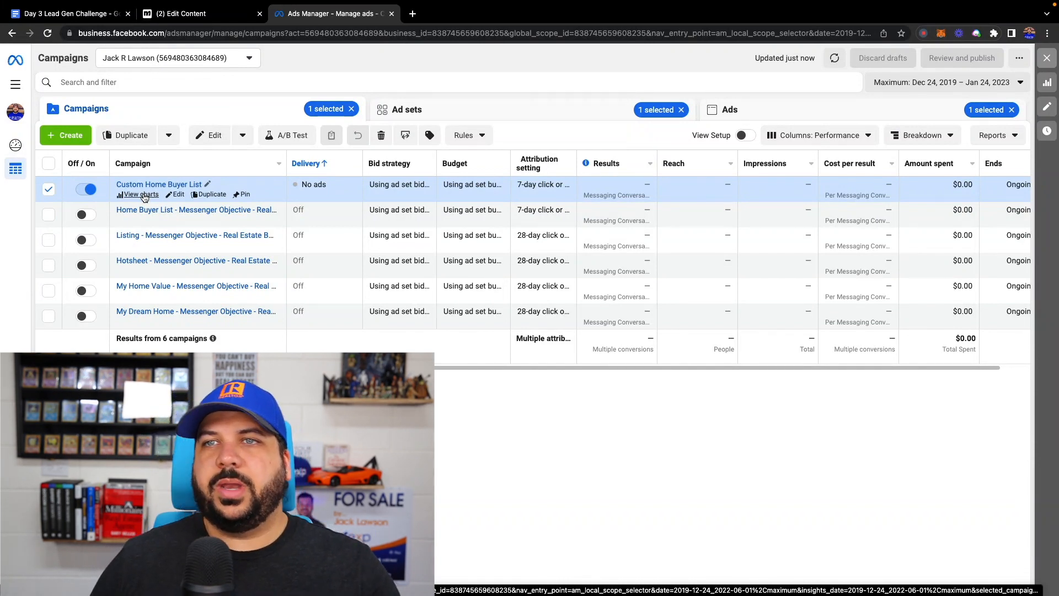
left_click(84, 190)
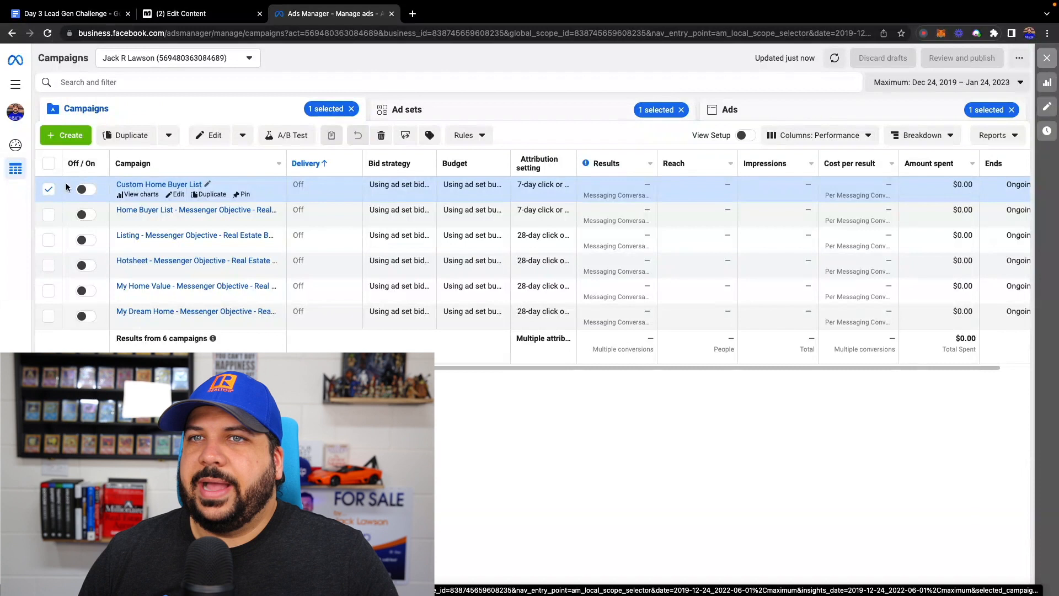
- Duplicate the "Custom Home Buyer List" ad set within its campaign
left_click(423, 112)
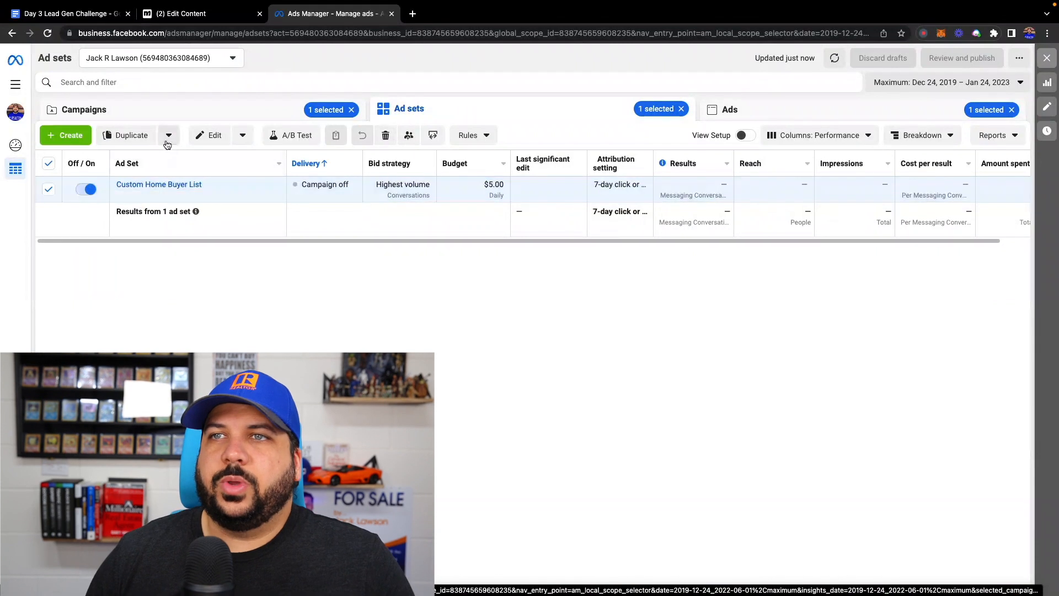
left_click(168, 137)
left_click(117, 187)
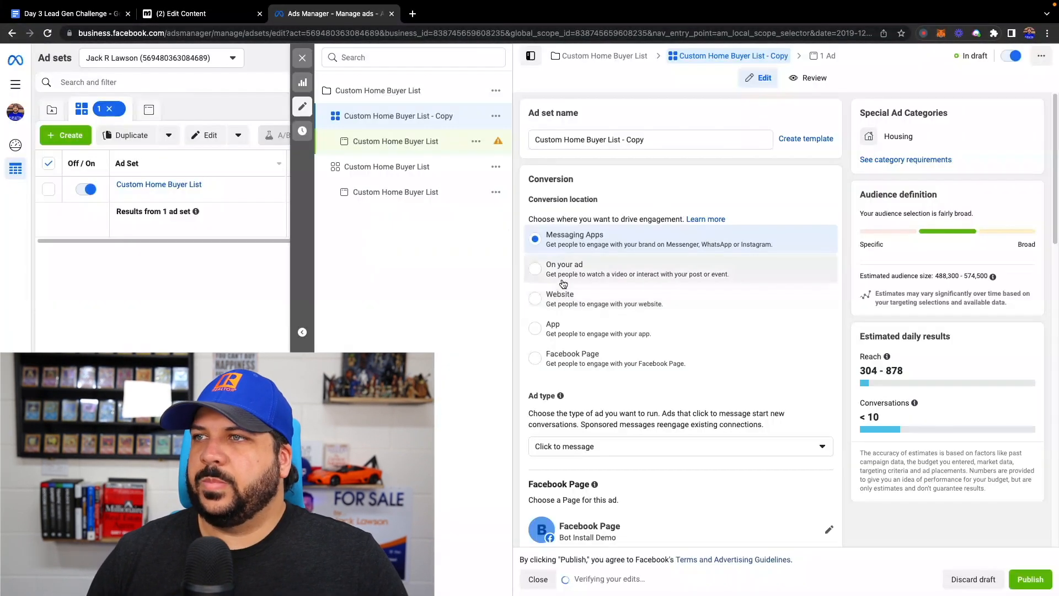
- Rename the duplicated ad set as "Image 2 - Custom Home Buyer List"
left_click(532, 141)
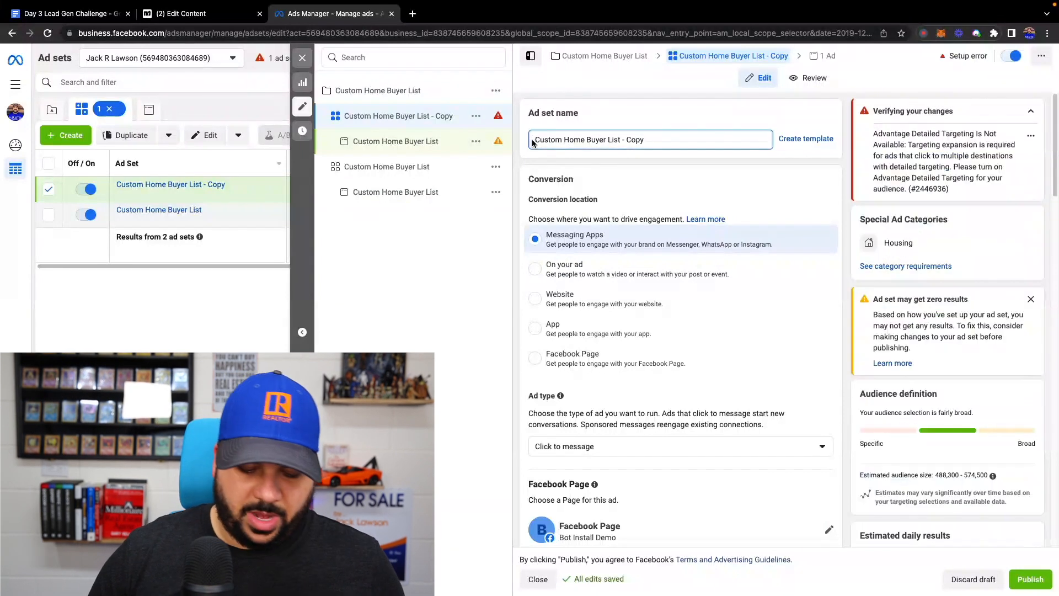
type("Image 2 -")
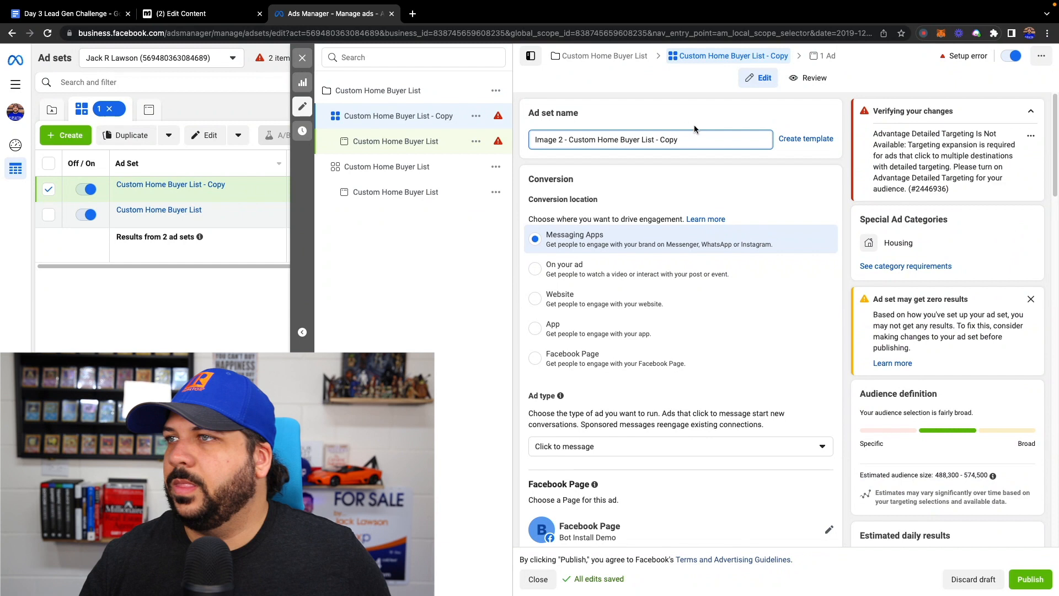
left_click_drag(680, 140, 655, 140)
key("BackSpace")
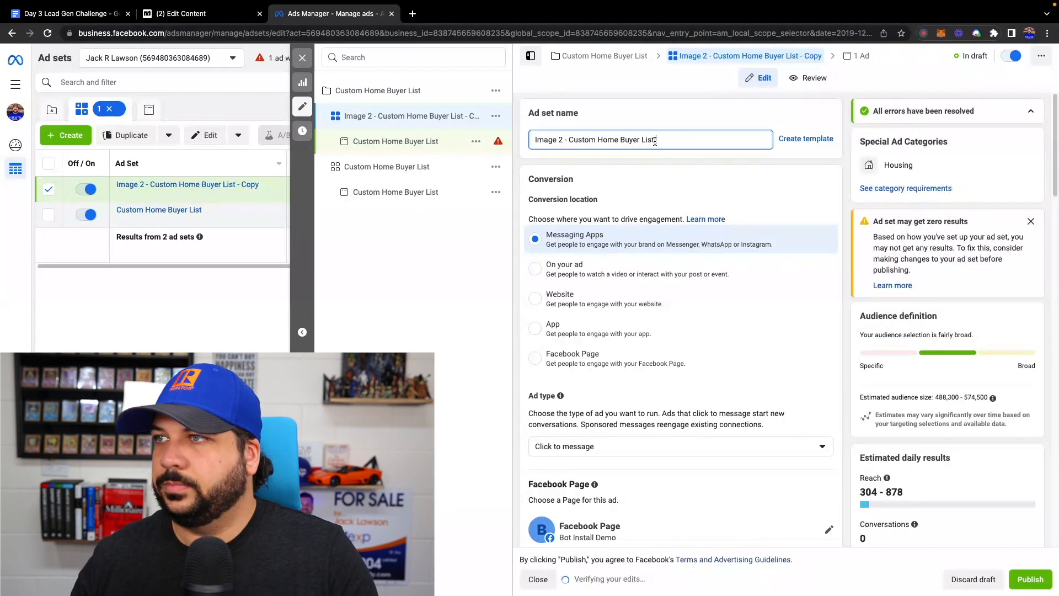
- Open the ad inside the duplicated ad set and rename it "Image 2 - Custom Home Buyer List"
left_click(389, 141)
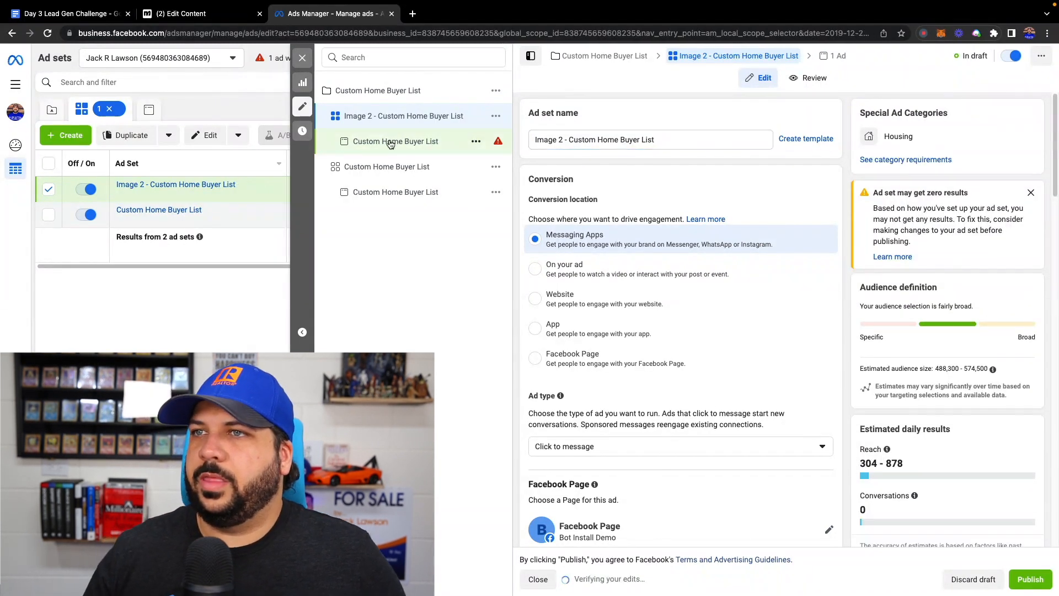
left_click(533, 140)
type("Image 2")
type(" -")
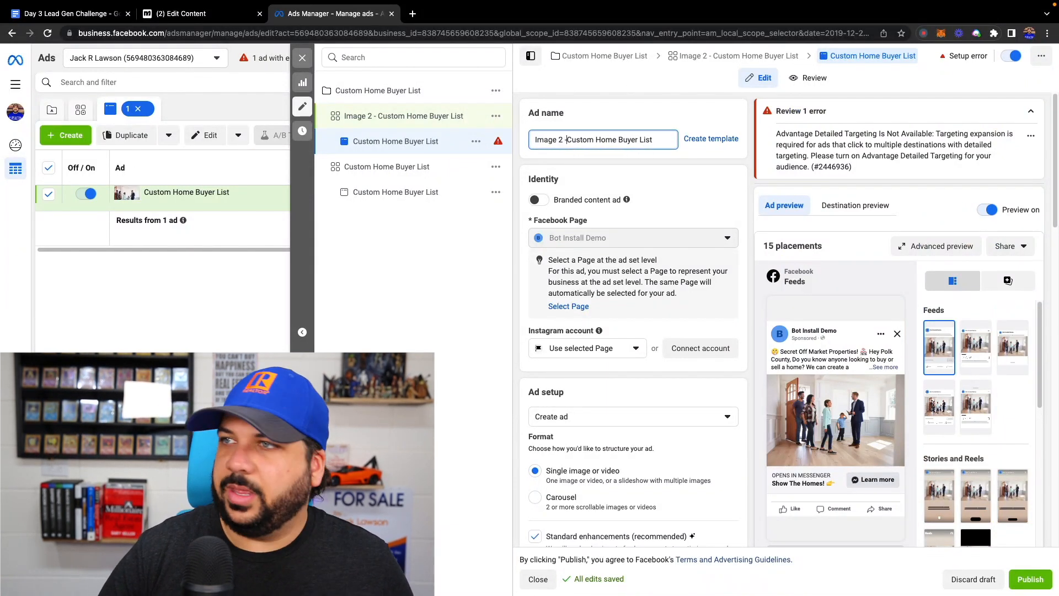
- Remove all media from the ad and select the suburban house with driveway image from the business creatives folder "Real Estate Marketing"
scroll(598, 206, "down", 7)
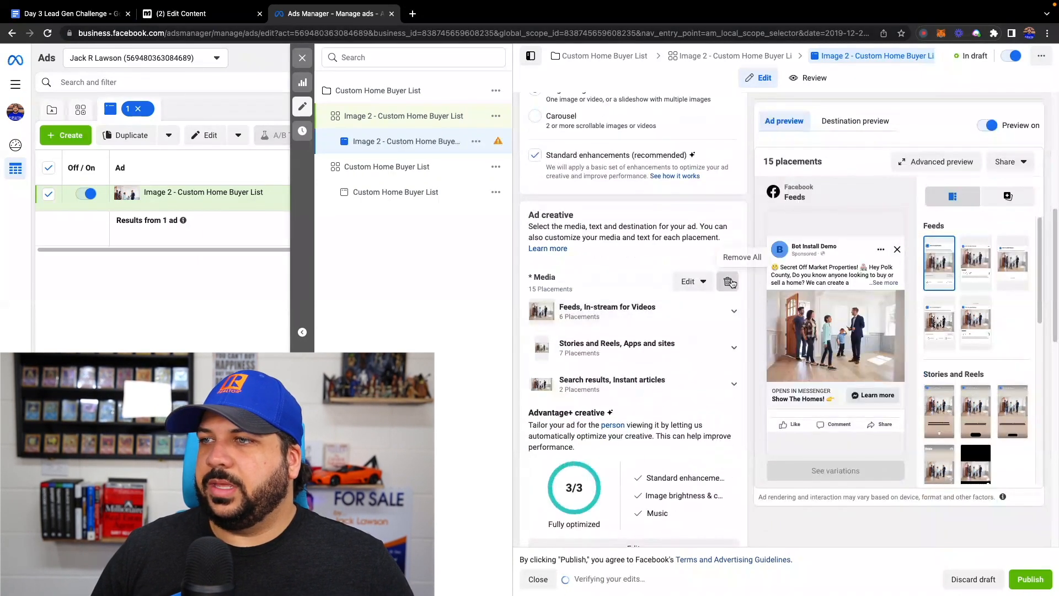
left_click(728, 281)
left_click(572, 301)
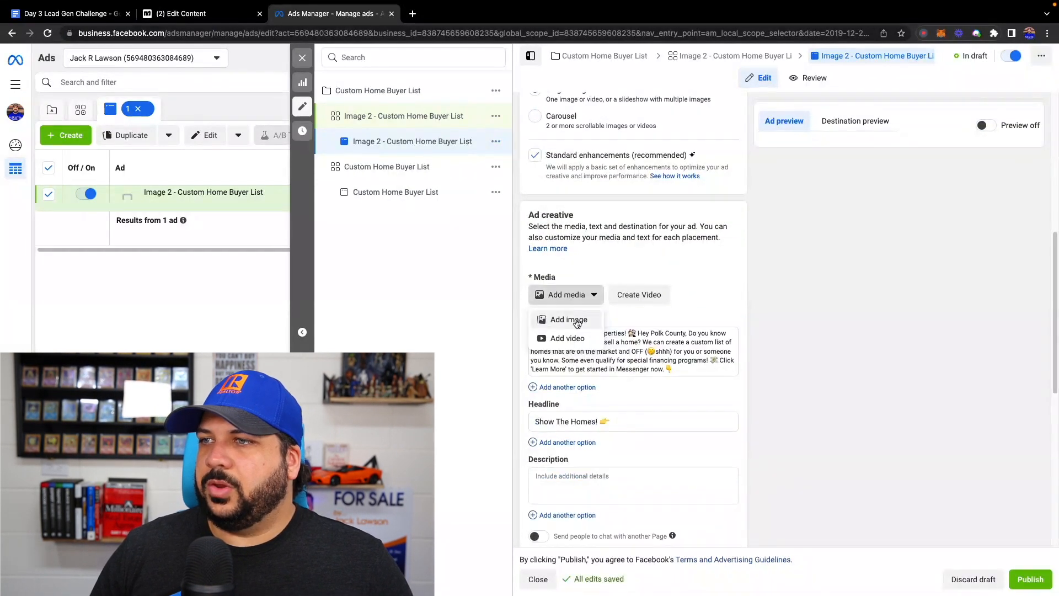
left_click(576, 320)
left_click(539, 143)
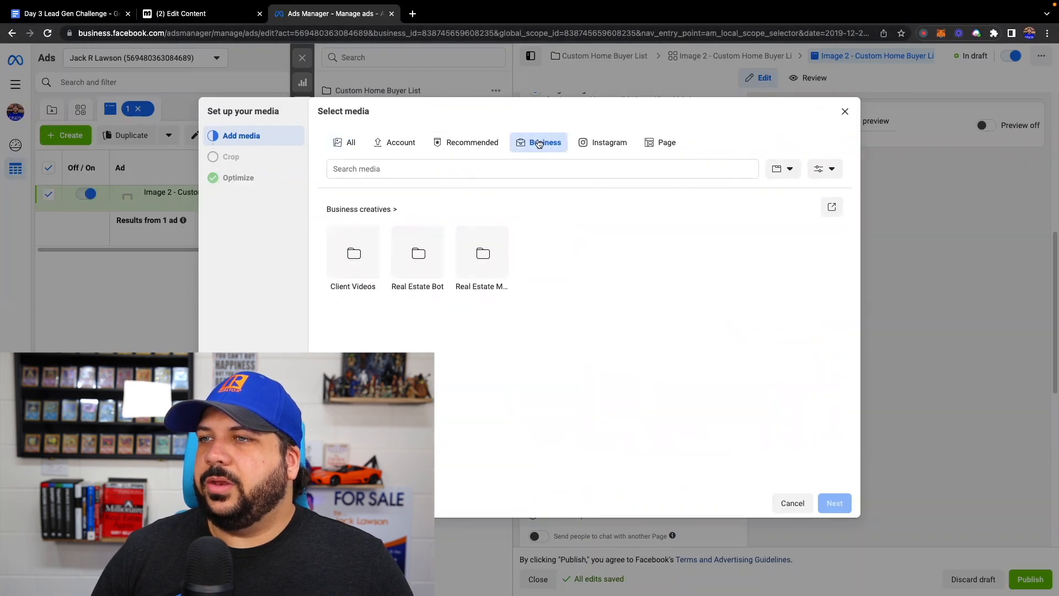
left_click(483, 254)
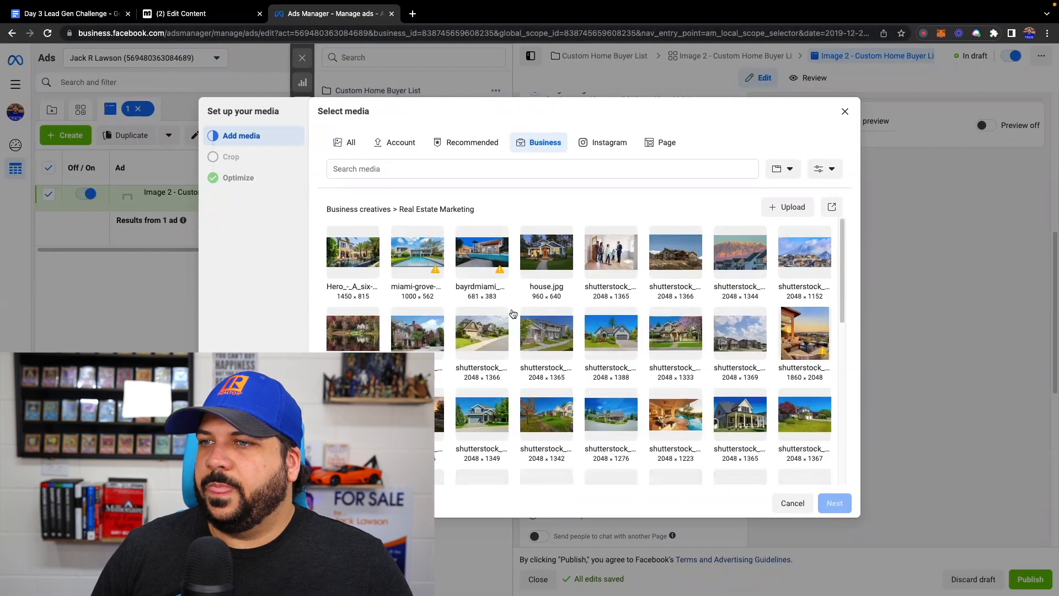
left_click(485, 342)
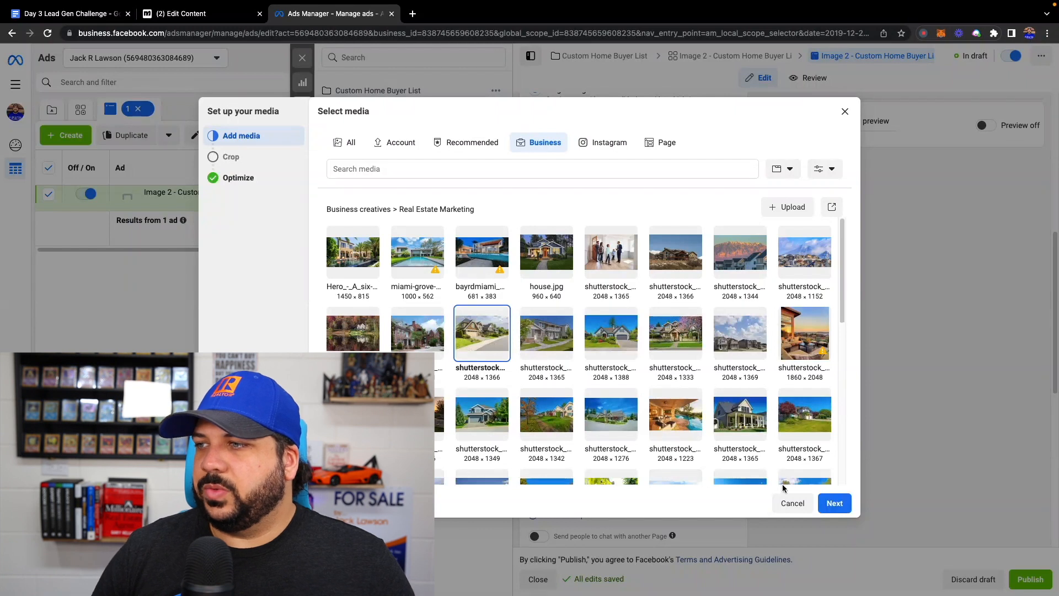
- Turn on all Advantage+ creative optimizations for the new image and finish the media setup
left_click(827, 502)
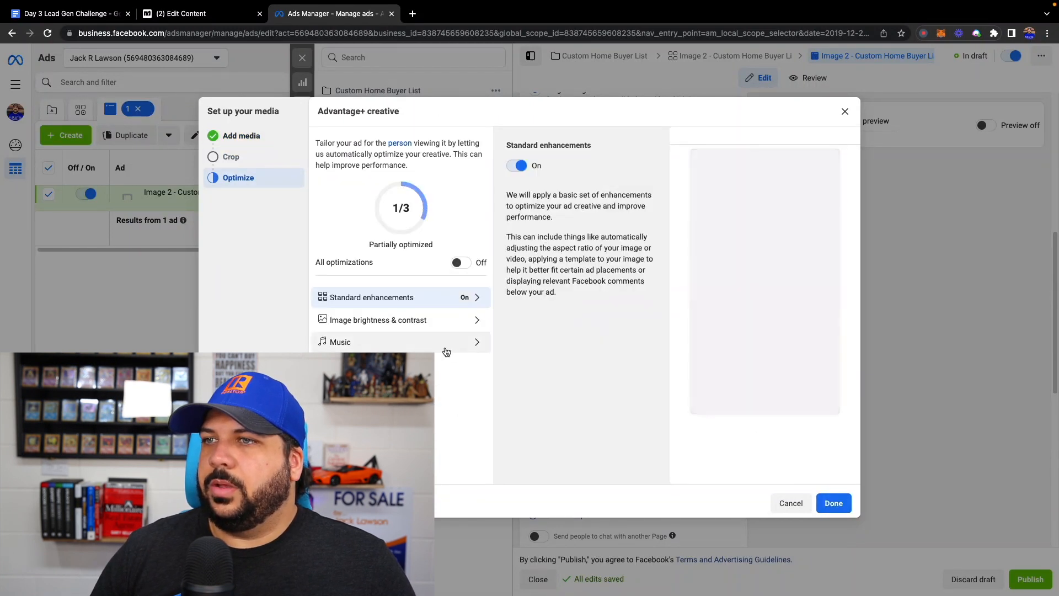
left_click(461, 262)
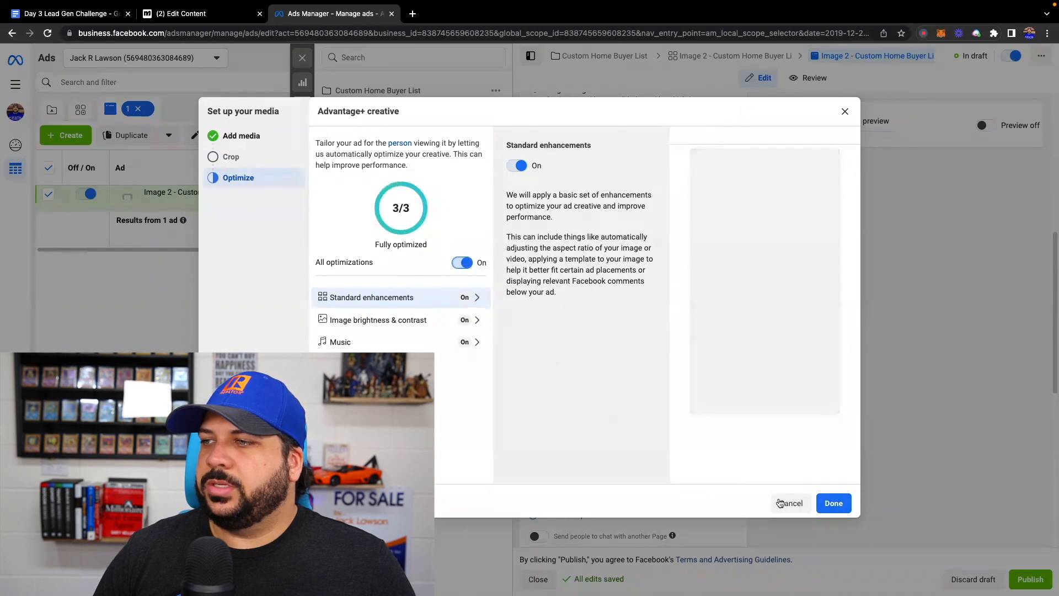
left_click(833, 503)
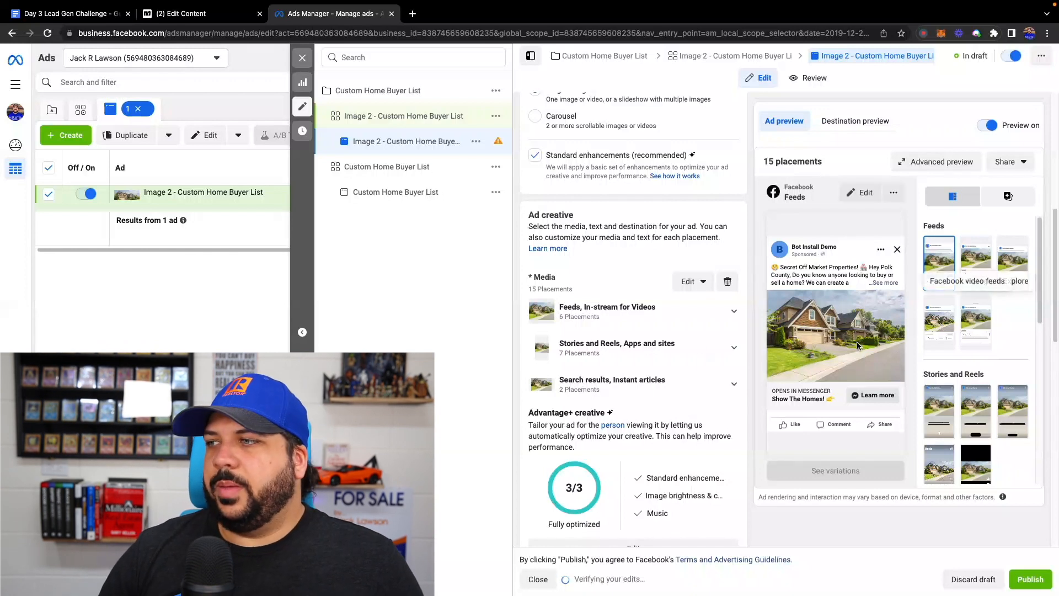
- Review the new ad's message template, primary text and headline, and close the editor to return to the ad sets list
scroll(594, 468, "down", 10)
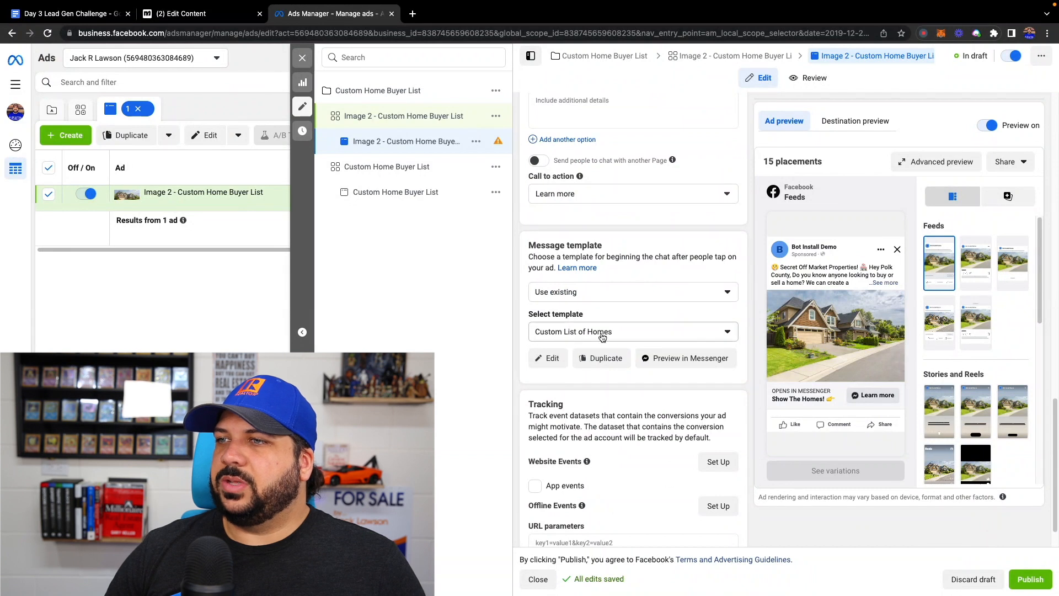
scroll(584, 306, "up", 1)
scroll(580, 293, "up", 3)
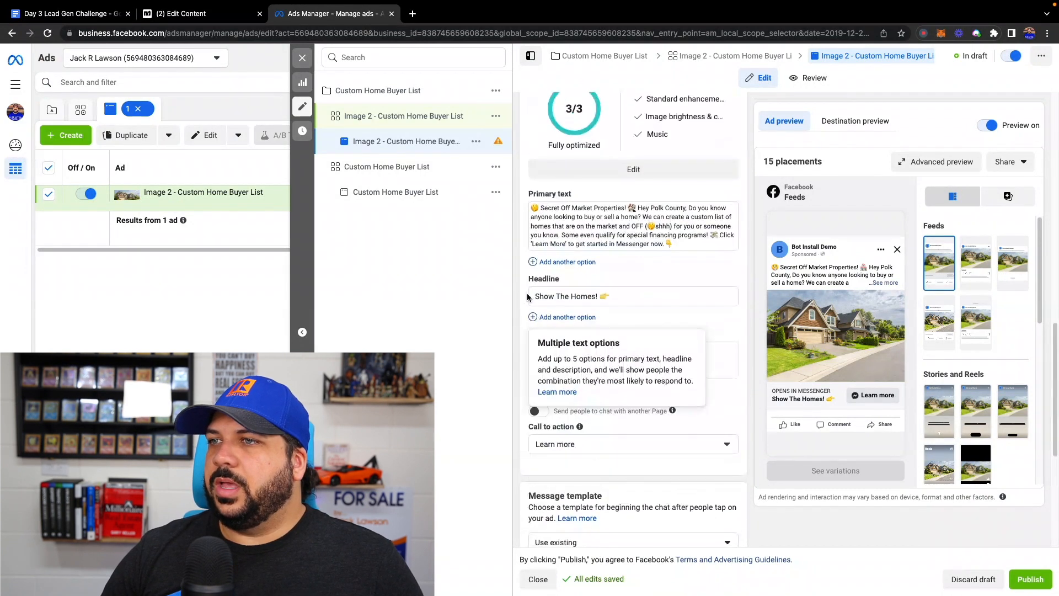
scroll(548, 231, "up", 1)
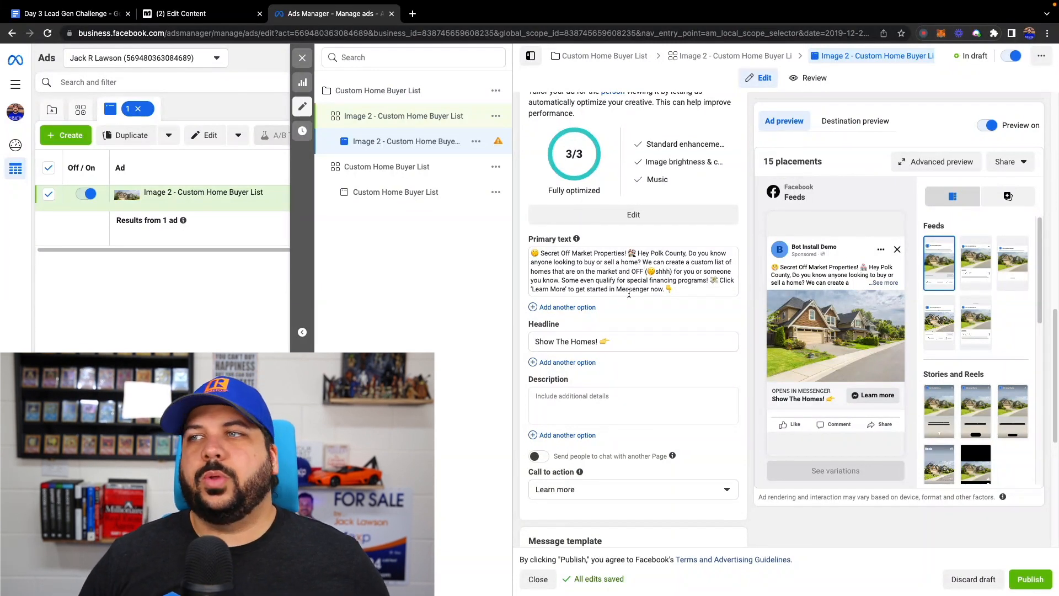
scroll(634, 295, "up", 1)
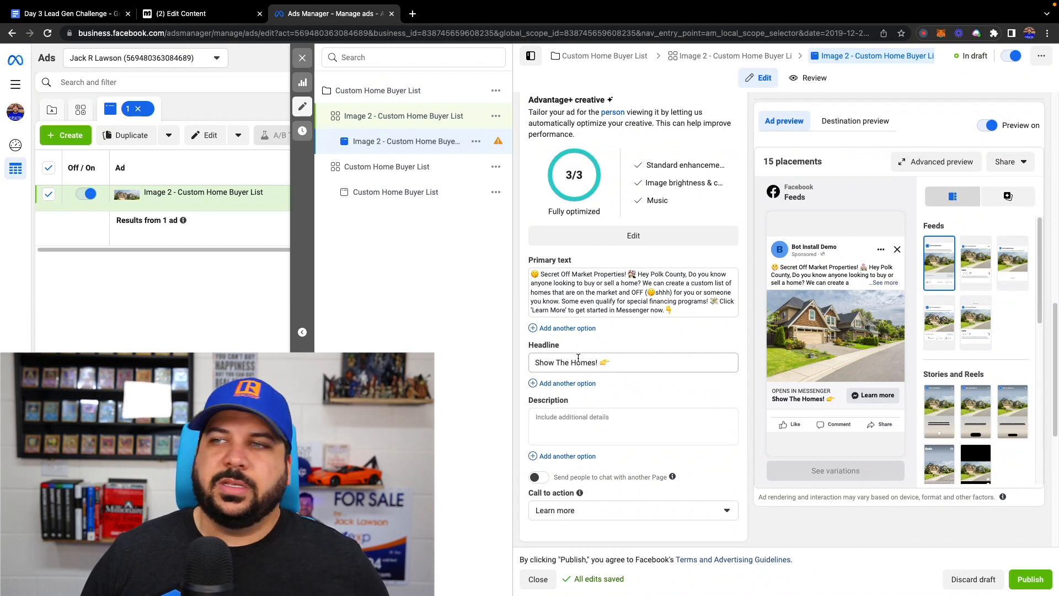
scroll(585, 356, "up", 2)
scroll(584, 354, "up", 1)
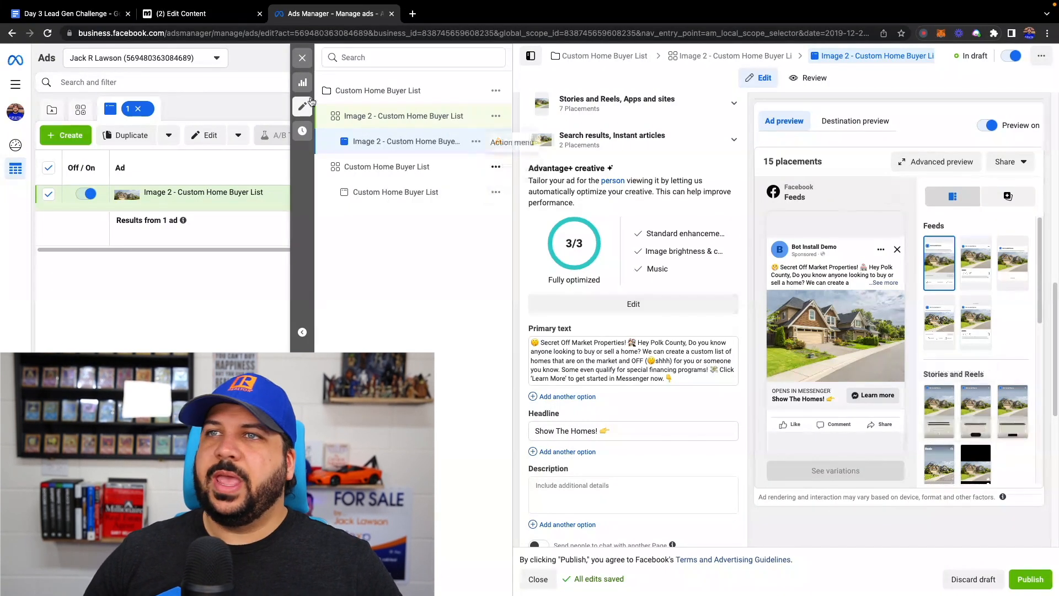
left_click(303, 58)
left_click(411, 110)
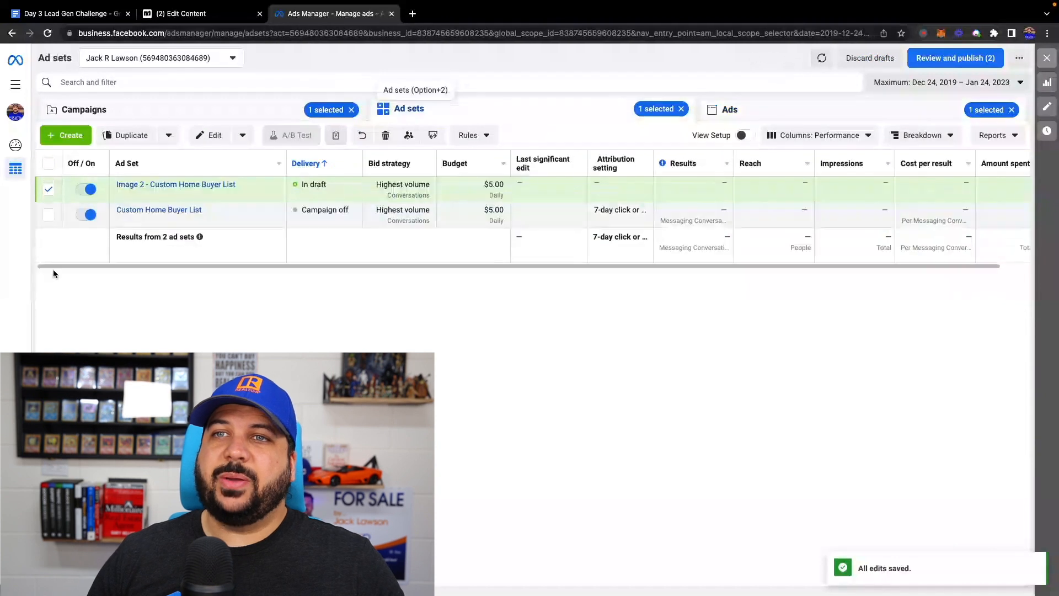